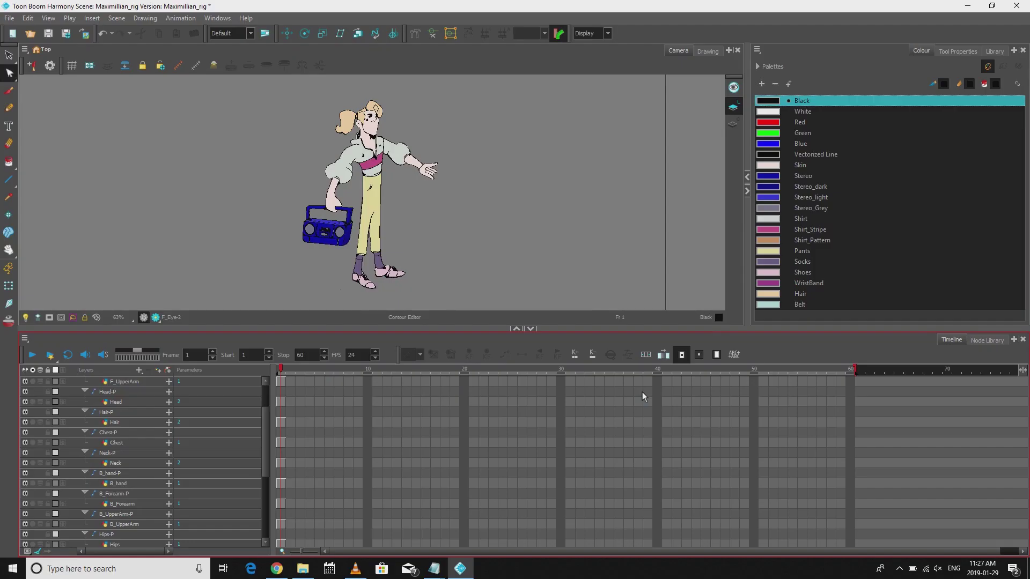
Step: Select the Head-P, Hair-P and Chest-P peg layers and the Chest and Hair drawings in turn
{"action": "left_click", "coordinate": [113, 393]}
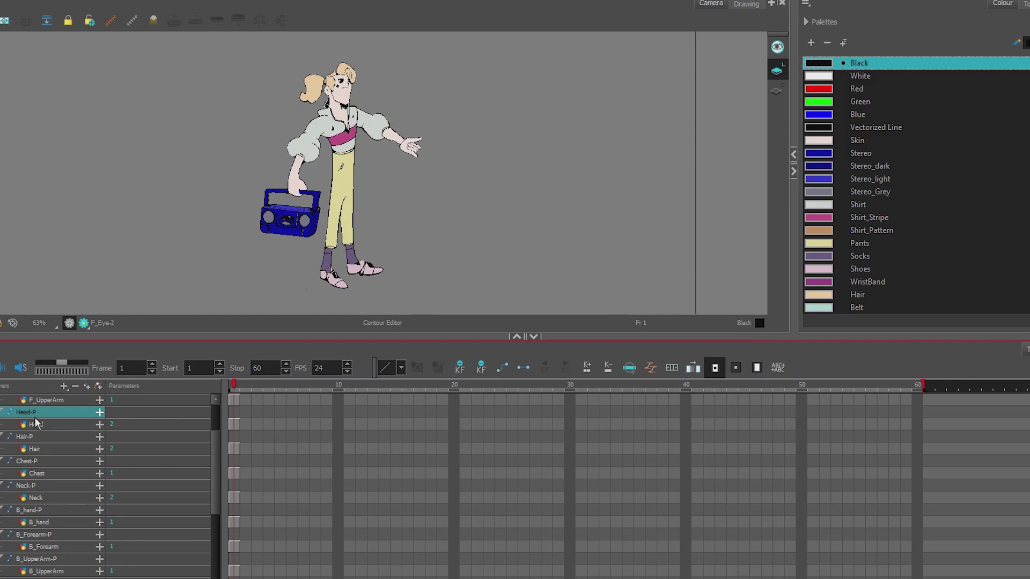
{"action": "scroll", "coordinate": [36, 424], "scroll_direction": "down", "scroll_amount": 1}
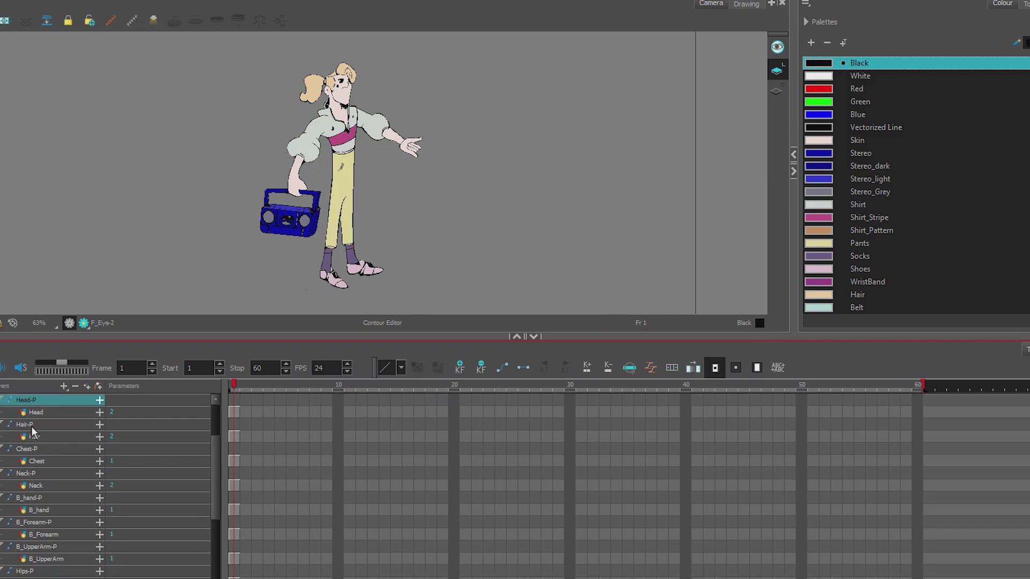
{"action": "left_click", "coordinate": [31, 426]}
{"action": "left_click", "coordinate": [36, 451]}
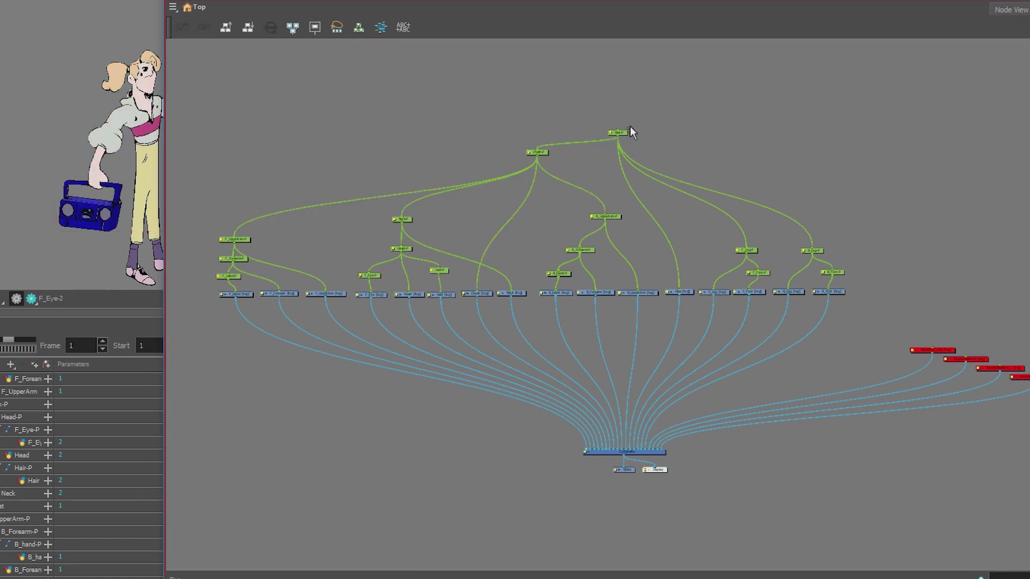
{"action": "left_click_drag", "start_coordinate": [629, 138], "coordinate": [634, 114]}
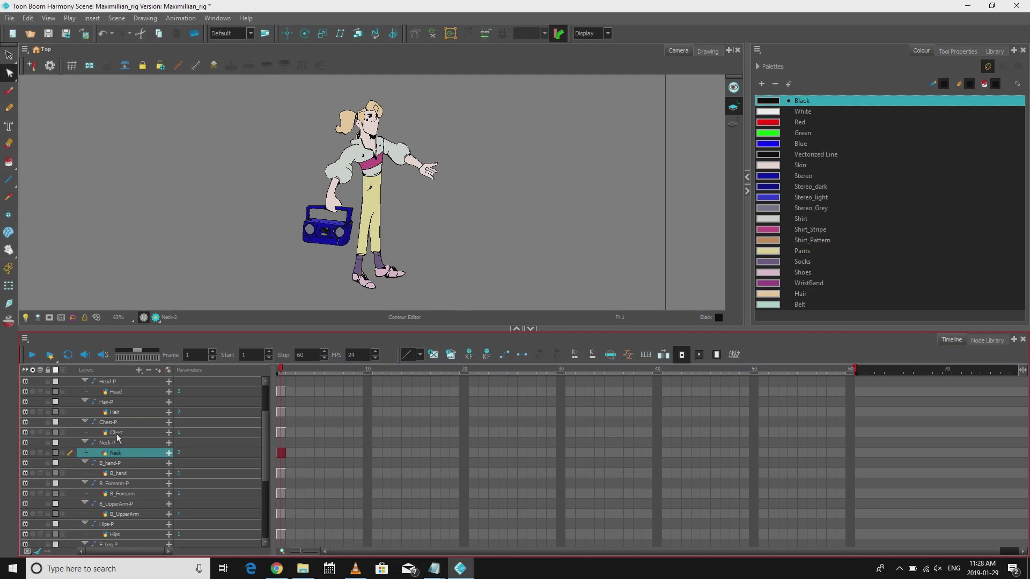
{"action": "left_click", "coordinate": [115, 432]}
{"action": "left_click", "coordinate": [113, 423]}
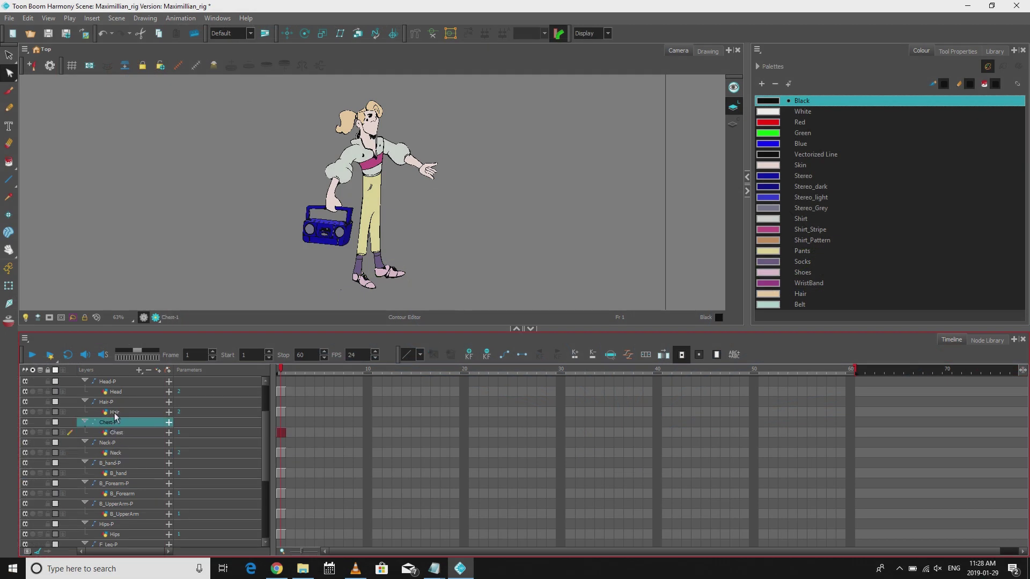
{"action": "left_click", "coordinate": [115, 412]}
{"action": "left_click", "coordinate": [113, 403]}
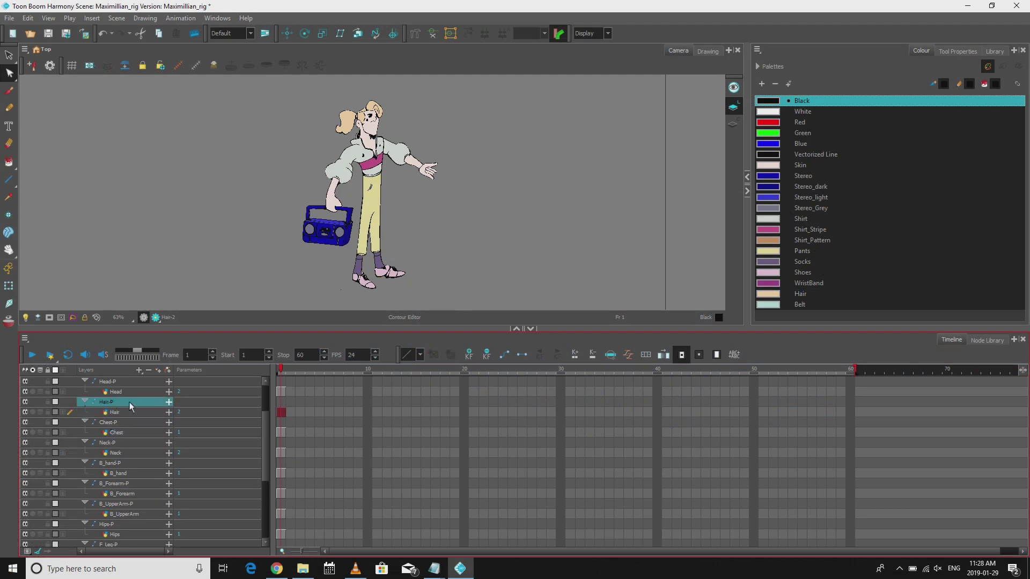
Step: Step through the Head, Hair and Head-P layers again, ending on Chest-P
{"action": "left_click", "coordinate": [123, 391]}
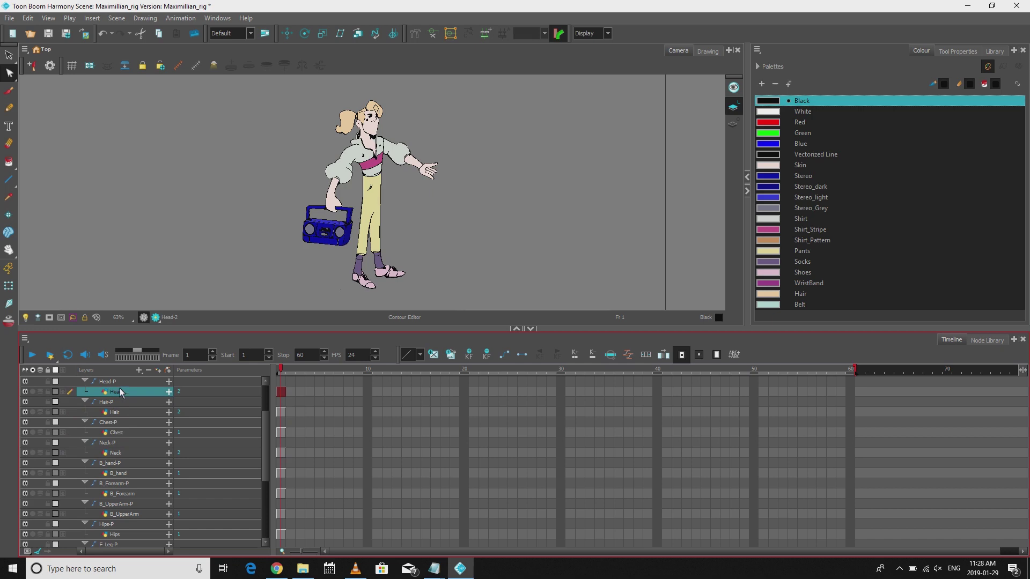
{"action": "left_click", "coordinate": [111, 382]}
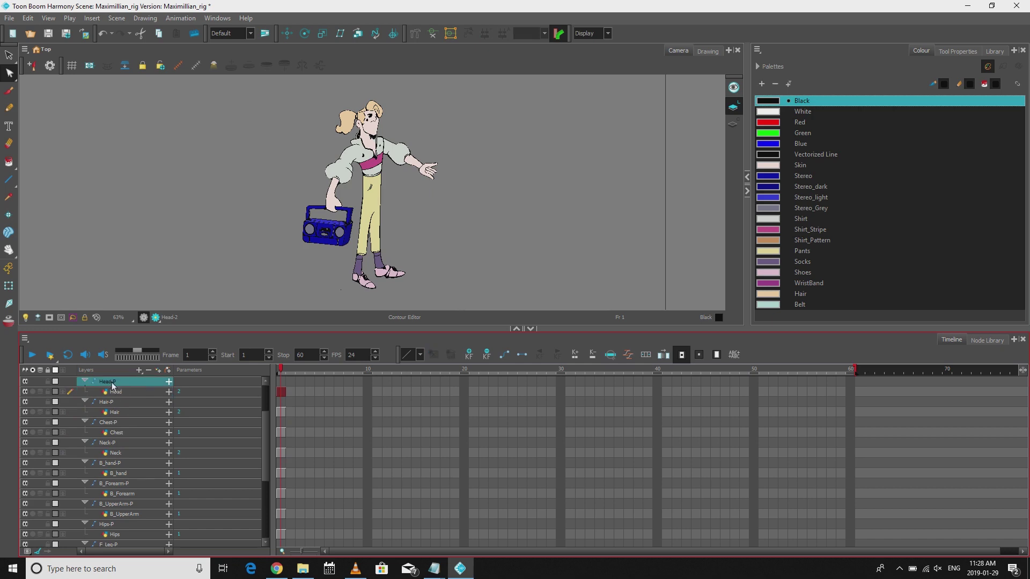
{"action": "left_click", "coordinate": [123, 412]}
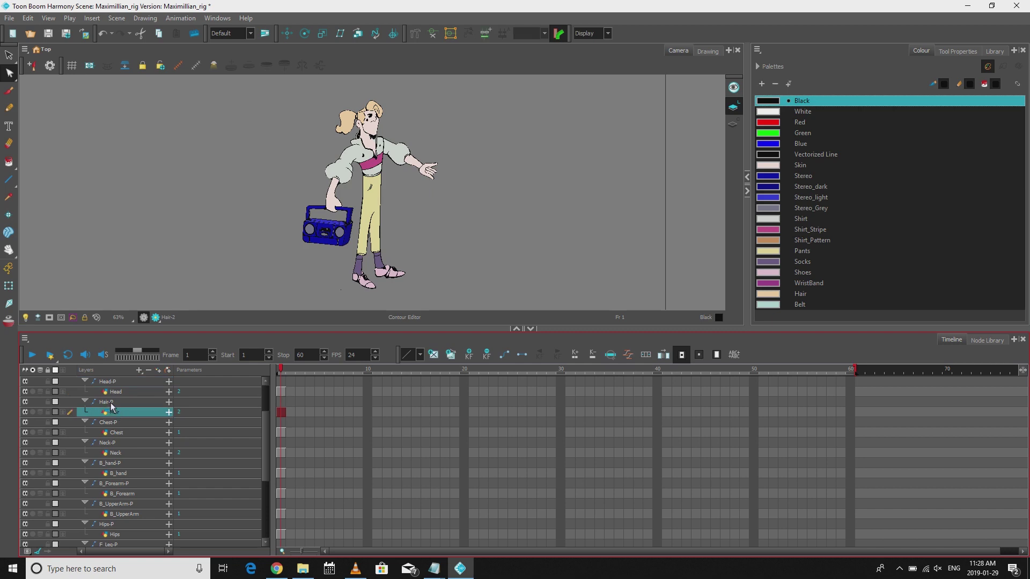
{"action": "left_click", "coordinate": [111, 403]}
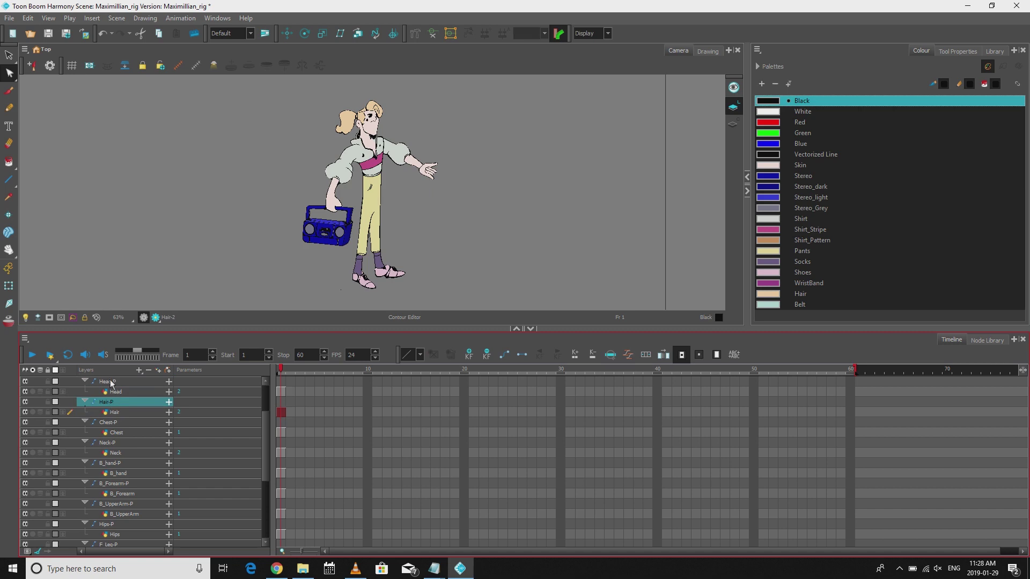
{"action": "left_click", "coordinate": [113, 383]}
{"action": "left_click", "coordinate": [107, 404]}
{"action": "left_click", "coordinate": [115, 424]}
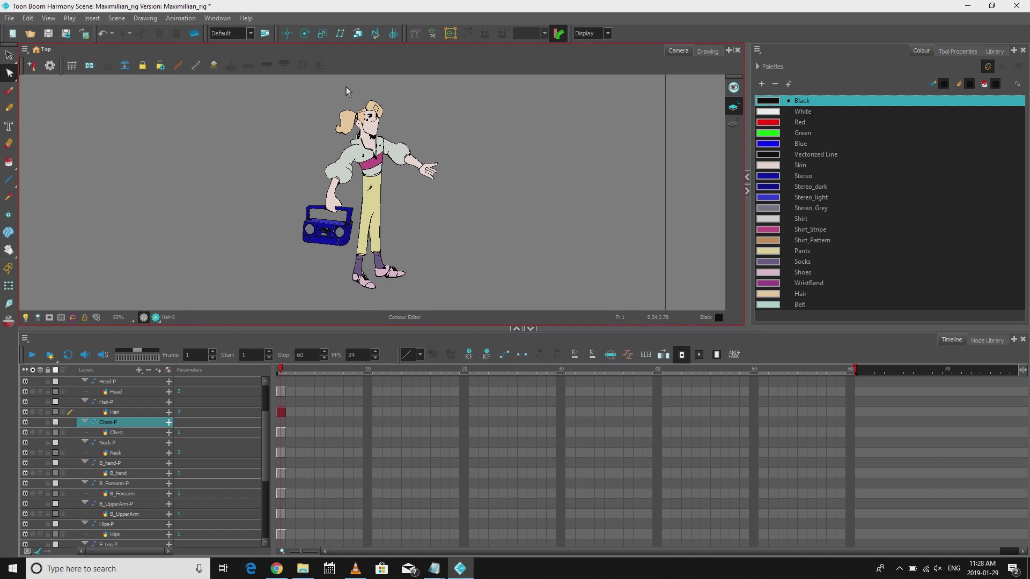
Step: Open a Node View of the rig, then add a Node View tab with its toolbar
{"action": "left_click", "coordinate": [216, 20]}
{"action": "left_click", "coordinate": [260, 187]}
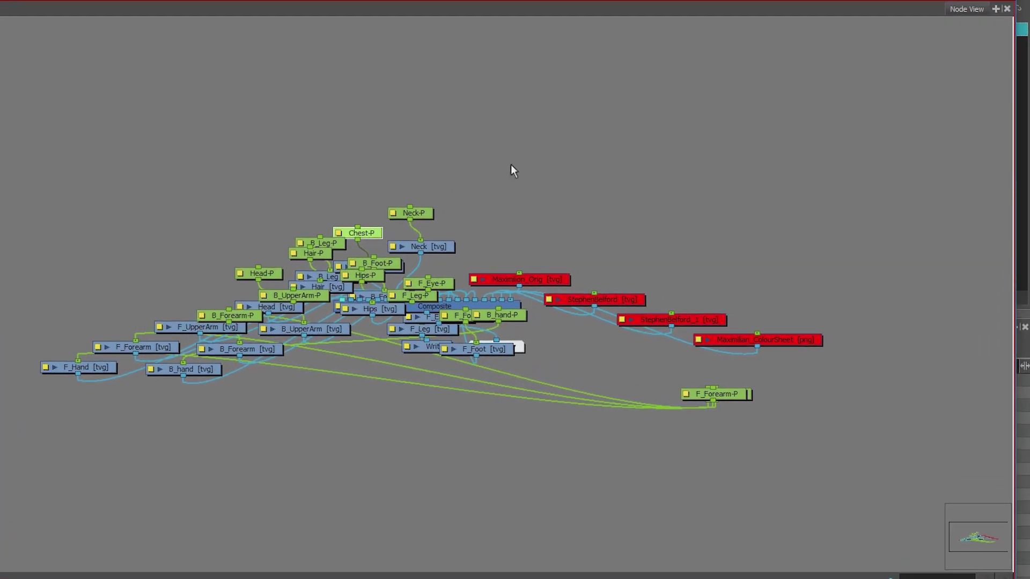
{"action": "left_click", "coordinate": [994, 7]}
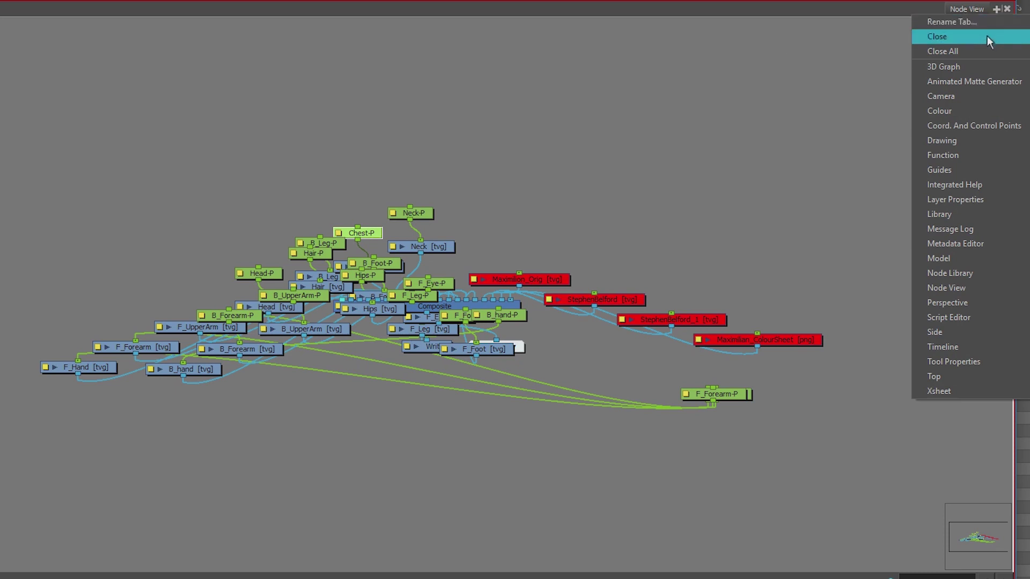
{"action": "left_click", "coordinate": [953, 288]}
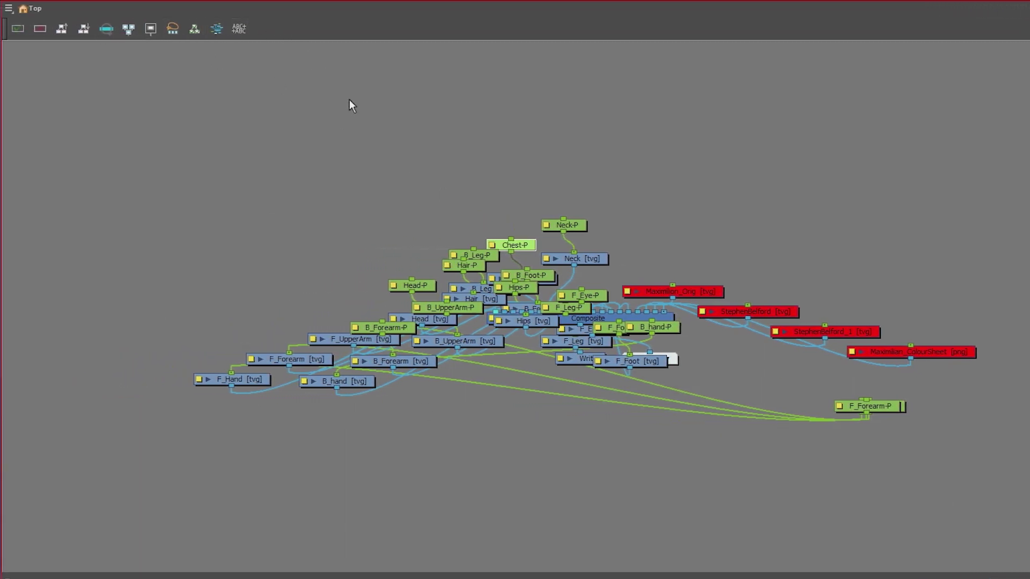
Step: Order all nodes with X Overlap 25, Layer Spacing 60, Vertical Spacing 5, and centre the result
{"action": "left_click_drag", "start_coordinate": [153, 127], "coordinate": [271, 253]}
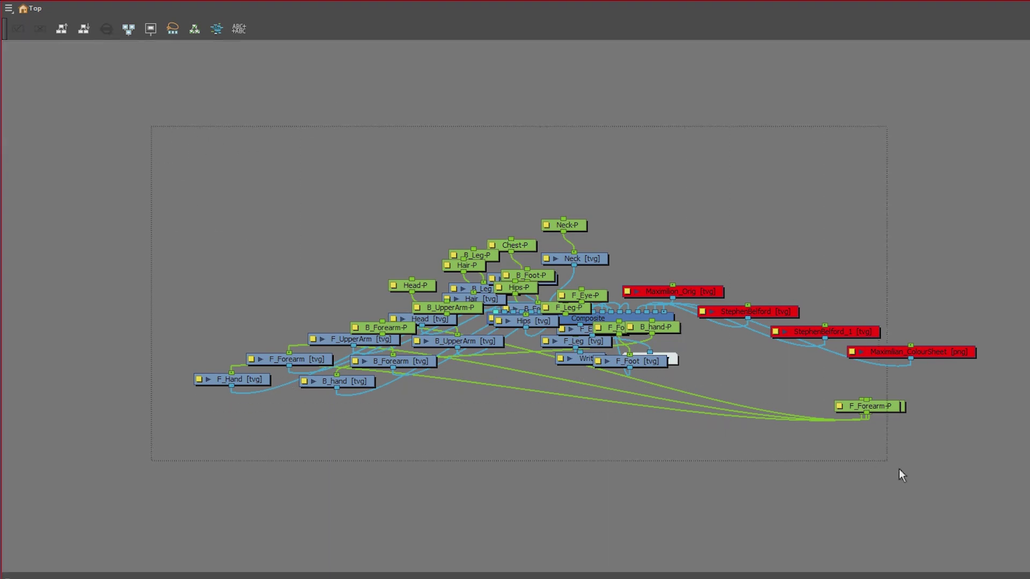
{"action": "left_click_drag", "start_coordinate": [910, 474], "coordinate": [980, 485]}
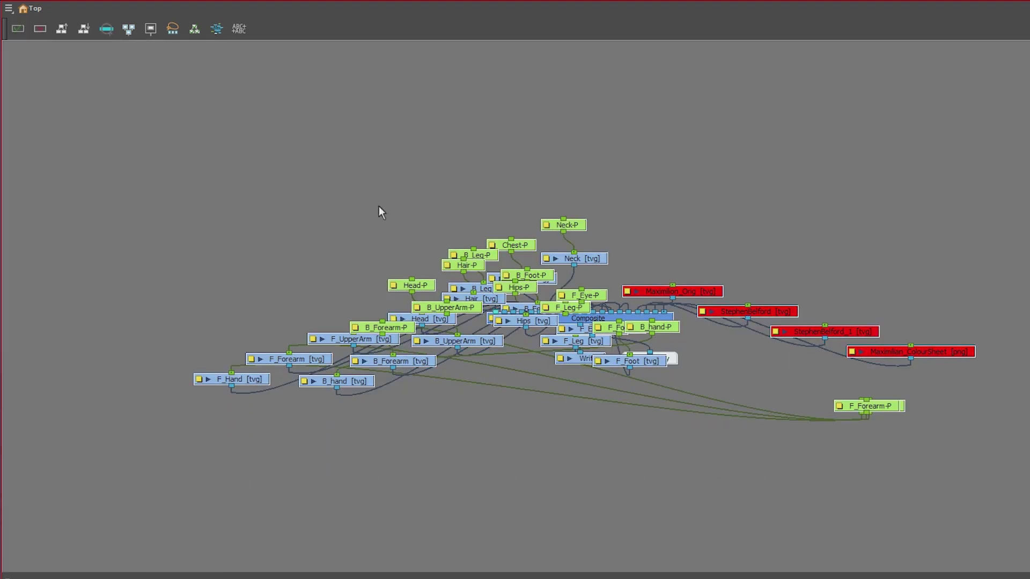
{"action": "left_click", "coordinate": [60, 31]}
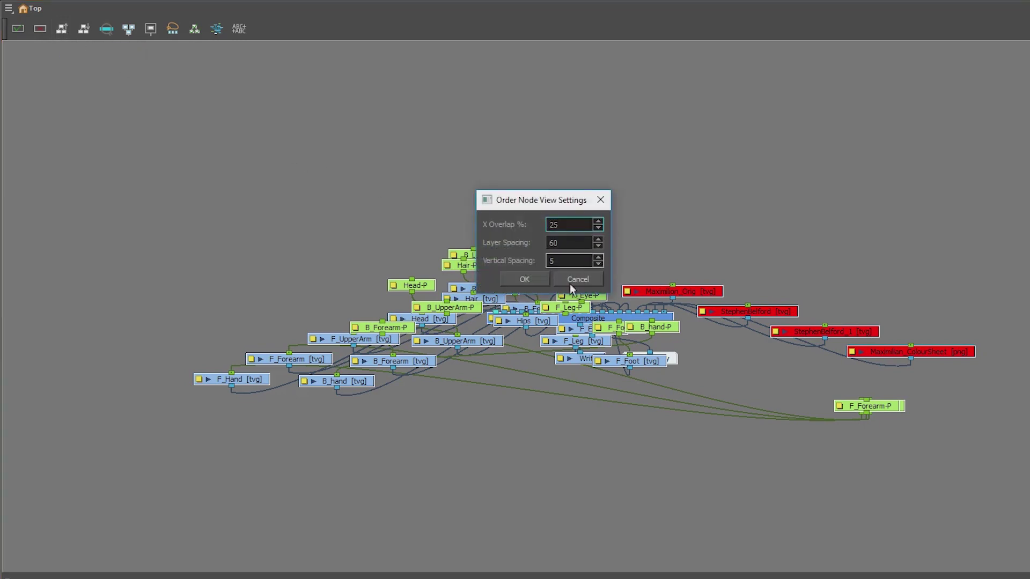
{"action": "left_click", "coordinate": [524, 279]}
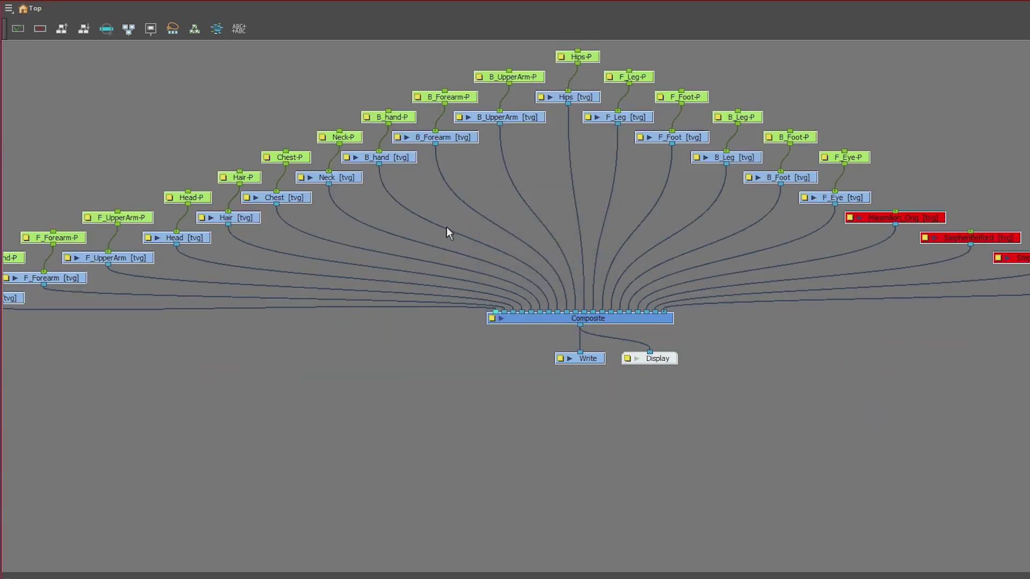
{"action": "scroll", "coordinate": [443, 228], "scroll_direction": "down", "scroll_amount": 3}
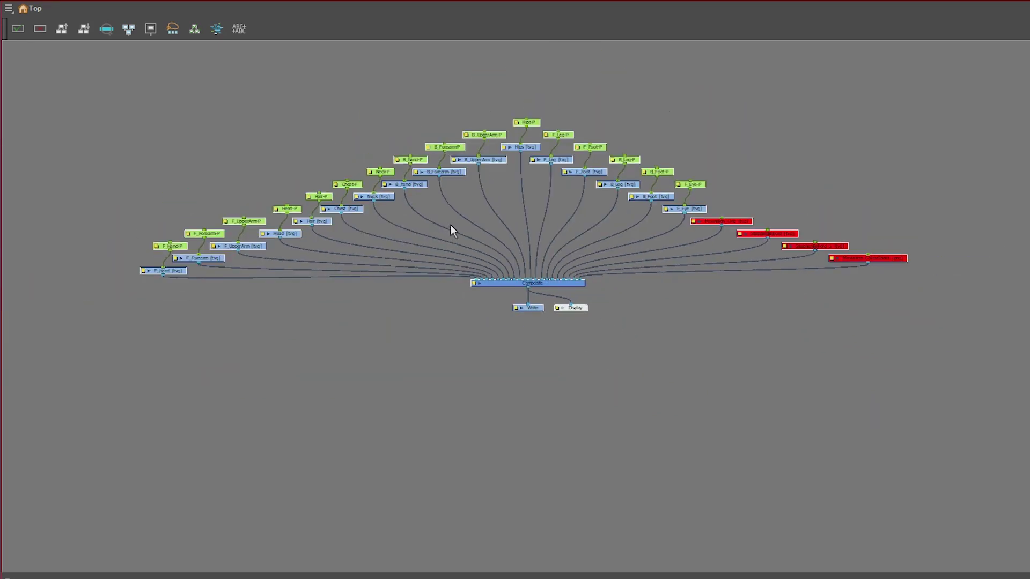
{"action": "left_click_drag", "start_coordinate": [523, 226], "coordinate": [542, 397]}
Step: Click the B_hand, B_Forearm, B_UpperArm and Hips drawing nodes to identify them
{"action": "scroll", "coordinate": [529, 294], "scroll_direction": "down", "scroll_amount": 2}
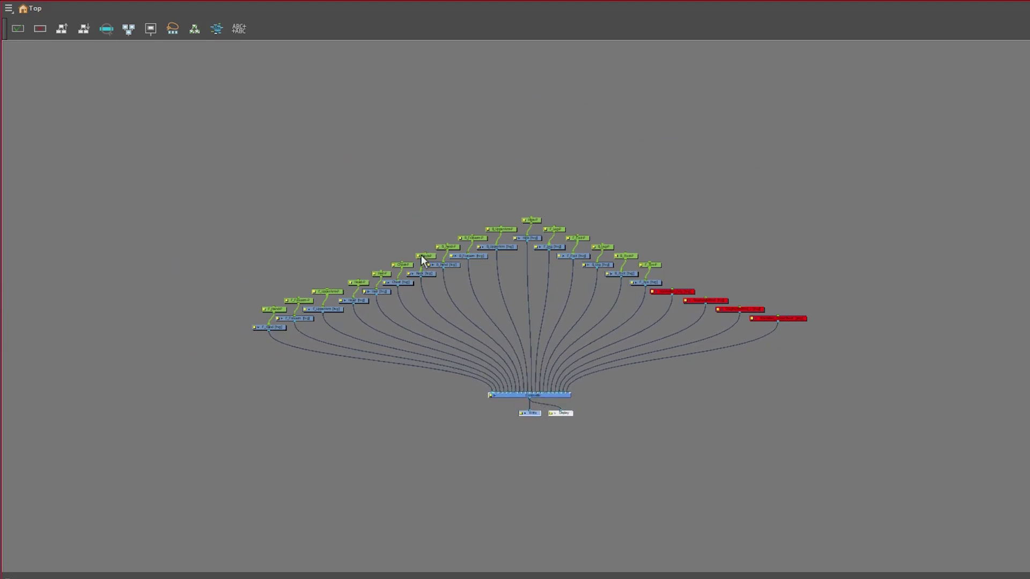
{"action": "scroll", "coordinate": [452, 265], "scroll_direction": "up", "scroll_amount": 5}
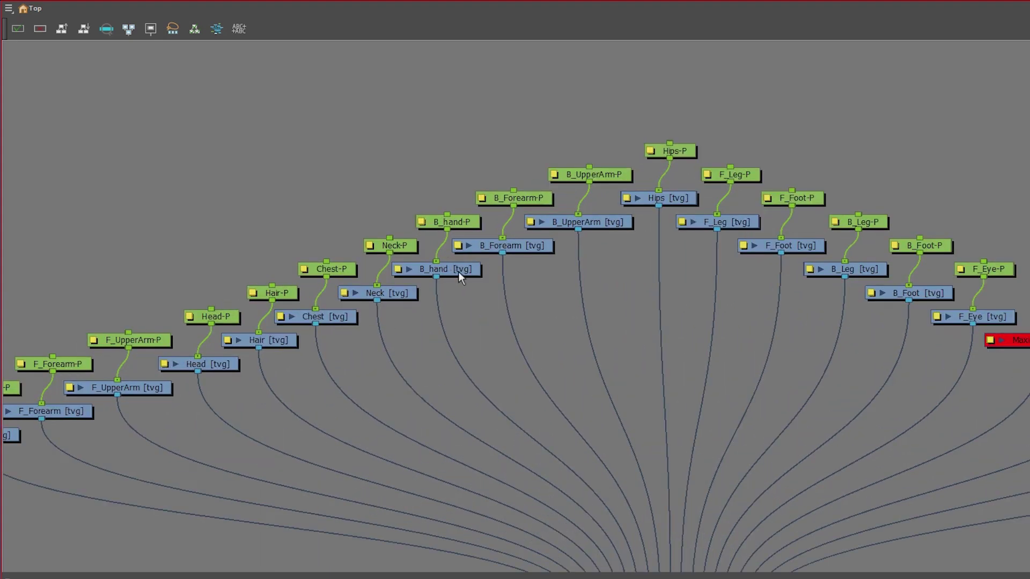
{"action": "left_click", "coordinate": [459, 271]}
{"action": "left_click", "coordinate": [497, 246]}
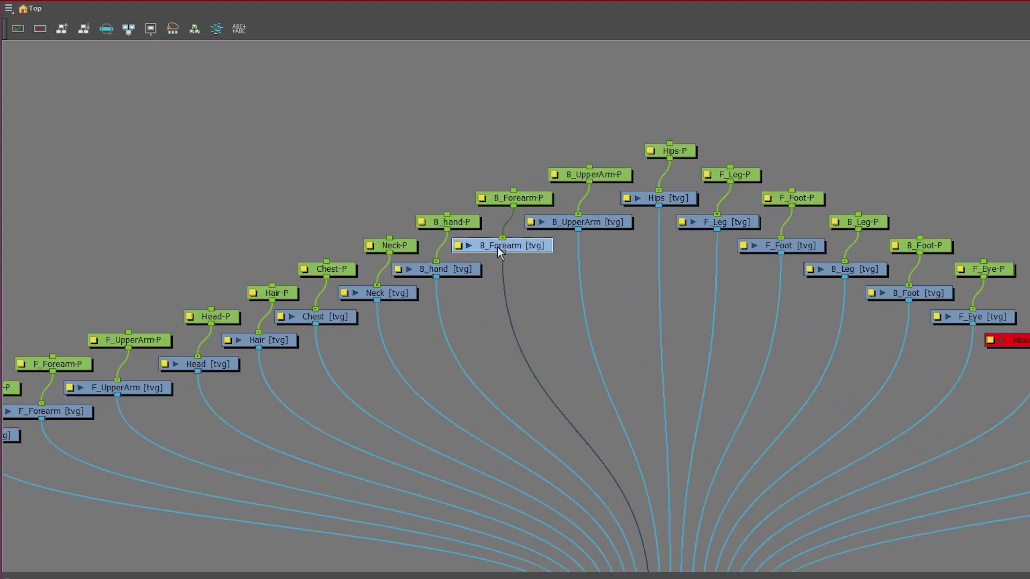
{"action": "left_click", "coordinate": [568, 226]}
{"action": "left_click", "coordinate": [671, 198]}
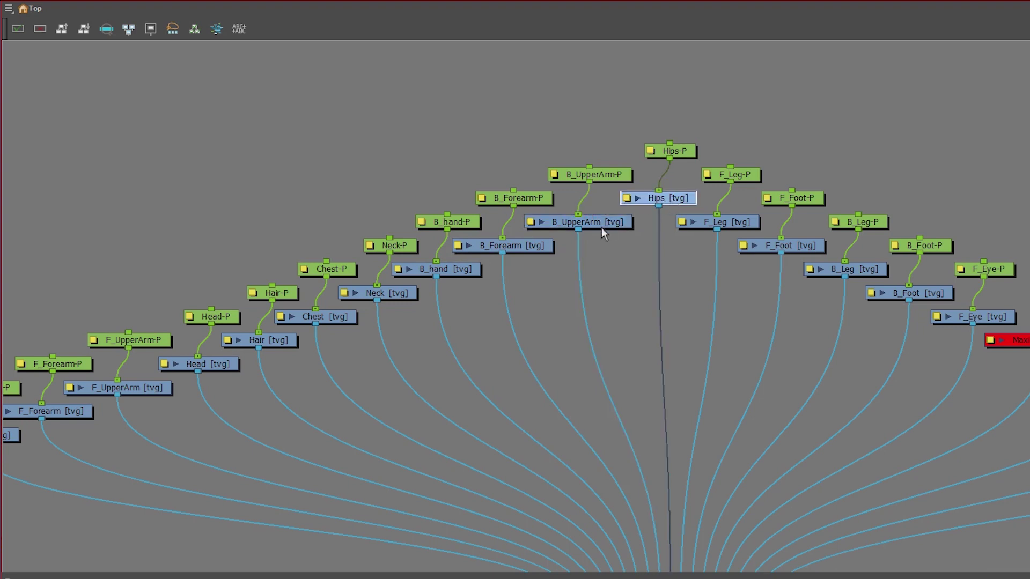
{"action": "left_click", "coordinate": [558, 220]}
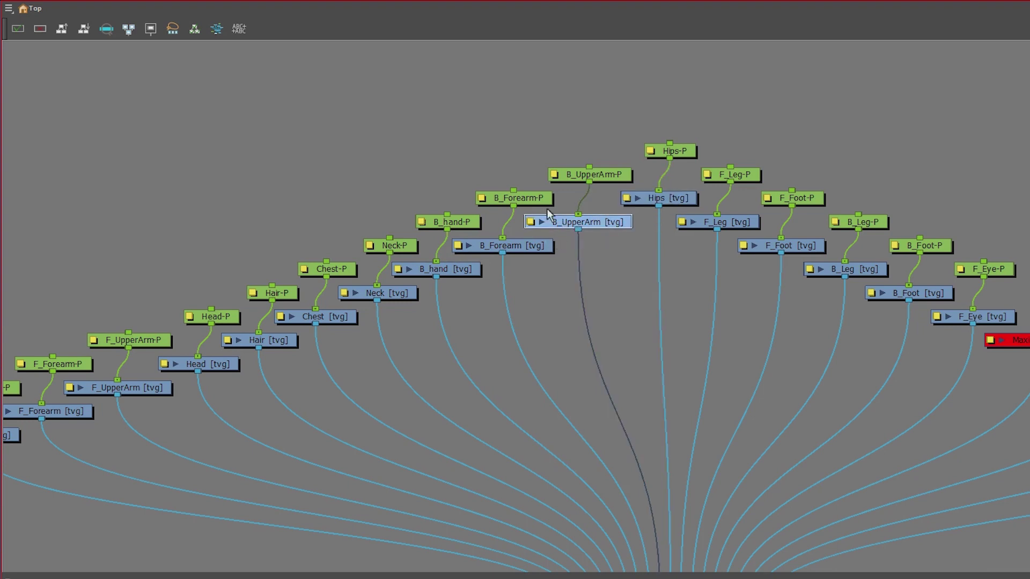
{"action": "left_click", "coordinate": [526, 198]}
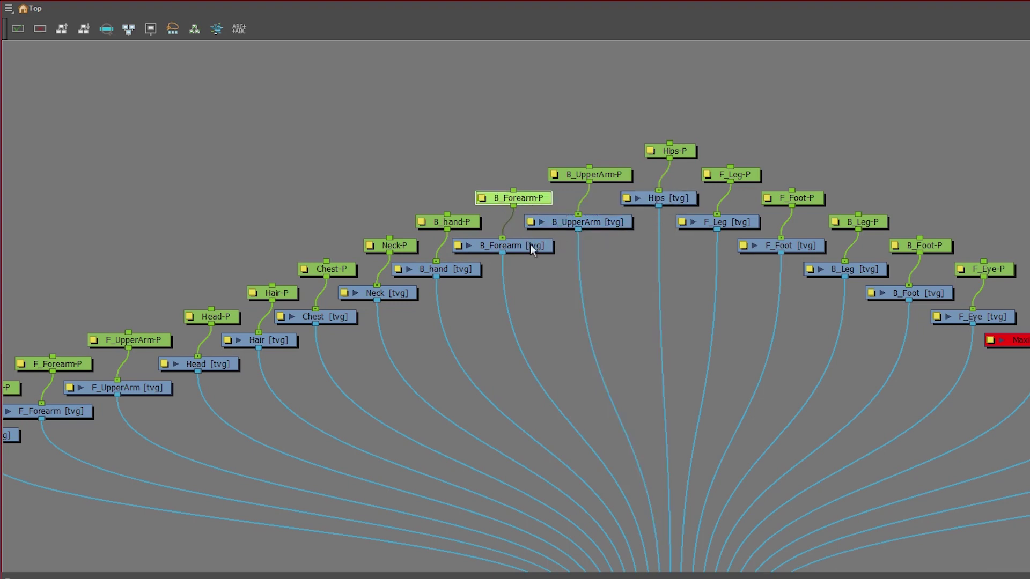
Step: Inspect the B_Forearm, B_hand and Neck drawings and the Neck-P, B_hand-P, B_Forearm-P pegs
{"action": "left_click", "coordinate": [531, 247]}
{"action": "left_click", "coordinate": [600, 220]}
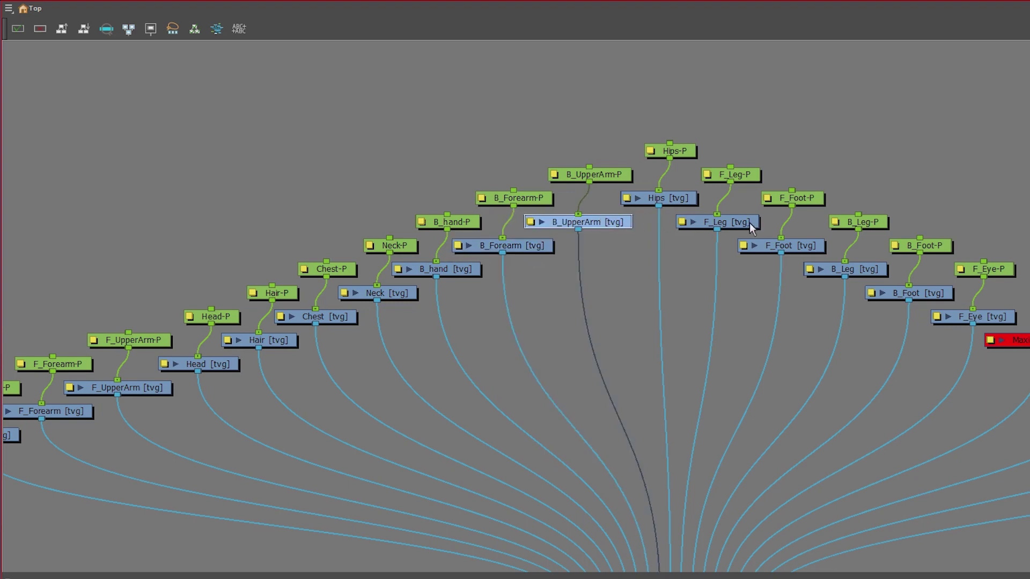
{"action": "left_click", "coordinate": [484, 248]}
{"action": "left_click", "coordinate": [452, 273]}
{"action": "left_click", "coordinate": [398, 294]}
{"action": "left_click", "coordinate": [399, 247]}
{"action": "left_click", "coordinate": [445, 223]}
{"action": "left_click", "coordinate": [513, 198]}
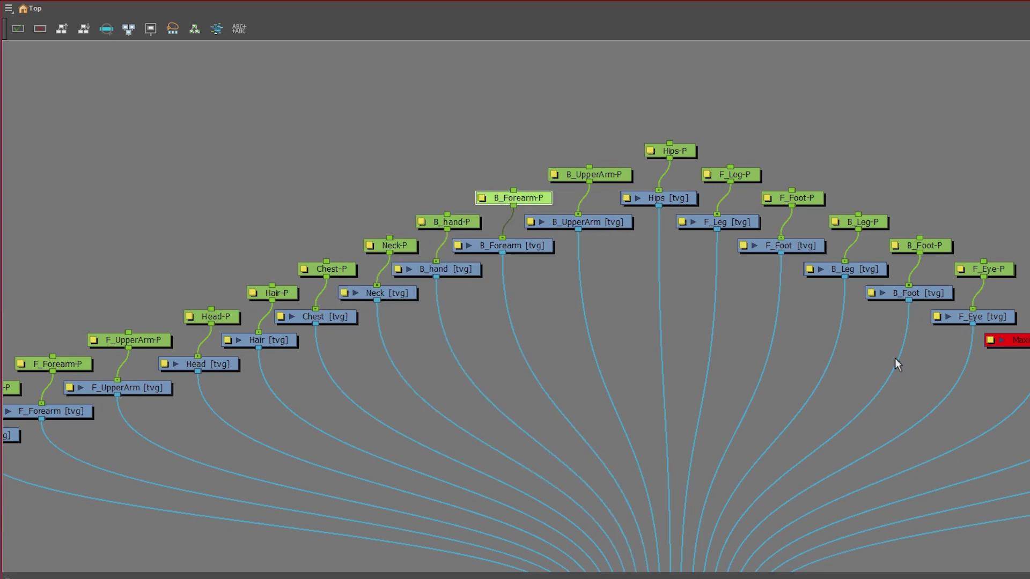
Step: Select the four red reference drawing nodes, including Maximilian_Orig, and delete them
{"action": "left_click", "coordinate": [823, 297]}
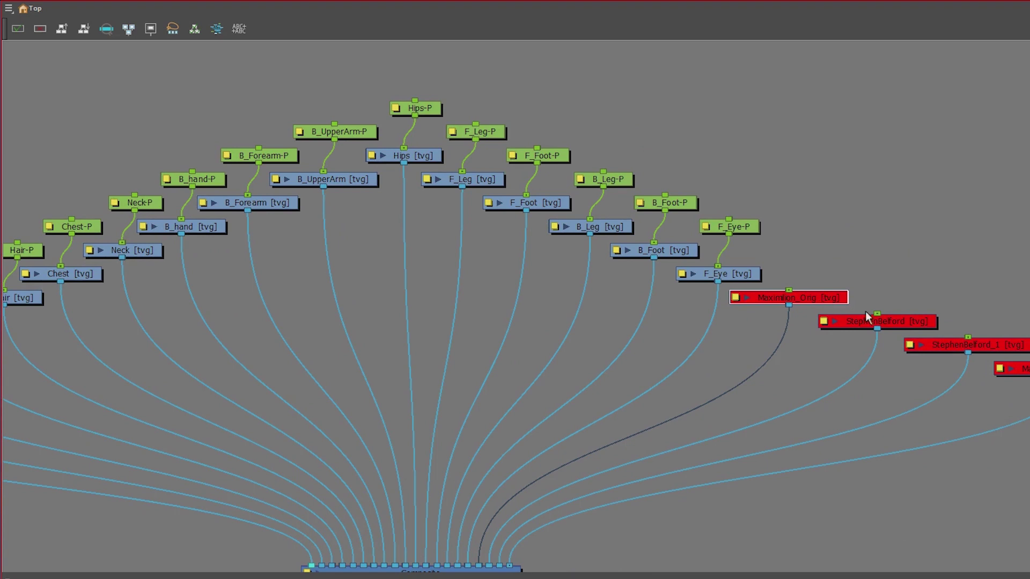
{"action": "left_click", "coordinate": [890, 322]}
{"action": "left_click", "coordinate": [808, 303]}
{"action": "left_click", "coordinate": [875, 321]}
{"action": "left_click_drag", "start_coordinate": [853, 283], "coordinate": [1010, 382]}
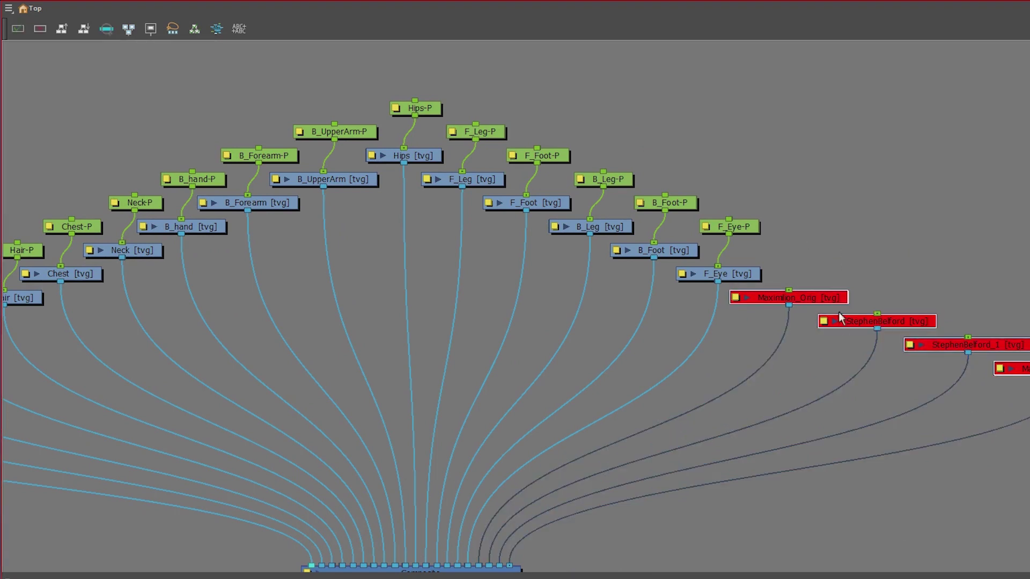
{"action": "key", "text": "Delete"}
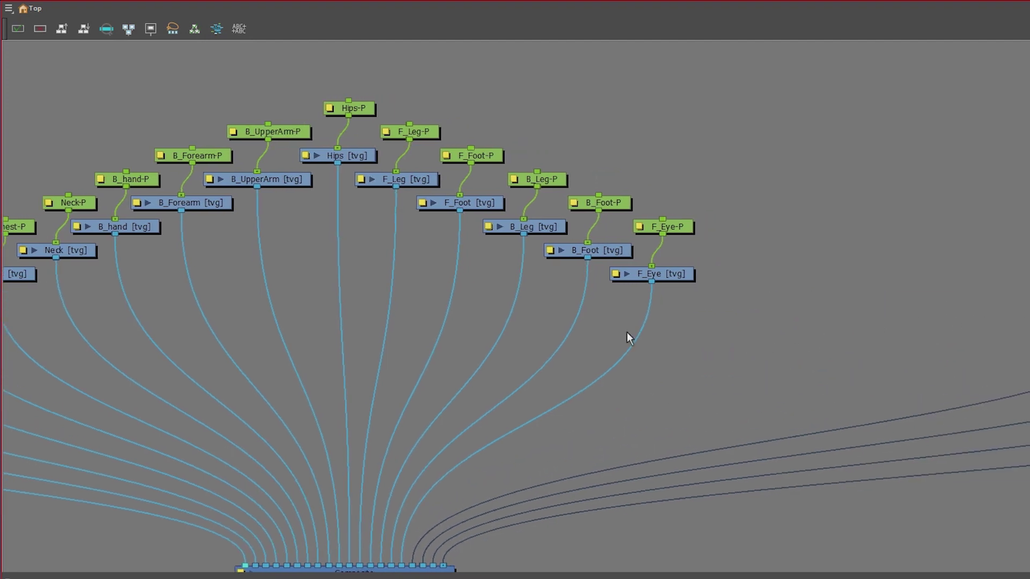
{"action": "left_click_drag", "start_coordinate": [459, 323], "coordinate": [848, 326]}
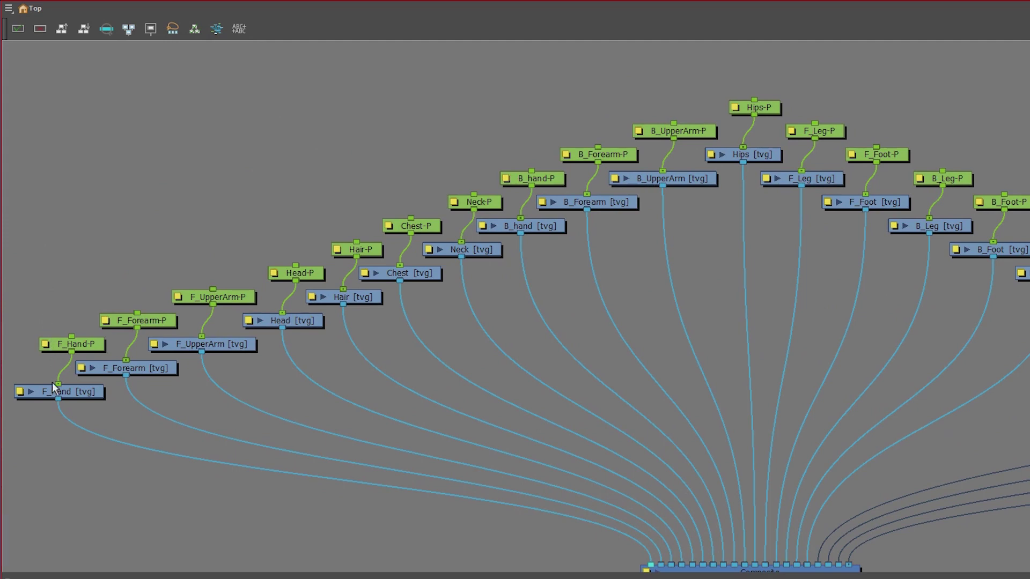
Step: Nudge F_Hand-P left and F_Forearm-P up-left, then resize panels to show the camera view
{"action": "left_click_drag", "start_coordinate": [89, 346], "coordinate": [76, 343]}
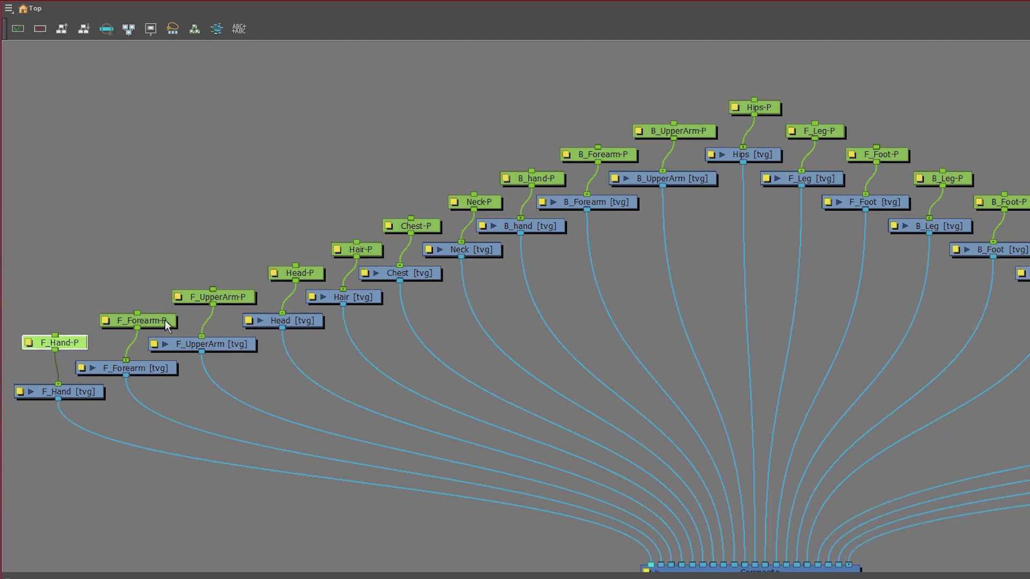
{"action": "left_click_drag", "start_coordinate": [141, 323], "coordinate": [117, 304]}
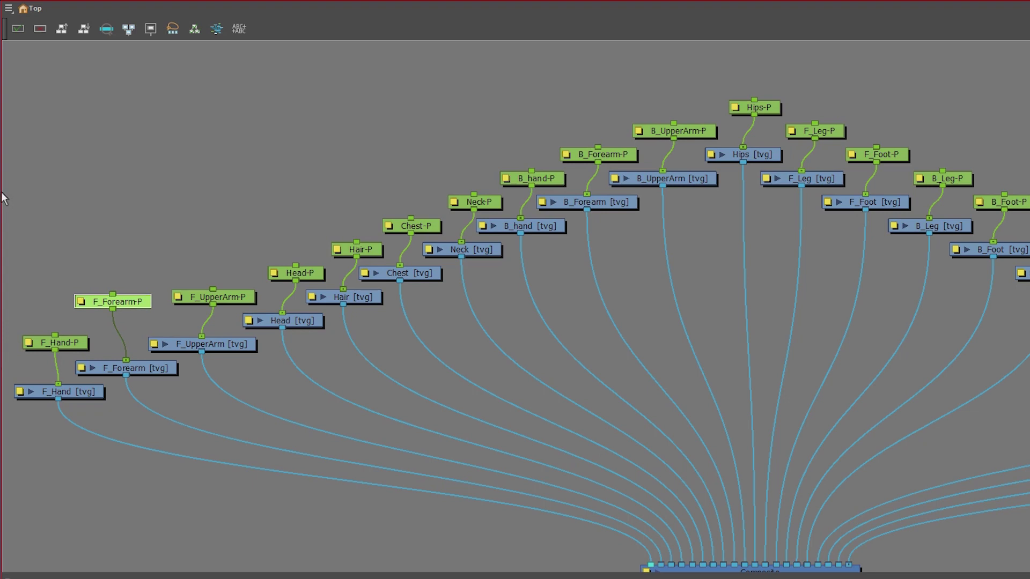
{"action": "left_click_drag", "start_coordinate": [2, 198], "coordinate": [248, 188]}
{"action": "left_click_drag", "start_coordinate": [408, 197], "coordinate": [608, 195]}
{"action": "left_click_drag", "start_coordinate": [246, 203], "coordinate": [405, 203]}
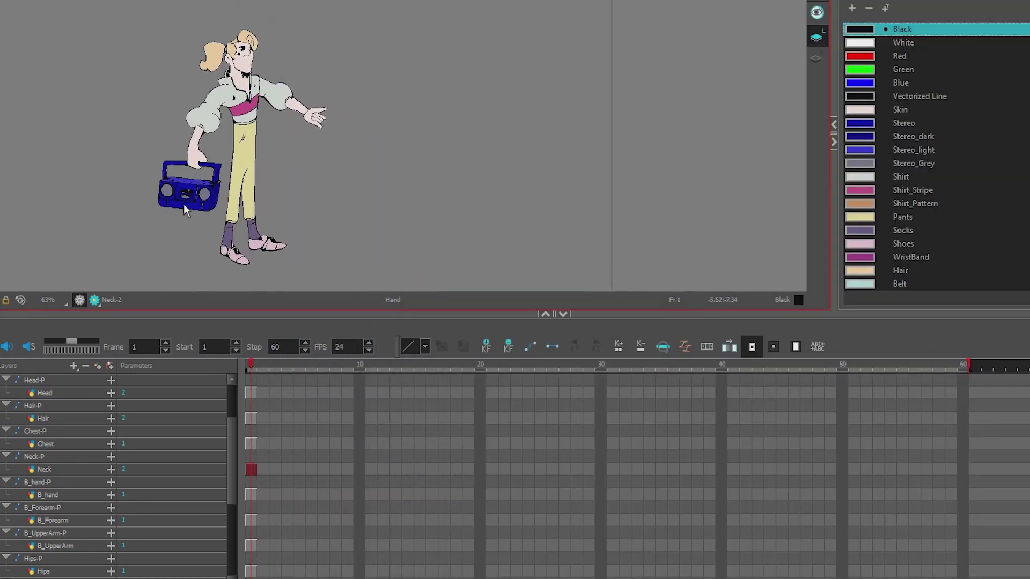
{"action": "left_click_drag", "start_coordinate": [184, 204], "coordinate": [160, 205]}
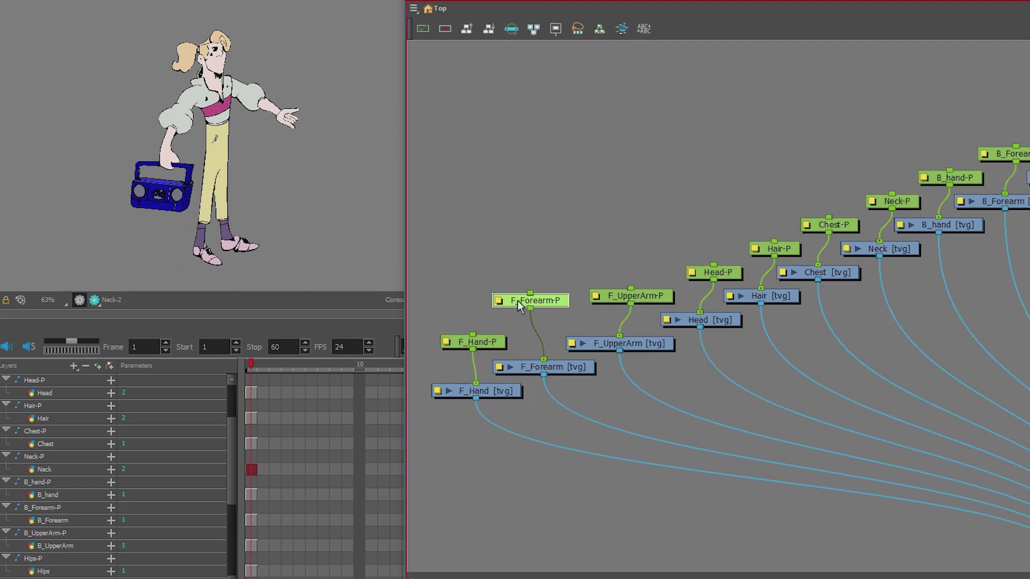
Step: Test-rotate the hand and boombox from F_Hand-P with the Transform tool, then undo
{"action": "left_click", "coordinate": [483, 345]}
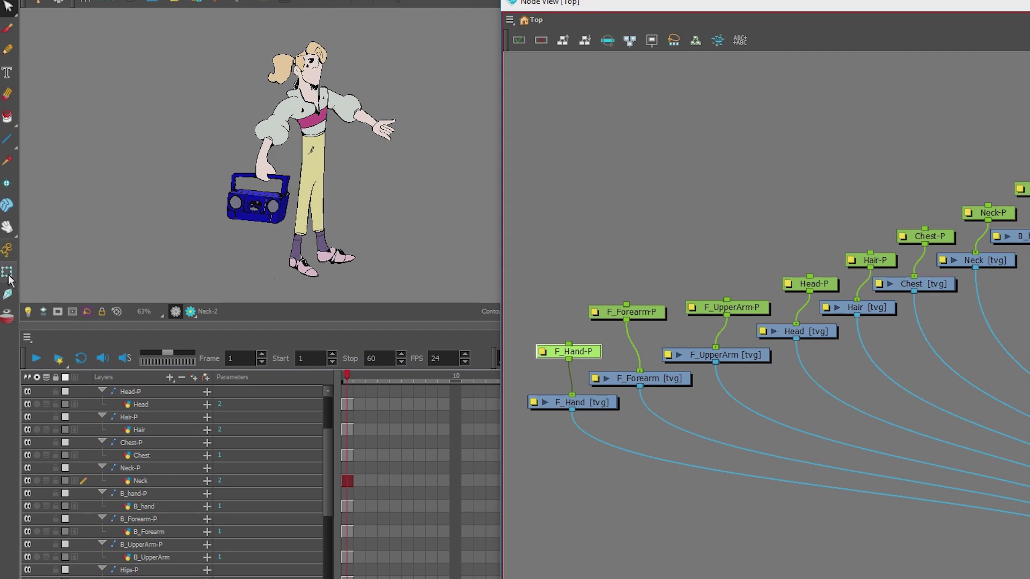
{"action": "left_click", "coordinate": [7, 273]}
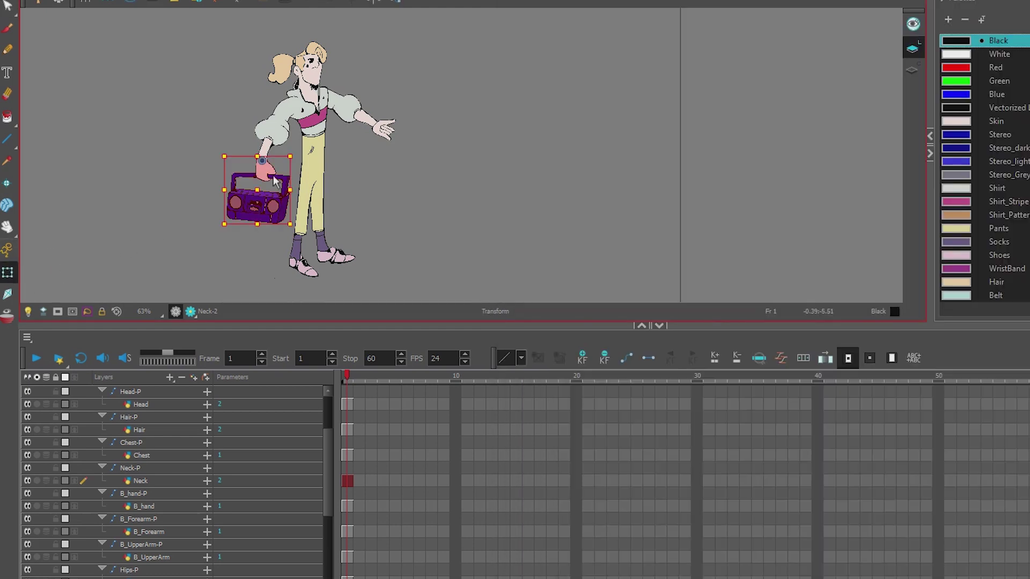
{"action": "mouse_move", "coordinate": [312, 155]}
{"action": "left_mouse_down"}
{"action": "mouse_move", "coordinate": [316, 174]}
{"action": "mouse_move", "coordinate": [315, 155]}
{"action": "left_mouse_up"}
{"action": "key", "text": "ctrl+z"}
{"action": "key", "text": "alt+Tab"}
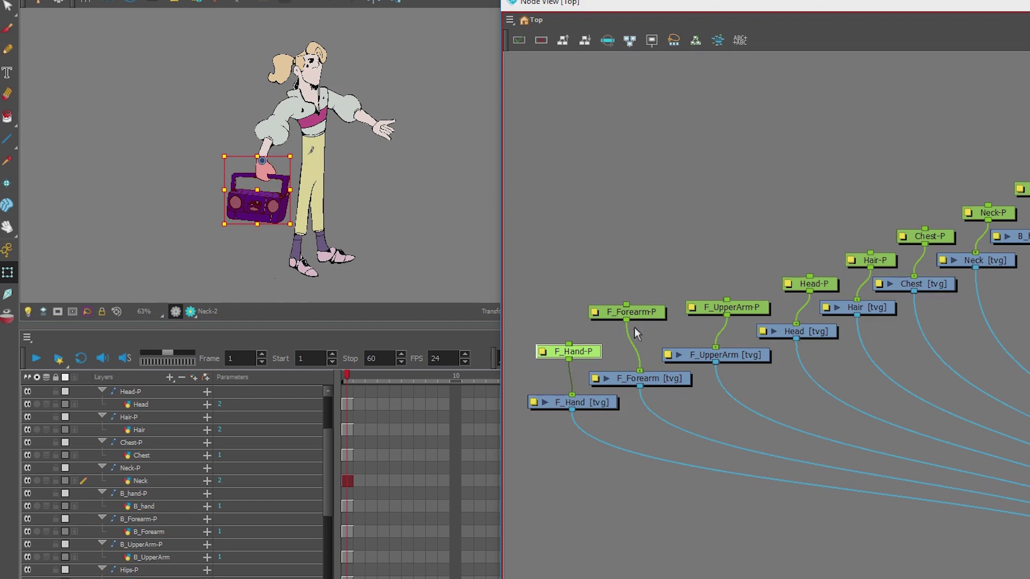
Step: Connect F_Forearm-P's output to F_Hand-P, then test-rotate the forearm and undo
{"action": "left_click", "coordinate": [641, 311]}
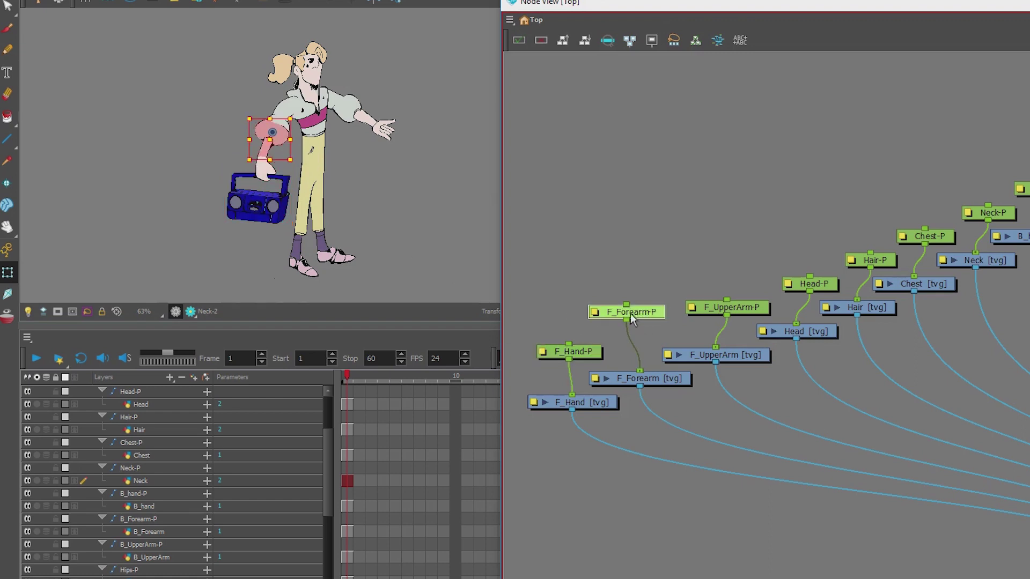
{"action": "left_click_drag", "start_coordinate": [625, 319], "coordinate": [579, 343]}
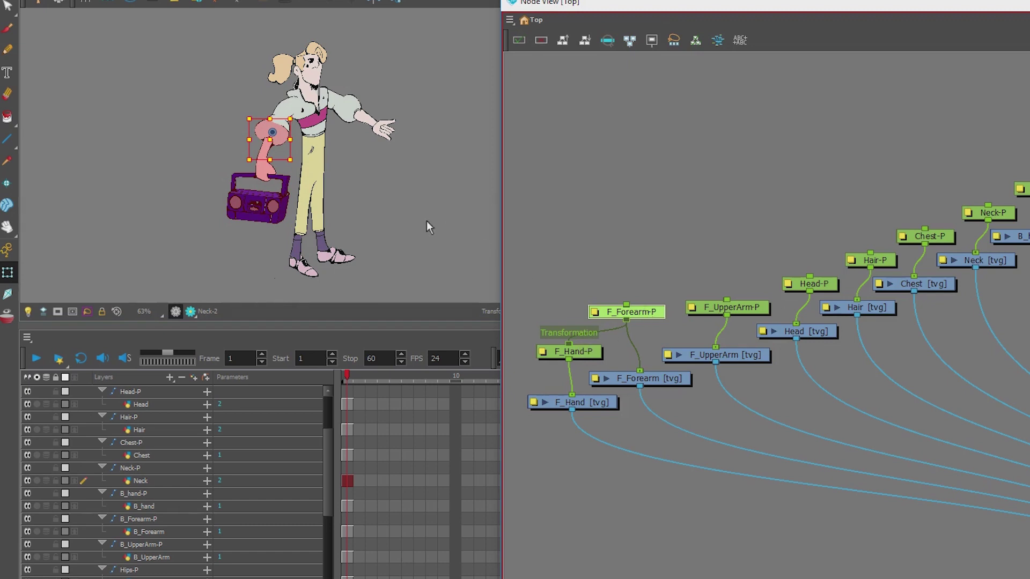
{"action": "mouse_move", "coordinate": [296, 170]}
{"action": "left_mouse_down"}
{"action": "mouse_move", "coordinate": [292, 199]}
{"action": "mouse_move", "coordinate": [292, 174]}
{"action": "left_mouse_up"}
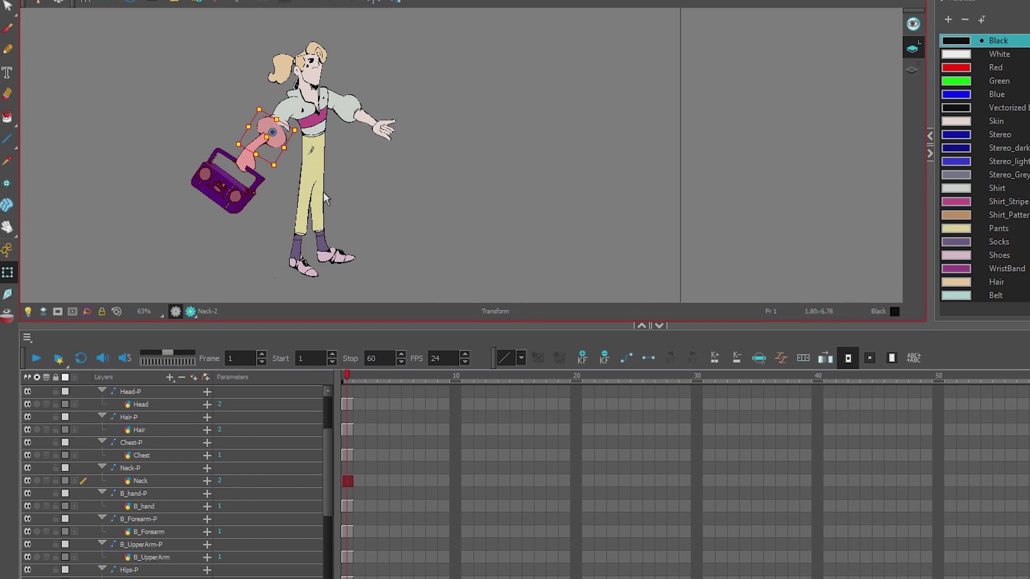
{"action": "key", "text": "ctrl+z"}
{"action": "key", "text": "alt+Tab"}
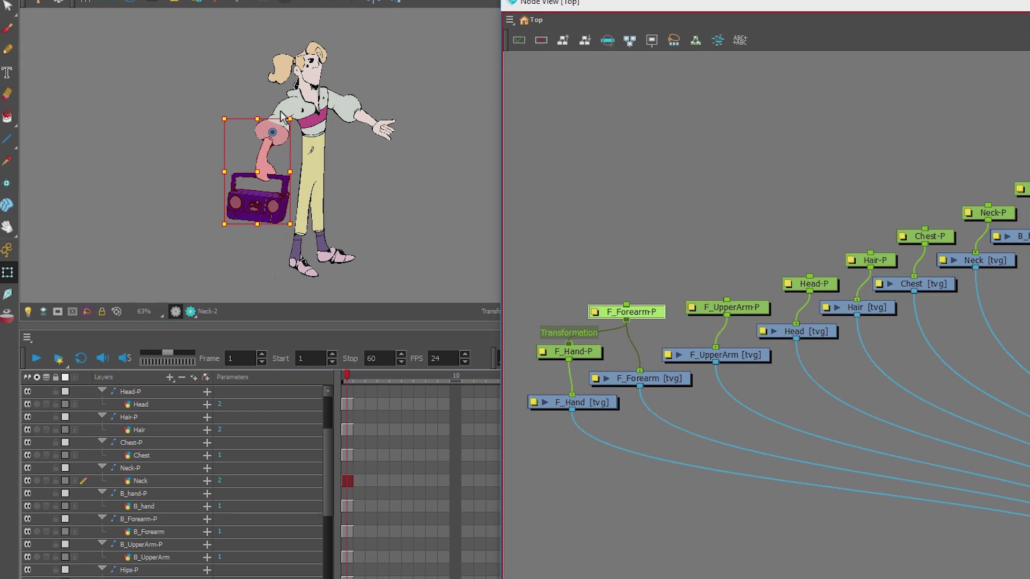
Step: Test the front upper arm, place F_UpperArm-P above F_Forearm-P, and rotate from the shoulder
{"action": "left_click", "coordinate": [284, 115]}
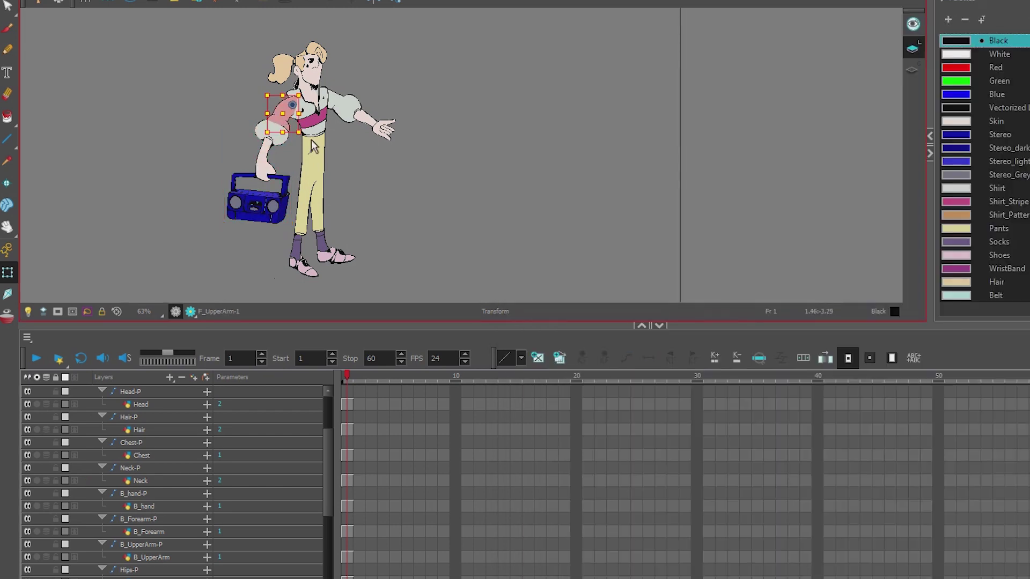
{"action": "mouse_move", "coordinate": [313, 146]}
{"action": "left_mouse_down"}
{"action": "mouse_move", "coordinate": [305, 167]}
{"action": "mouse_move", "coordinate": [319, 153]}
{"action": "mouse_move", "coordinate": [282, 203]}
{"action": "left_mouse_up"}
{"action": "key", "text": "ctrl+z"}
{"action": "key", "text": "alt+Tab"}
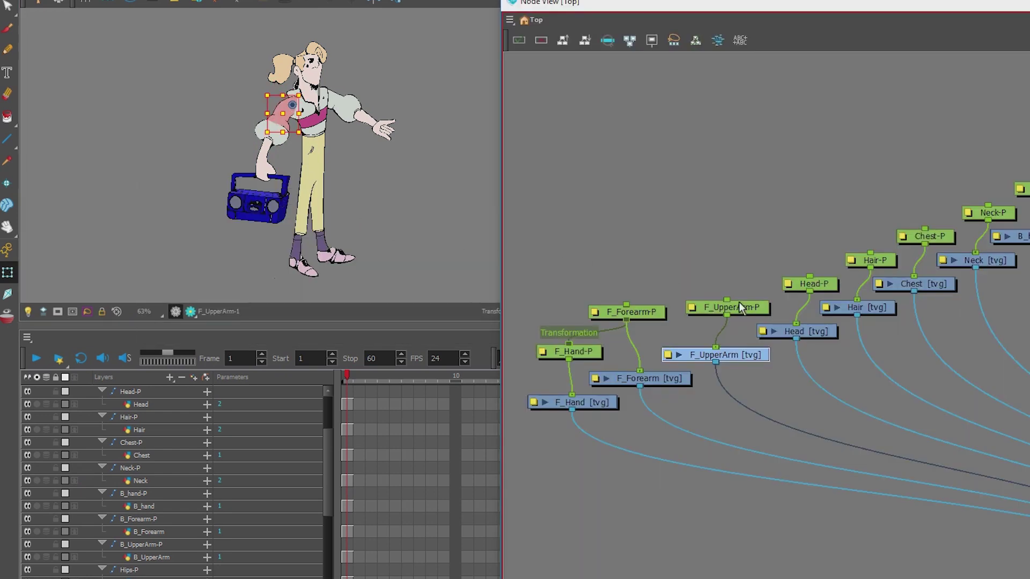
{"action": "mouse_move", "coordinate": [739, 304]}
{"action": "left_mouse_down"}
{"action": "mouse_move", "coordinate": [723, 262]}
{"action": "mouse_move", "coordinate": [642, 303]}
{"action": "left_mouse_up"}
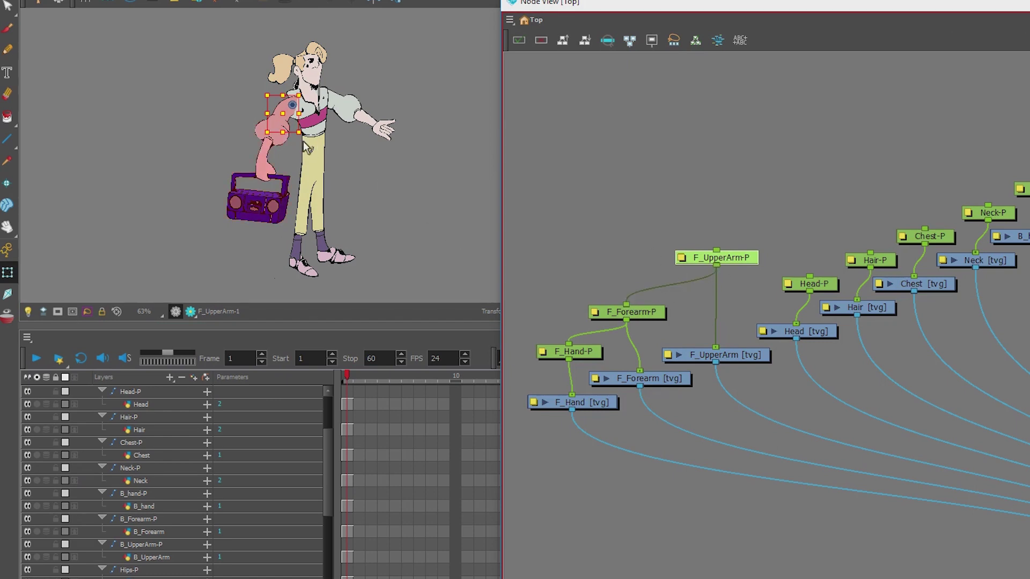
{"action": "left_click_drag", "start_coordinate": [306, 152], "coordinate": [328, 164]}
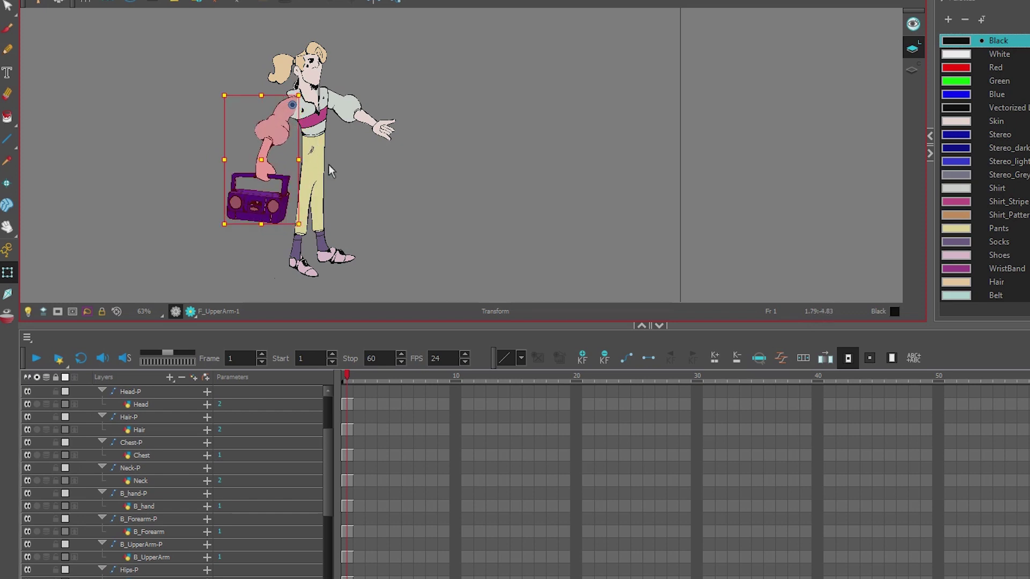
Step: Move B_Forearm-P, B_UpperArm-P and B_hand-P up into a column in the node graph
{"action": "key", "text": "alt+Tab"}
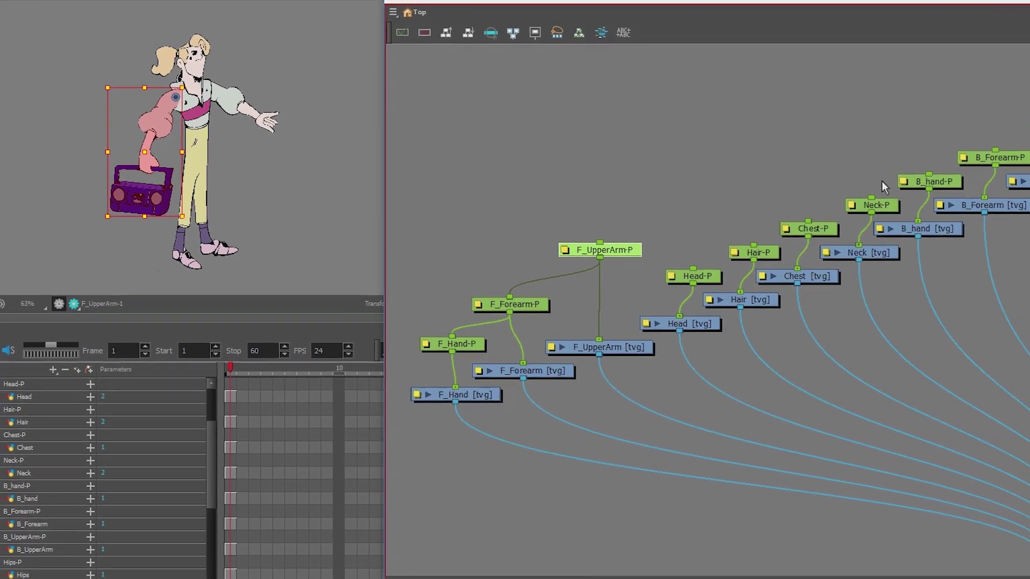
{"action": "left_click", "coordinate": [864, 177]}
{"action": "left_click_drag", "start_coordinate": [915, 156], "coordinate": [910, 115]}
{"action": "left_click_drag", "start_coordinate": [1000, 125], "coordinate": [1000, 63]}
{"action": "left_click_drag", "start_coordinate": [989, 111], "coordinate": [821, 156]}
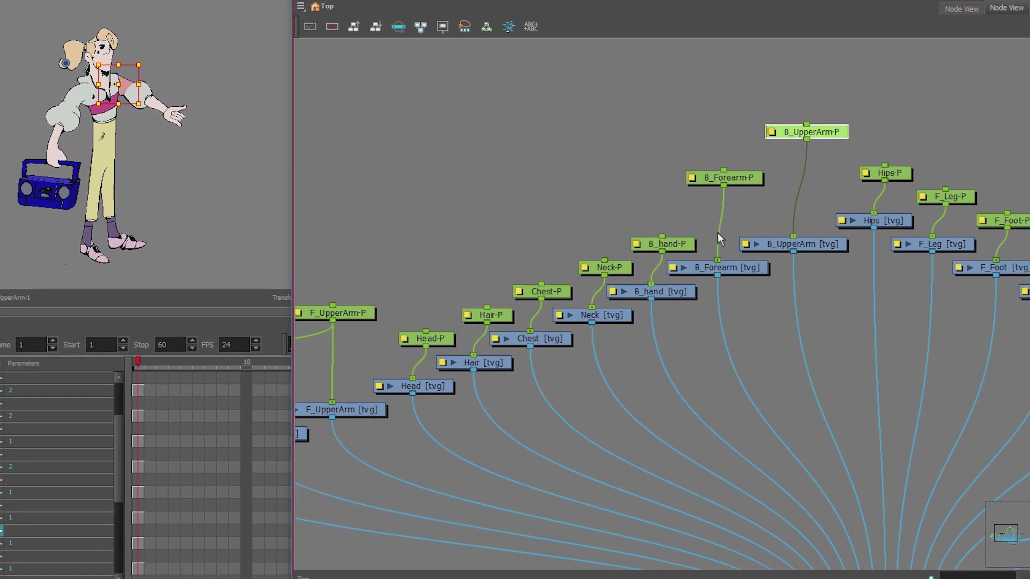
{"action": "left_click", "coordinate": [684, 248]}
{"action": "left_click_drag", "start_coordinate": [683, 250], "coordinate": [675, 205]}
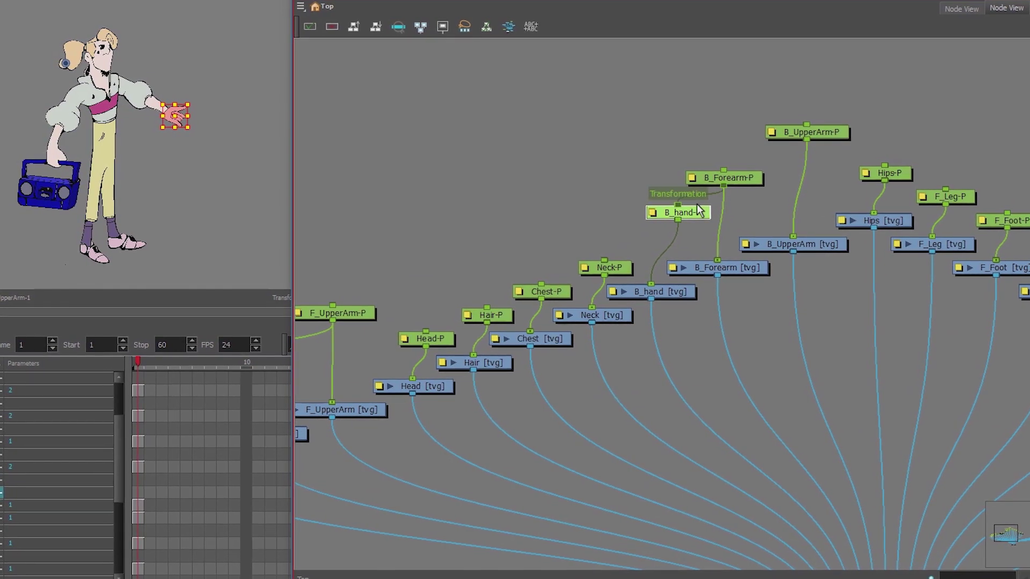
Step: Connect B_UpperArm-P's output to B_Forearm-P and tuck it closer to its child pegs
{"action": "left_click", "coordinate": [741, 179]}
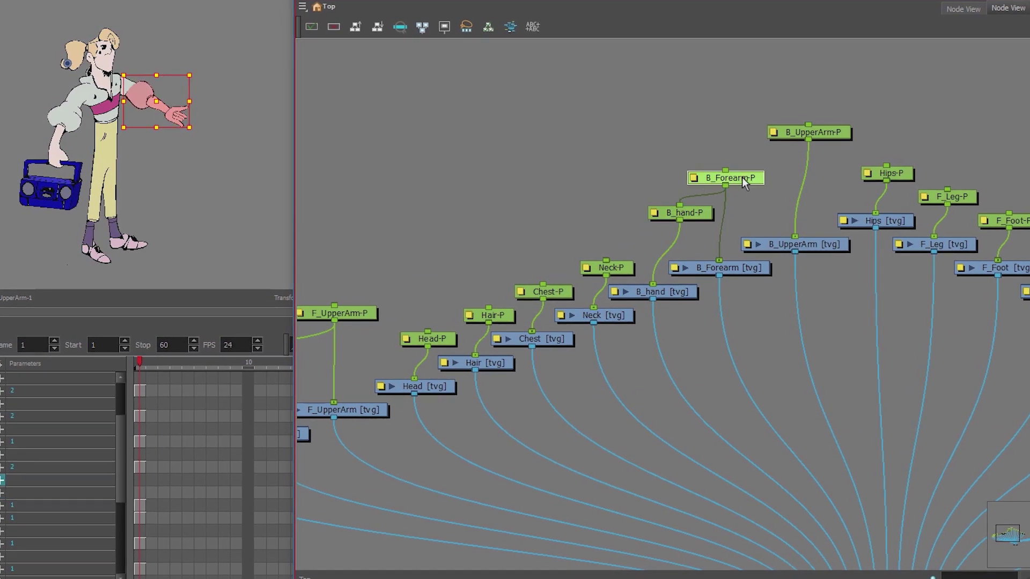
{"action": "left_click", "coordinate": [819, 131]}
{"action": "left_click_drag", "start_coordinate": [813, 140], "coordinate": [727, 171]}
{"action": "left_click_drag", "start_coordinate": [829, 131], "coordinate": [803, 137]}
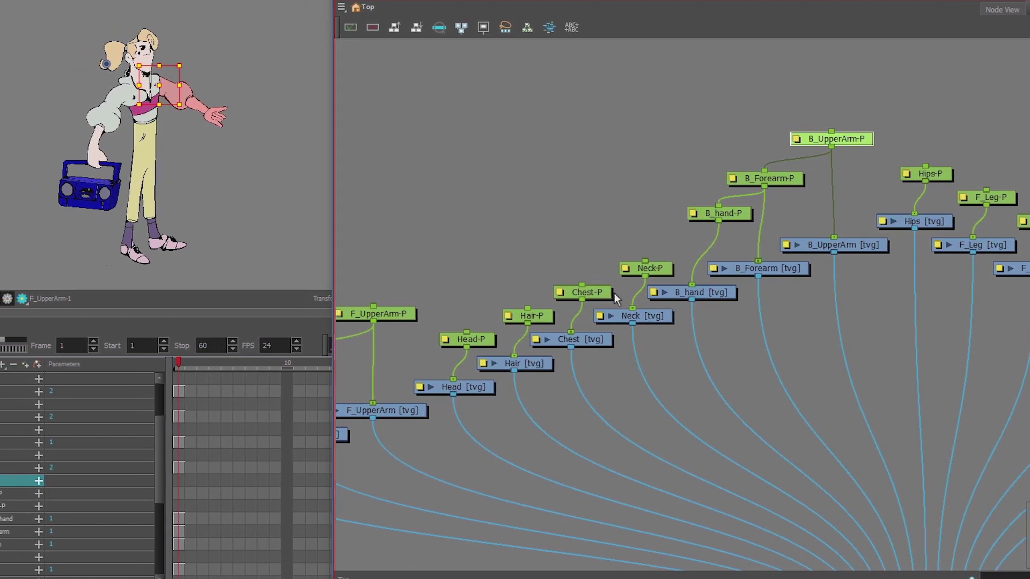
Step: Move Chest-P to the top, connect it to F_UpperArm-P, and test-rotate the torso
{"action": "left_click_drag", "start_coordinate": [608, 296], "coordinate": [840, 130]}
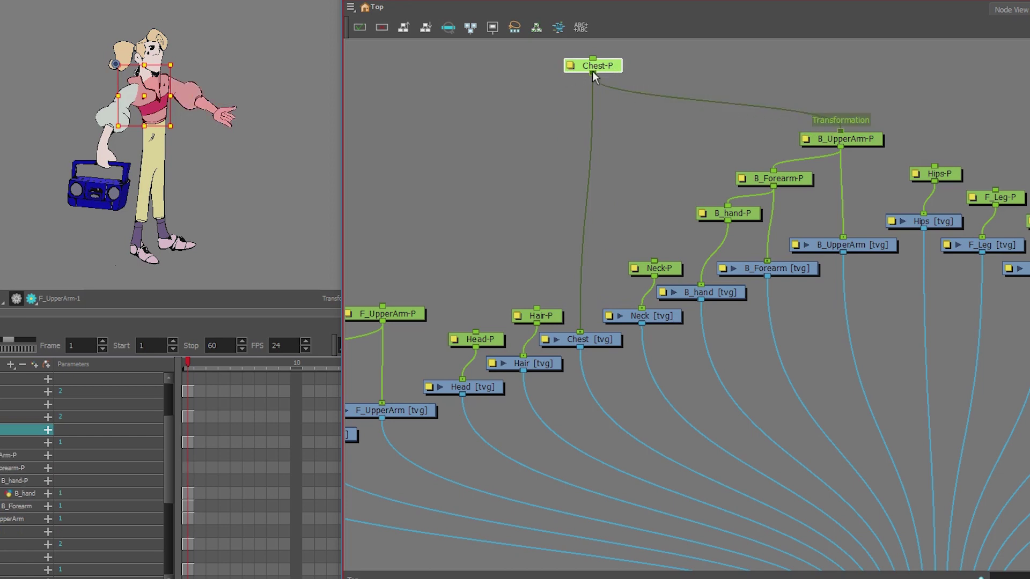
{"action": "left_click_drag", "start_coordinate": [592, 73], "coordinate": [568, 301]}
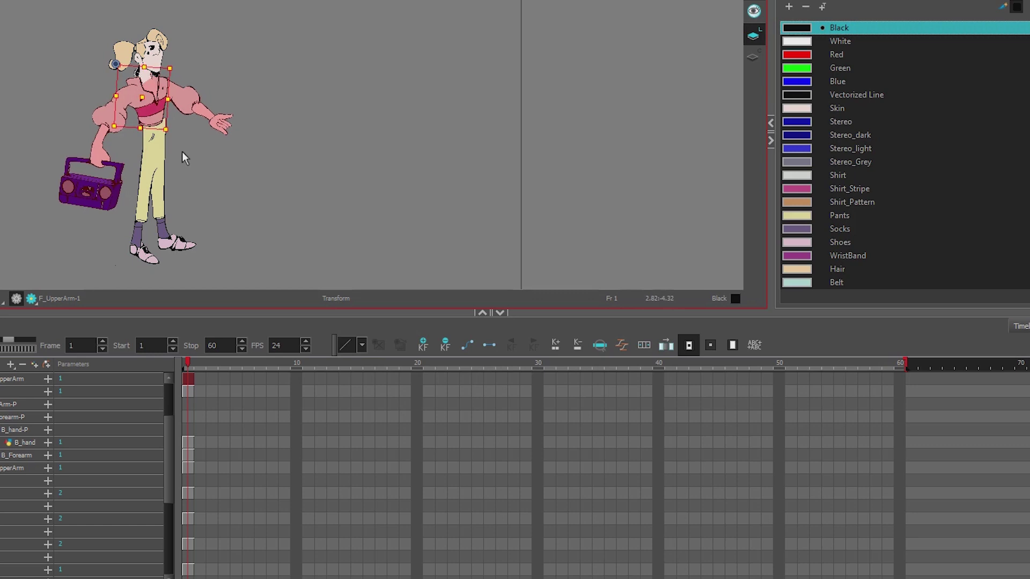
{"action": "left_click_drag", "start_coordinate": [181, 151], "coordinate": [223, 189]}
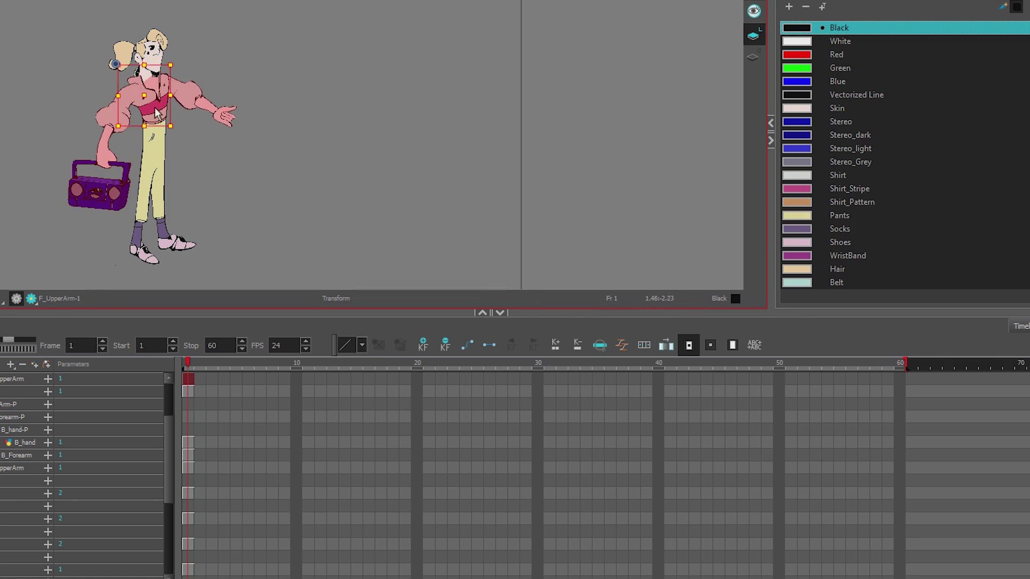
{"action": "key", "text": "b"}
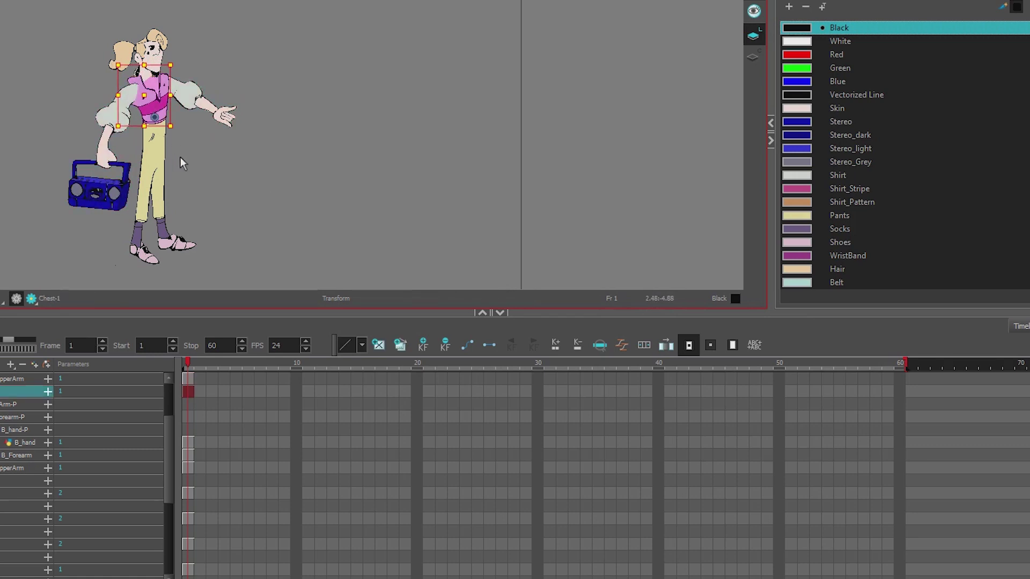
{"action": "key", "text": "alt+Tab"}
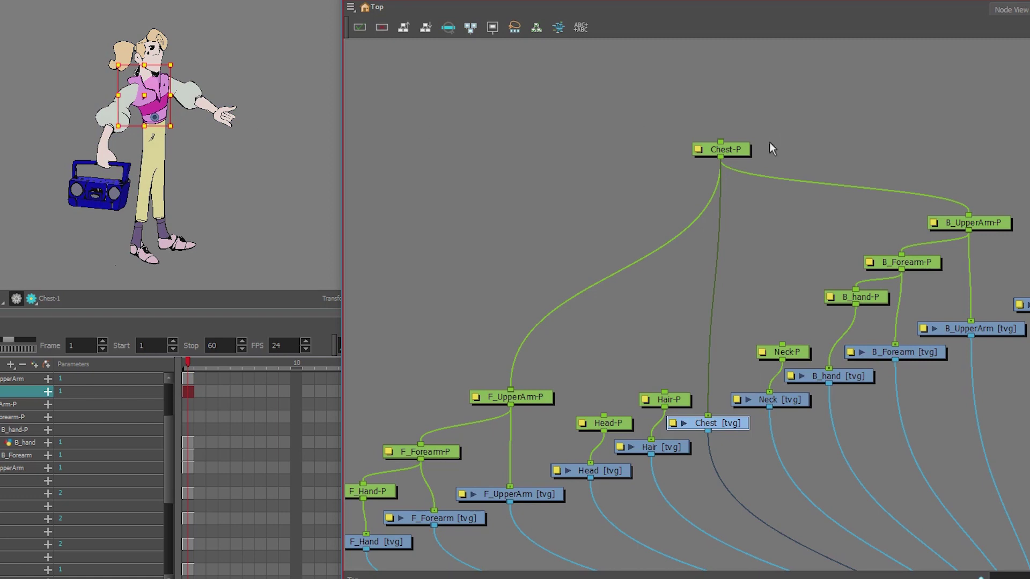
Step: Give Chest an embedded parent-peg pivot, uncheck Animate Using Animation Tools, and test-rotate clockwise
{"action": "double_click", "coordinate": [674, 427]}
{"action": "left_click_drag", "start_coordinate": [298, 131], "coordinate": [197, 24]}
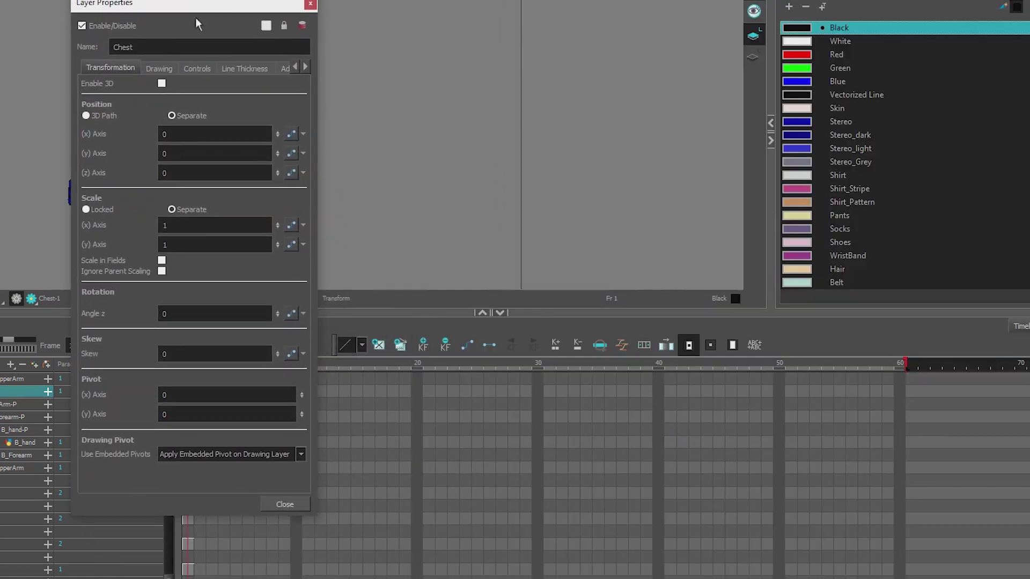
{"action": "left_click", "coordinate": [237, 456]}
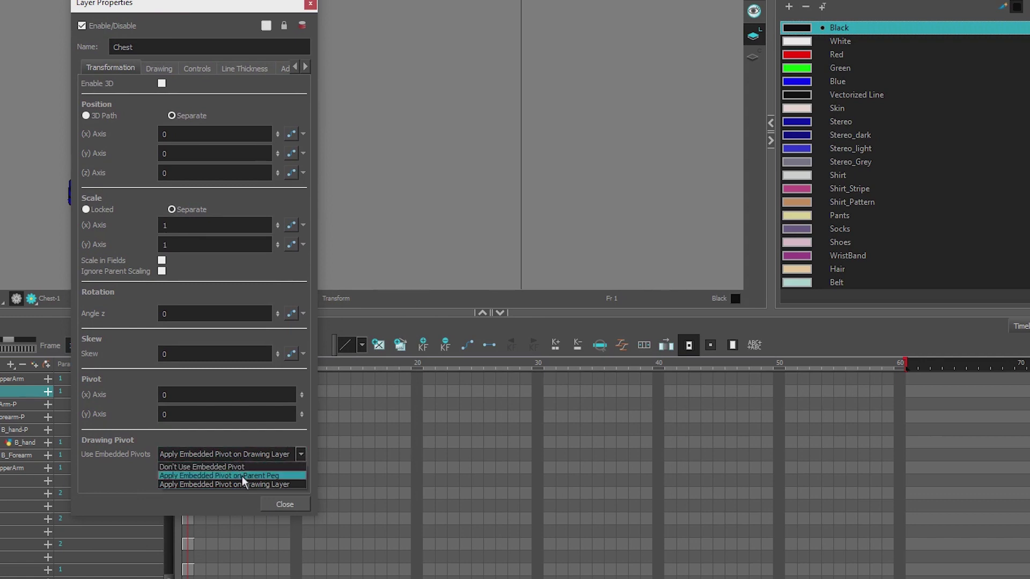
{"action": "left_click", "coordinate": [243, 476]}
{"action": "left_click", "coordinate": [197, 68]}
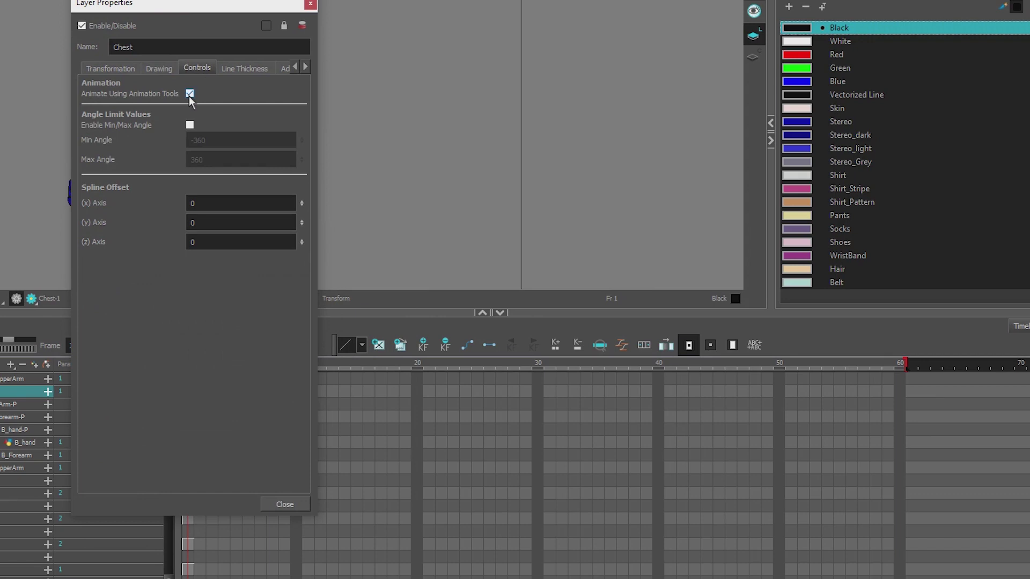
{"action": "left_click", "coordinate": [189, 93]}
{"action": "left_click", "coordinate": [310, 4]}
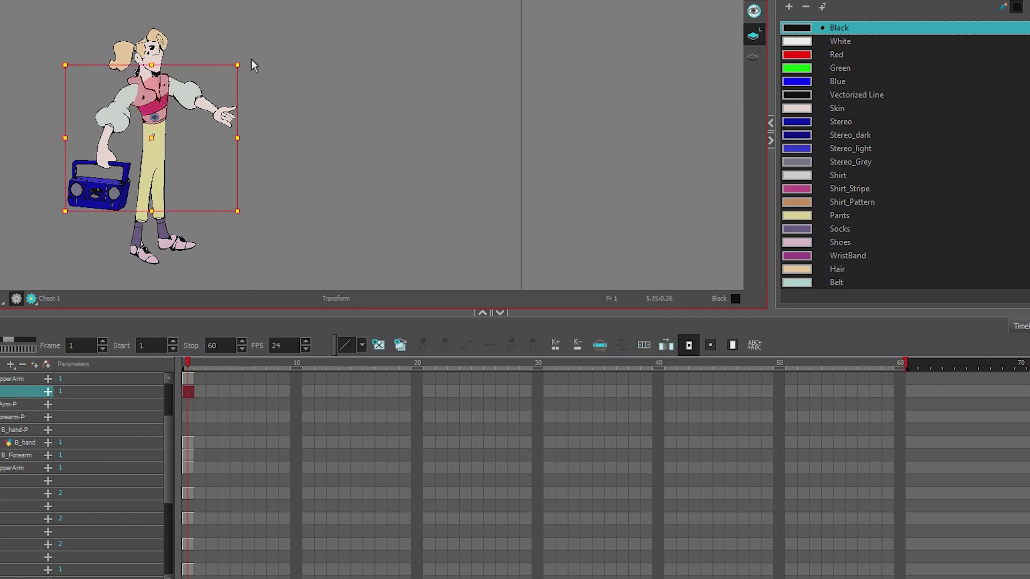
{"action": "left_click_drag", "start_coordinate": [252, 64], "coordinate": [307, 67]}
Step: Undo the test, raise Chest-P and Neck-P, then wire Chest-P to Neck-P and Neck-P to Head-P
{"action": "key", "text": "ctrl+z"}
{"action": "key", "text": "alt+Tab"}
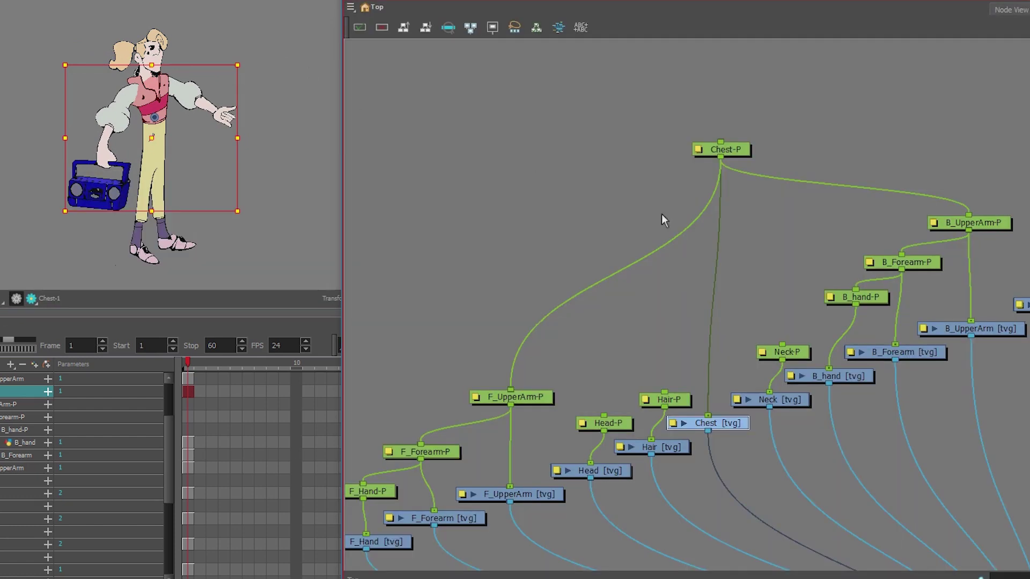
{"action": "left_click_drag", "start_coordinate": [739, 150], "coordinate": [733, 117]}
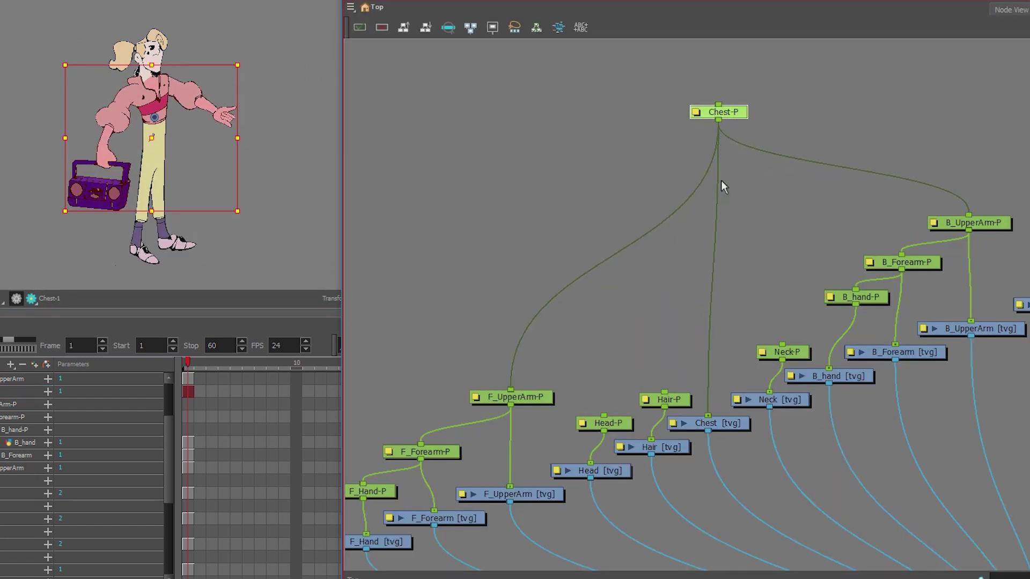
{"action": "left_click_drag", "start_coordinate": [803, 352], "coordinate": [786, 196]}
{"action": "left_click_drag", "start_coordinate": [718, 121], "coordinate": [769, 194]}
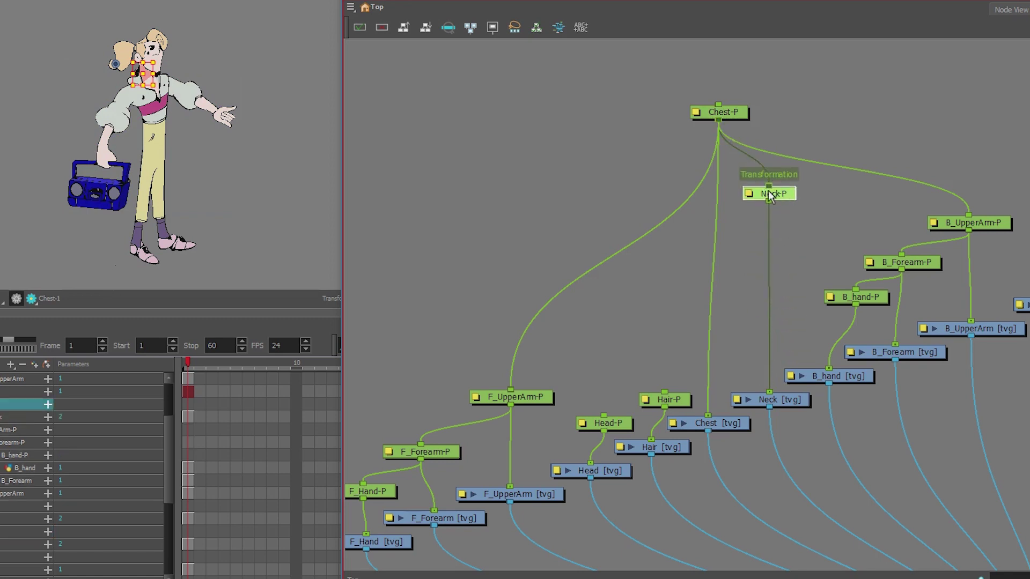
{"action": "left_click", "coordinate": [742, 117]}
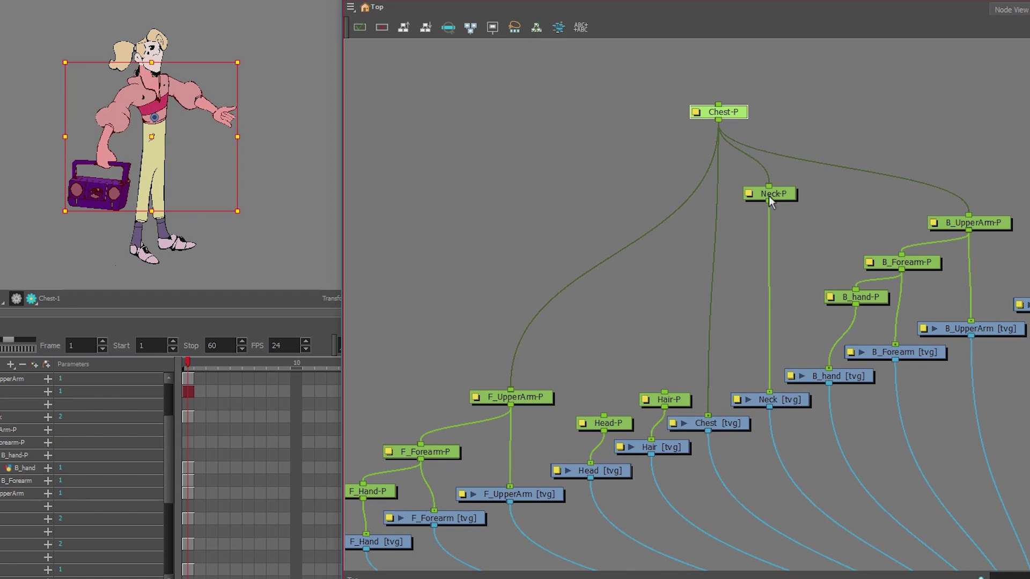
{"action": "left_click_drag", "start_coordinate": [768, 200], "coordinate": [664, 393]}
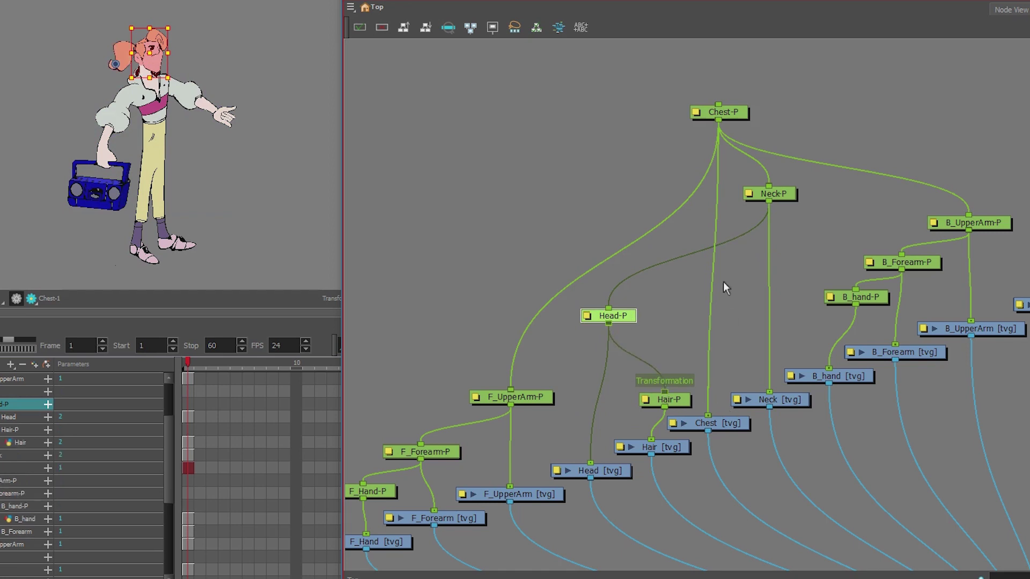
Step: Select Chest-P and rotate the upper body forward and back upright to test the chain
{"action": "left_click", "coordinate": [741, 120]}
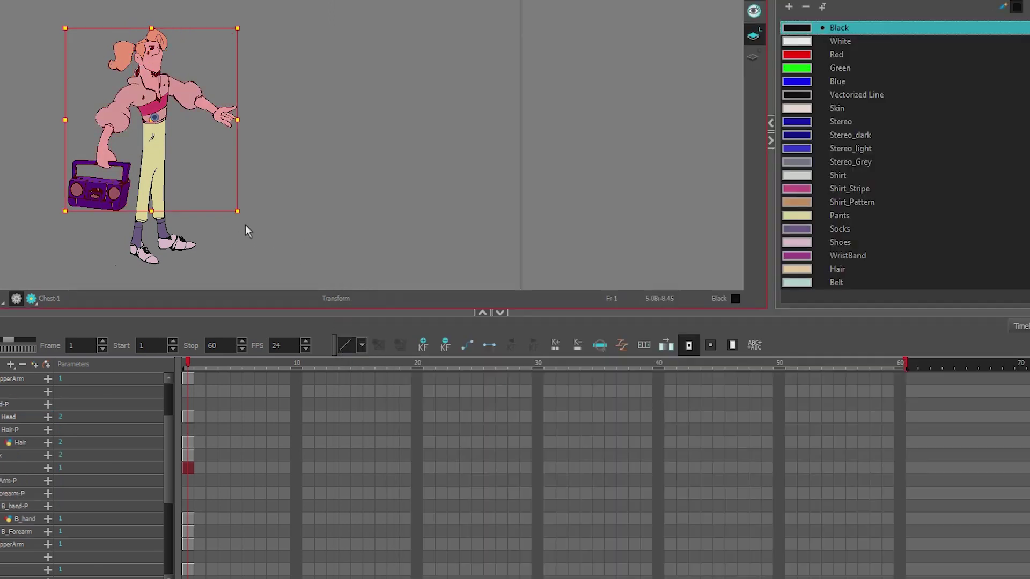
{"action": "left_click_drag", "start_coordinate": [246, 224], "coordinate": [146, 324]}
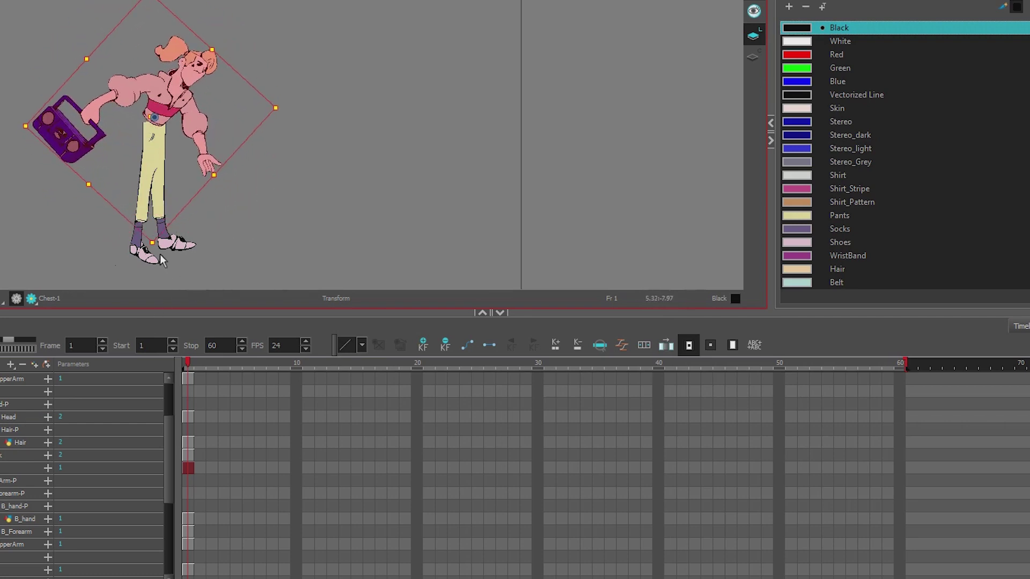
{"action": "left_click_drag", "start_coordinate": [160, 257], "coordinate": [256, 230]}
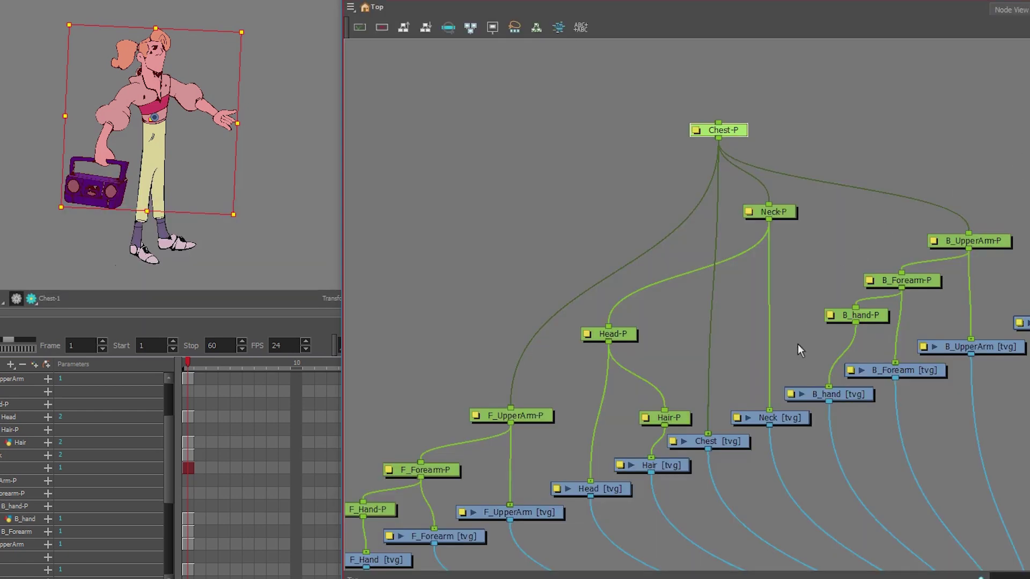
Step: Drag Hips-P up above the rest of the rig in the node graph
{"action": "scroll", "coordinate": [679, 293], "scroll_direction": "down", "scroll_amount": 5}
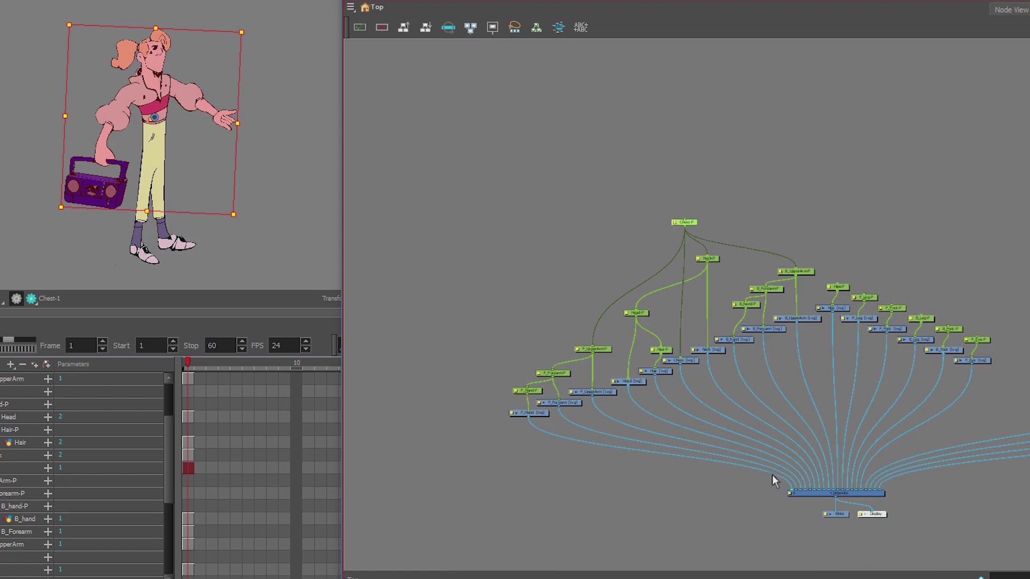
{"action": "scroll", "coordinate": [770, 471], "scroll_direction": "up", "scroll_amount": 2}
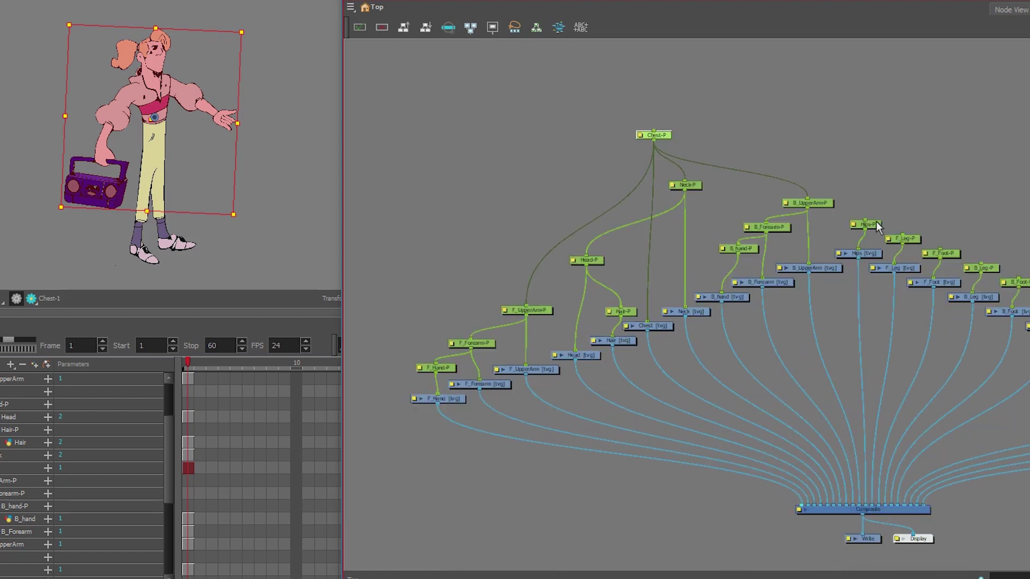
{"action": "left_click_drag", "start_coordinate": [877, 226], "coordinate": [875, 218]}
{"action": "left_click_drag", "start_coordinate": [871, 144], "coordinate": [872, 75]}
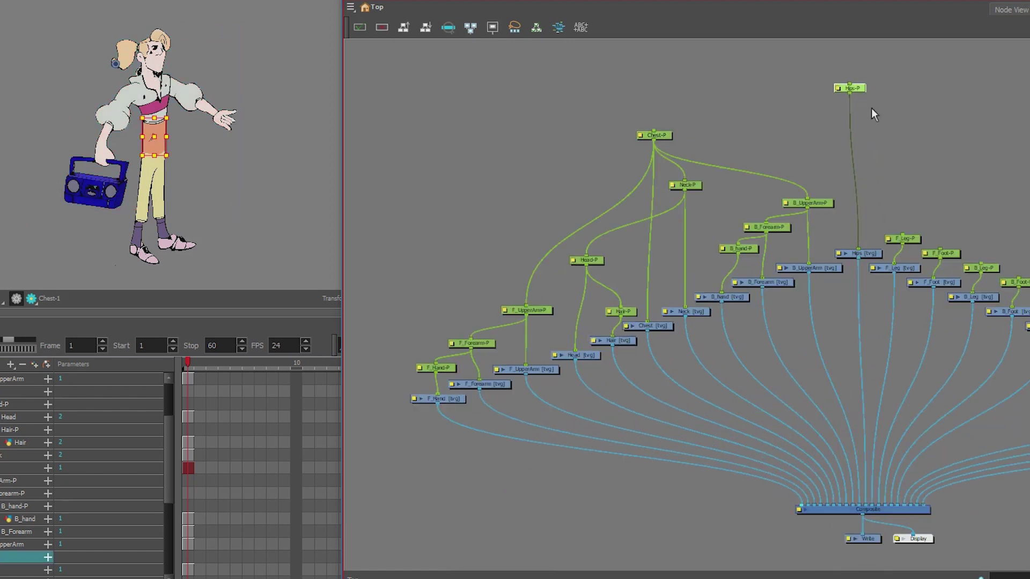
Step: Raise the F_Leg-P and B_Leg-P nodes higher in the graph
{"action": "scroll", "coordinate": [871, 108], "scroll_direction": "up", "scroll_amount": 3}
{"action": "scroll", "coordinate": [939, 176], "scroll_direction": "right", "scroll_amount": 5}
{"action": "left_click_drag", "start_coordinate": [829, 289], "coordinate": [860, 303]}
{"action": "left_click_drag", "start_coordinate": [935, 329], "coordinate": [968, 340]}
{"action": "left_click_drag", "start_coordinate": [933, 255], "coordinate": [932, 241]}
Step: Move F_Eye-P and the F_Eye drawing to the graph's left, beside the head nodes
{"action": "left_click", "coordinate": [1007, 408]}
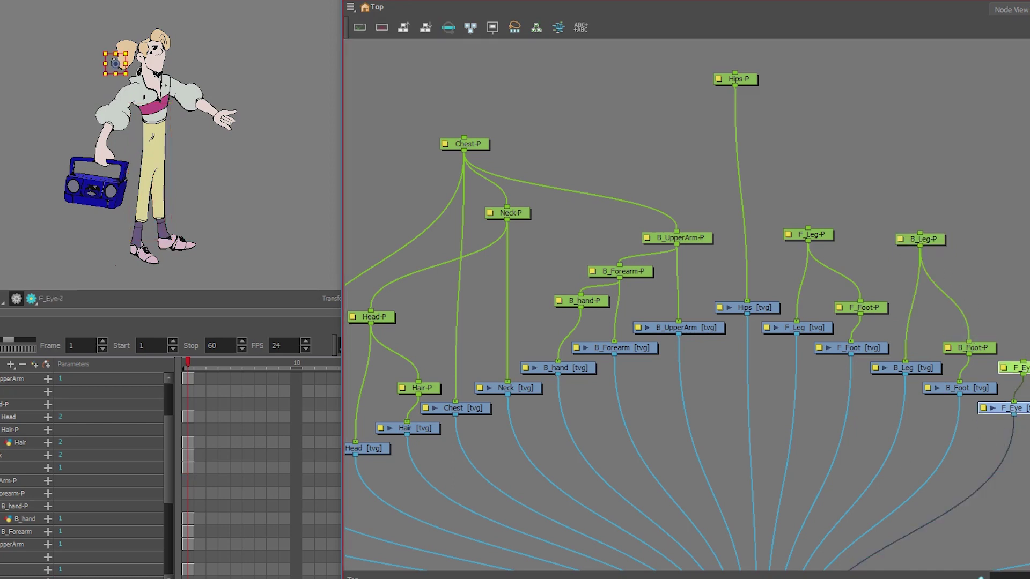
{"action": "left_click_drag", "start_coordinate": [1019, 409], "coordinate": [394, 230]}
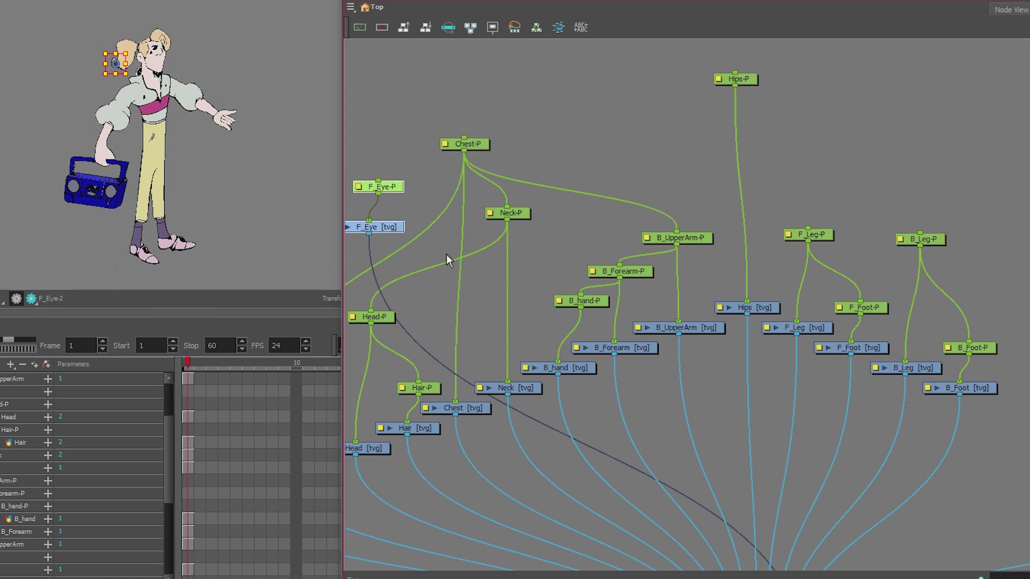
{"action": "left_click_drag", "start_coordinate": [536, 316], "coordinate": [610, 236]}
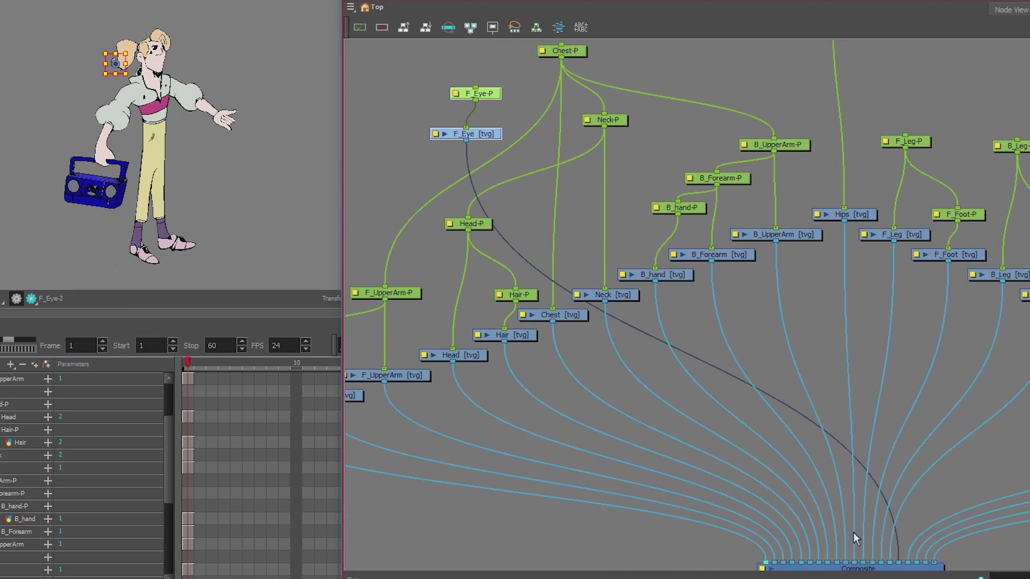
Step: Reroute the Head drawing's cable into another port on the Composite
{"action": "left_click", "coordinate": [477, 227]}
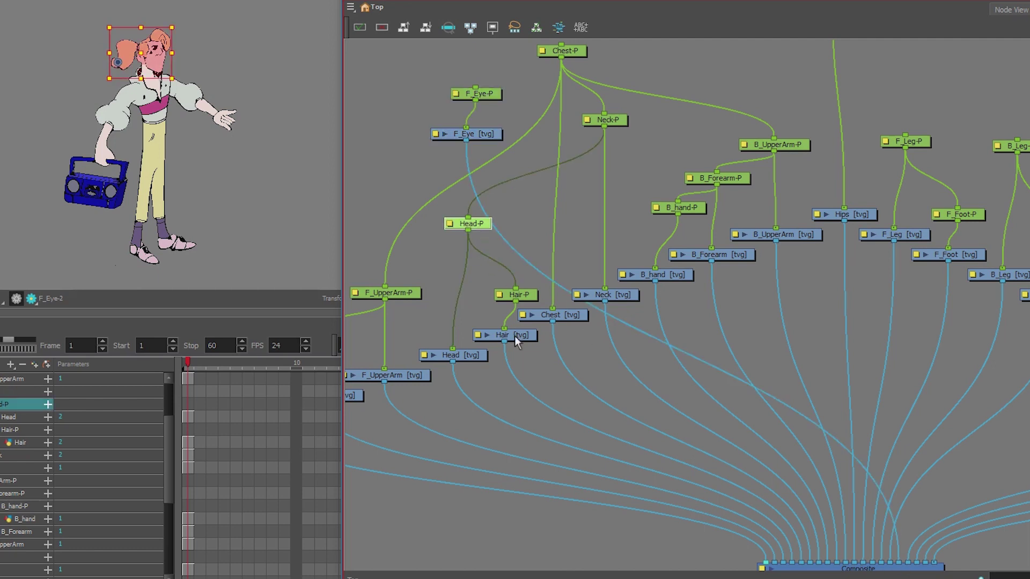
{"action": "left_click", "coordinate": [479, 355]}
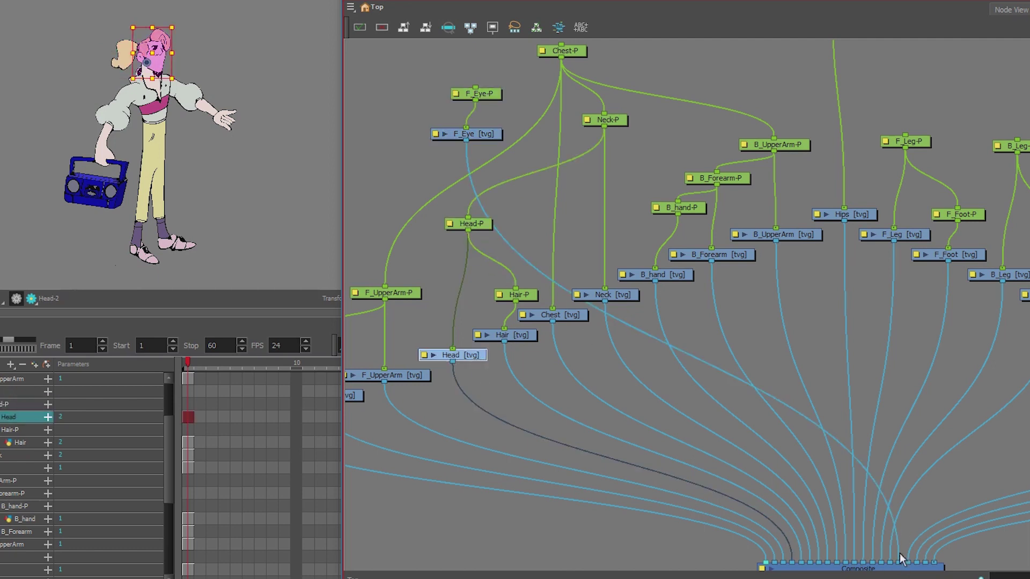
{"action": "left_click_drag", "start_coordinate": [902, 561], "coordinate": [790, 570]}
{"action": "scroll", "coordinate": [790, 569], "scroll_direction": "down", "scroll_amount": 1}
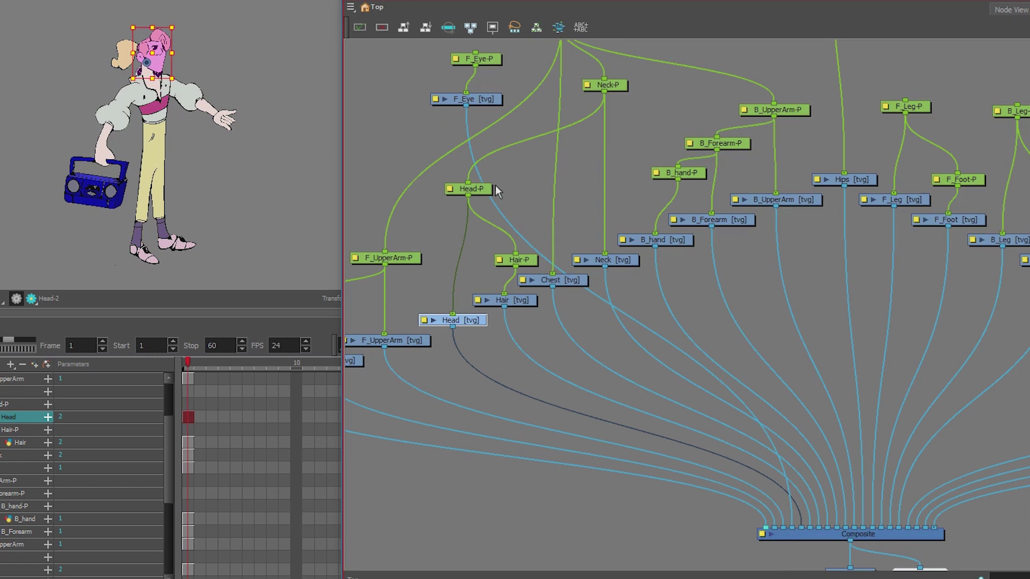
Step: Connect Head-P's output to F_Eye-P, leaving only F_Eye-P and the F_Eye layer selected
{"action": "mouse_move", "coordinate": [402, 56]}
{"action": "left_mouse_down"}
{"action": "mouse_move", "coordinate": [467, 78]}
{"action": "mouse_move", "coordinate": [492, 99]}
{"action": "mouse_move", "coordinate": [432, 193]}
{"action": "mouse_move", "coordinate": [455, 246]}
{"action": "mouse_move", "coordinate": [451, 285]}
{"action": "left_mouse_up"}
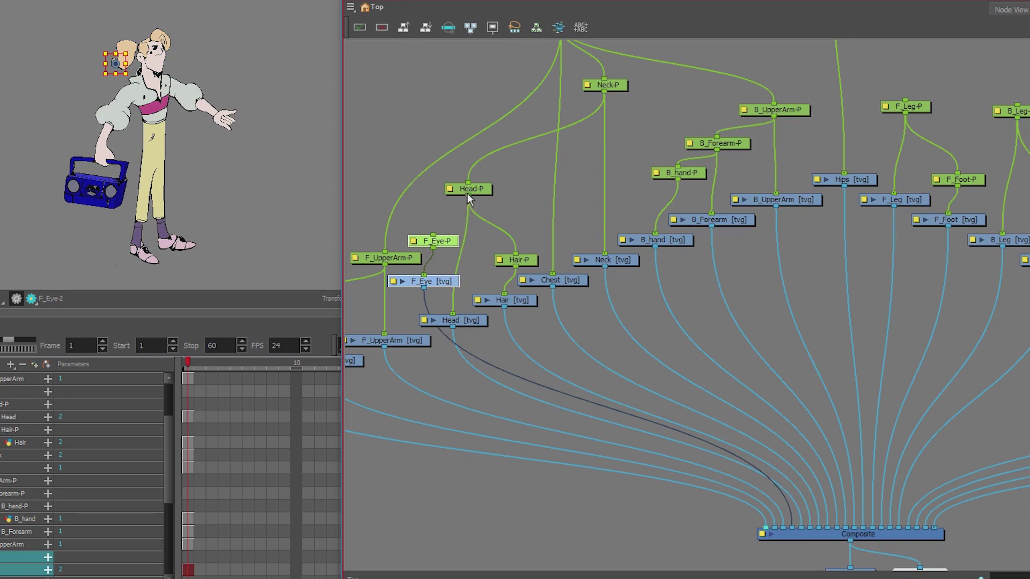
{"action": "left_click_drag", "start_coordinate": [468, 194], "coordinate": [440, 244]}
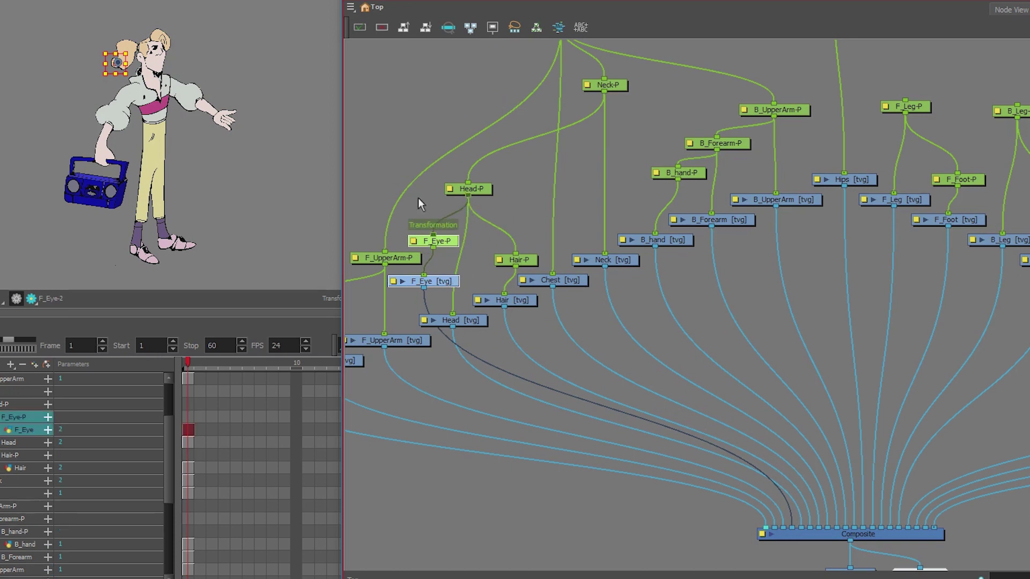
{"action": "left_click", "coordinate": [417, 197]}
{"action": "left_click", "coordinate": [451, 243]}
{"action": "scroll", "coordinate": [121, 60], "scroll_direction": "up", "scroll_amount": 6}
{"action": "scroll", "coordinate": [129, 81], "scroll_direction": "down", "scroll_amount": 6}
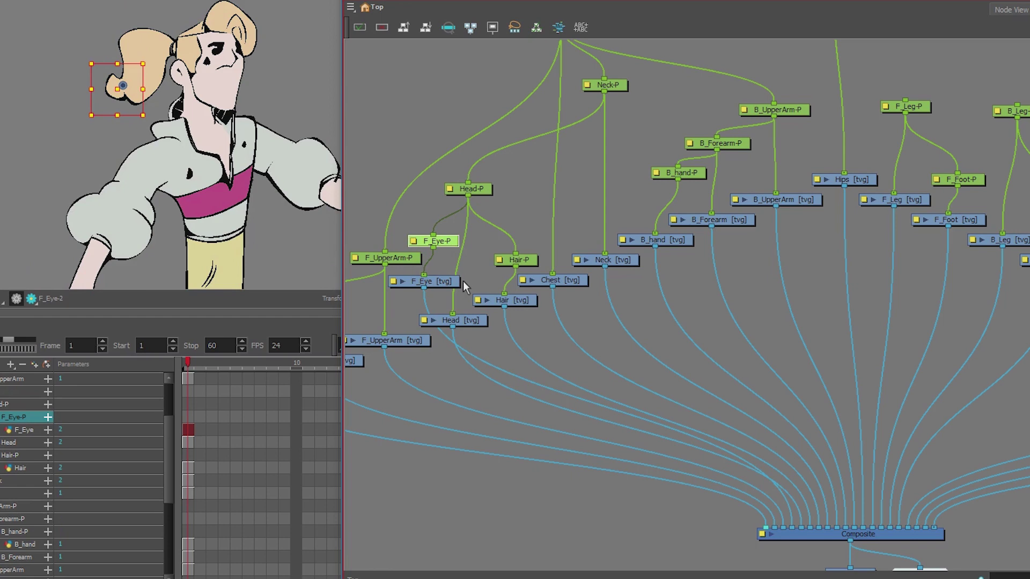
{"action": "left_click", "coordinate": [22, 431]}
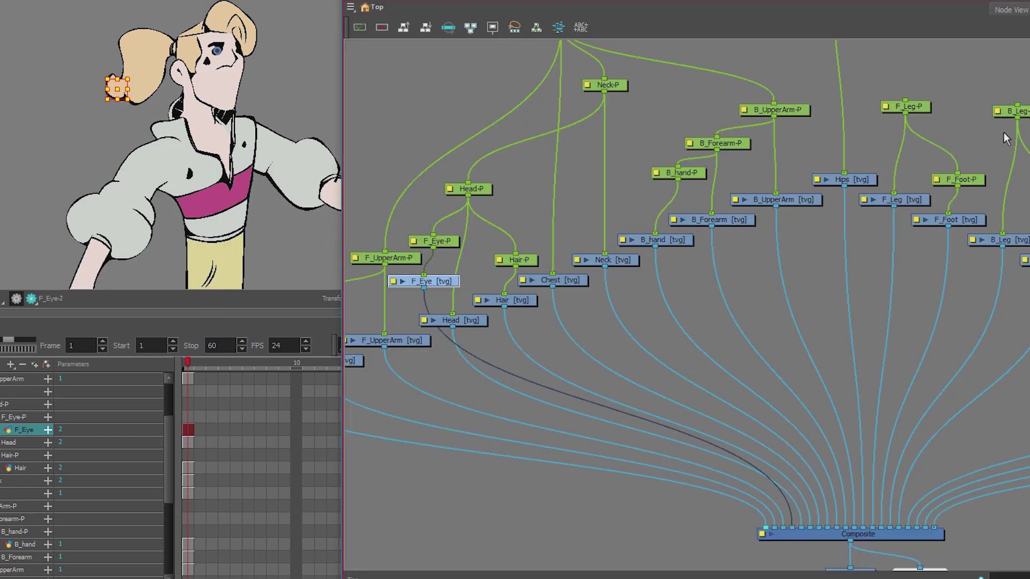
Step: Bring Hips-P into view and wire its output to both F_Leg-P and B_Leg-P
{"action": "left_click_drag", "start_coordinate": [986, 187], "coordinate": [725, 314]}
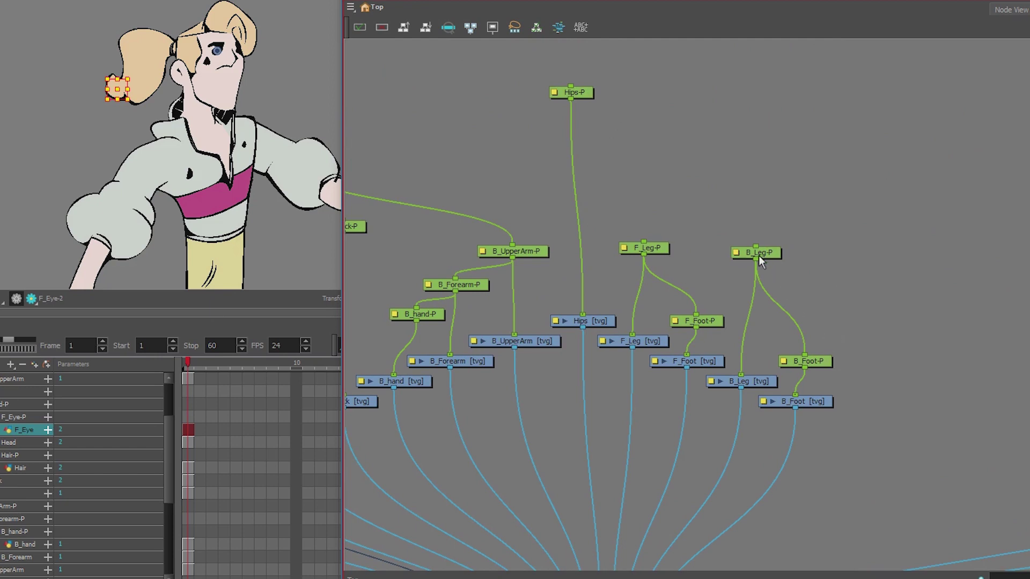
{"action": "scroll", "coordinate": [229, 227], "scroll_direction": "down", "scroll_amount": 5}
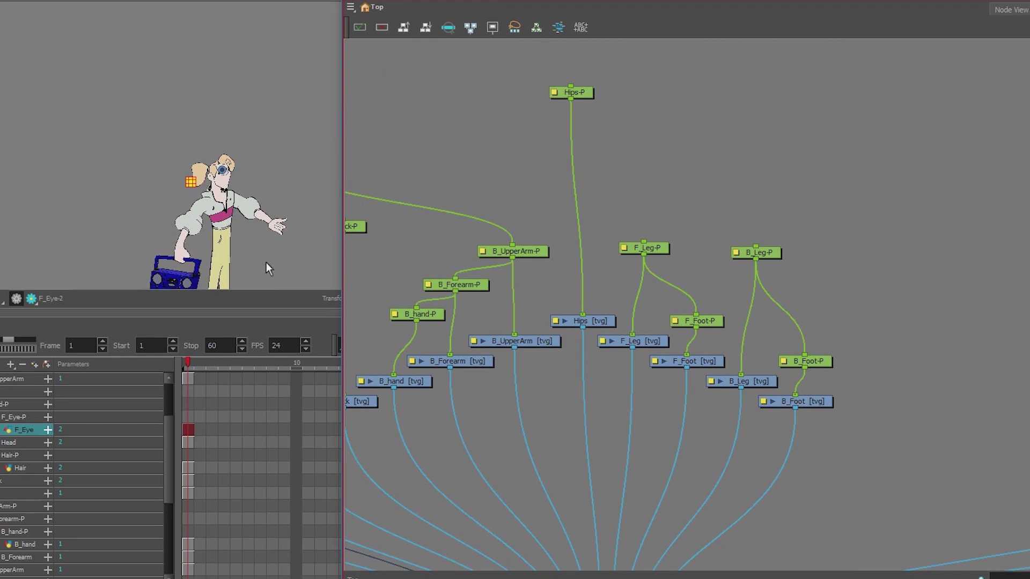
{"action": "scroll", "coordinate": [266, 262], "scroll_direction": "up", "scroll_amount": 5}
{"action": "left_click_drag", "start_coordinate": [267, 262], "coordinate": [237, 192]}
{"action": "scroll", "coordinate": [238, 199], "scroll_direction": "down", "scroll_amount": 4}
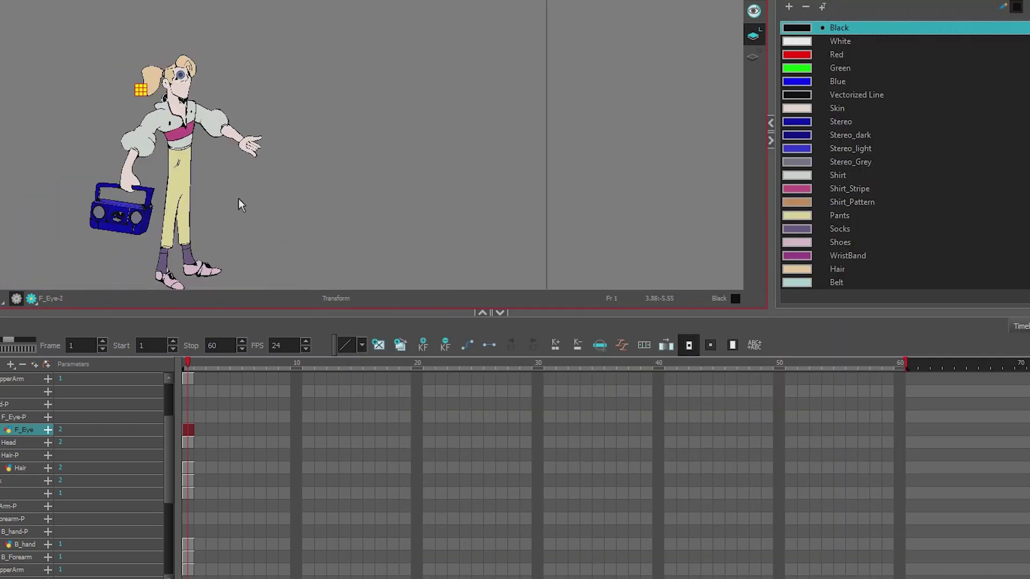
{"action": "scroll", "coordinate": [278, 185], "scroll_direction": "right", "scroll_amount": 3}
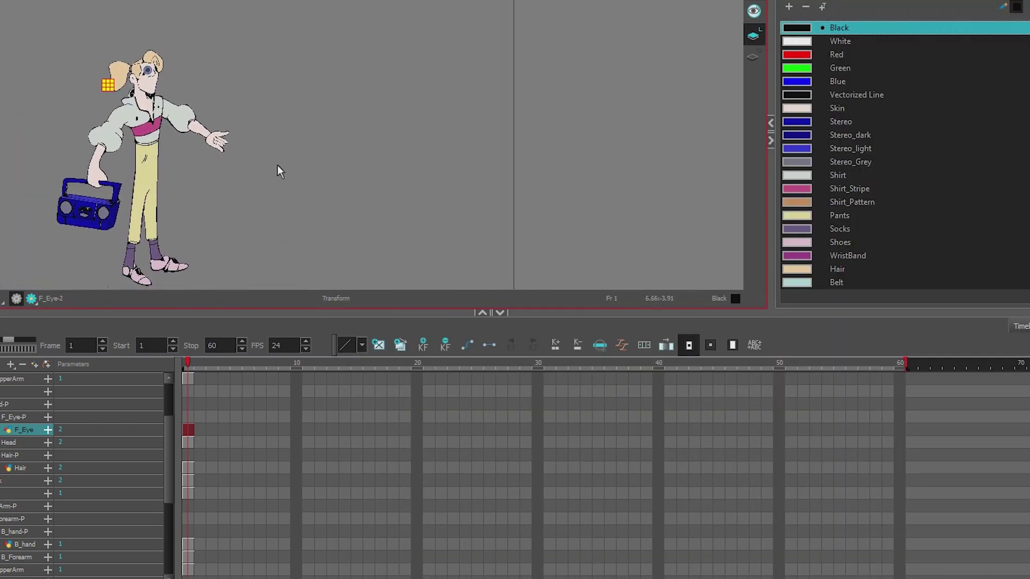
{"action": "key", "text": "alt+Tab"}
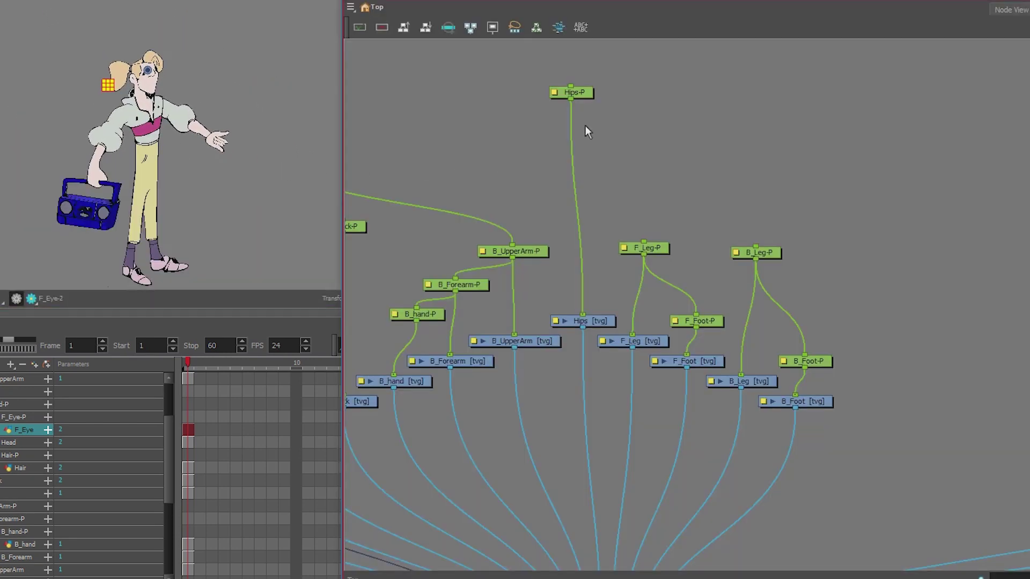
{"action": "left_click_drag", "start_coordinate": [570, 99], "coordinate": [643, 240]}
{"action": "left_click_drag", "start_coordinate": [570, 99], "coordinate": [755, 246]}
Step: Select Hips-P, F_Leg-P and B_Leg-P in turn to verify the new leg links
{"action": "left_click", "coordinate": [586, 95]}
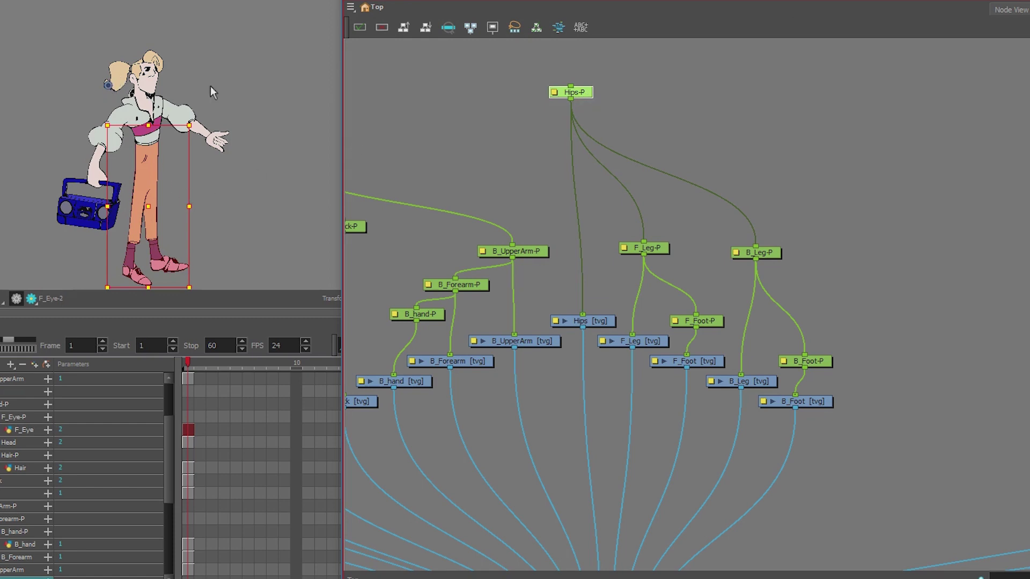
{"action": "left_click", "coordinate": [657, 249]}
{"action": "left_click", "coordinate": [771, 253]}
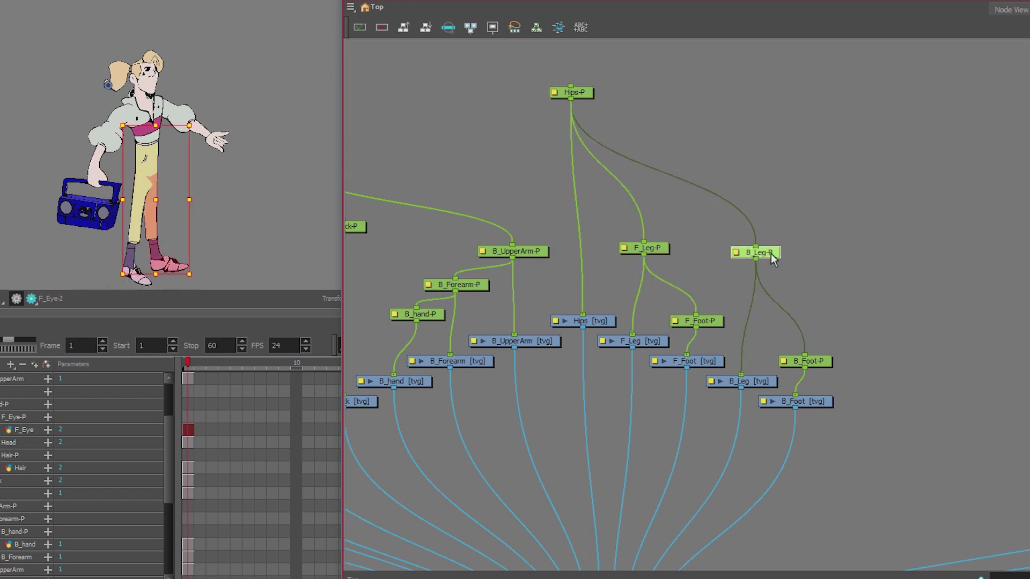
Step: Check the F_Foot-P, B_Foot-P and Hips-P pegs, viewing Hips-P's properties without changes
{"action": "left_click", "coordinate": [714, 322]}
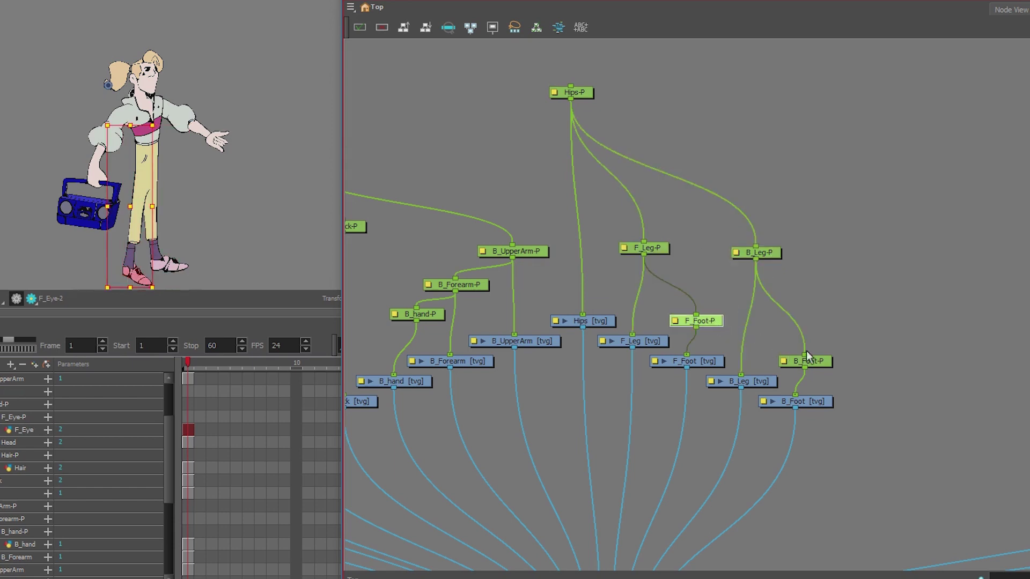
{"action": "left_click", "coordinate": [820, 363]}
{"action": "left_click", "coordinate": [586, 97]}
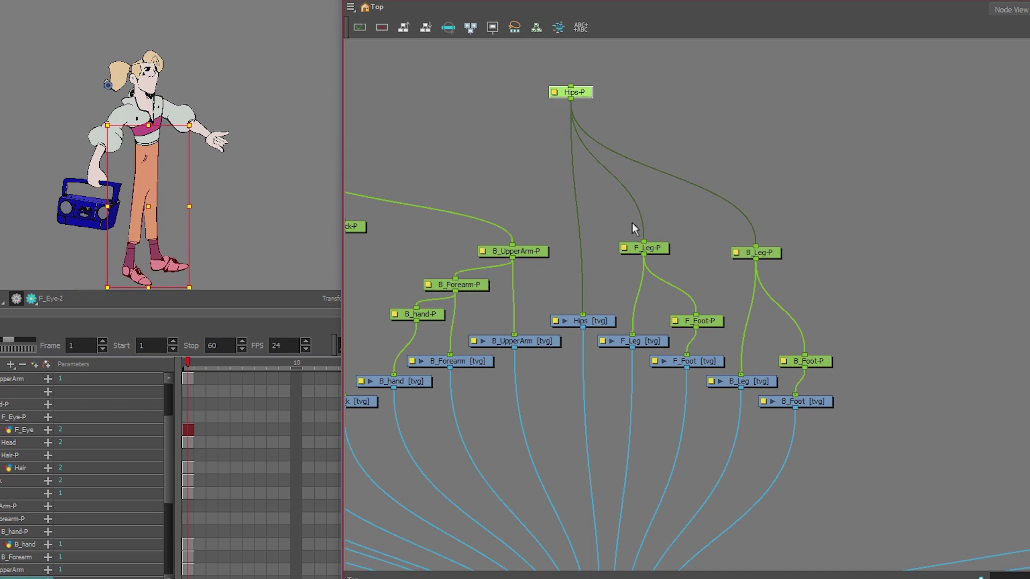
{"action": "left_click", "coordinate": [555, 93]}
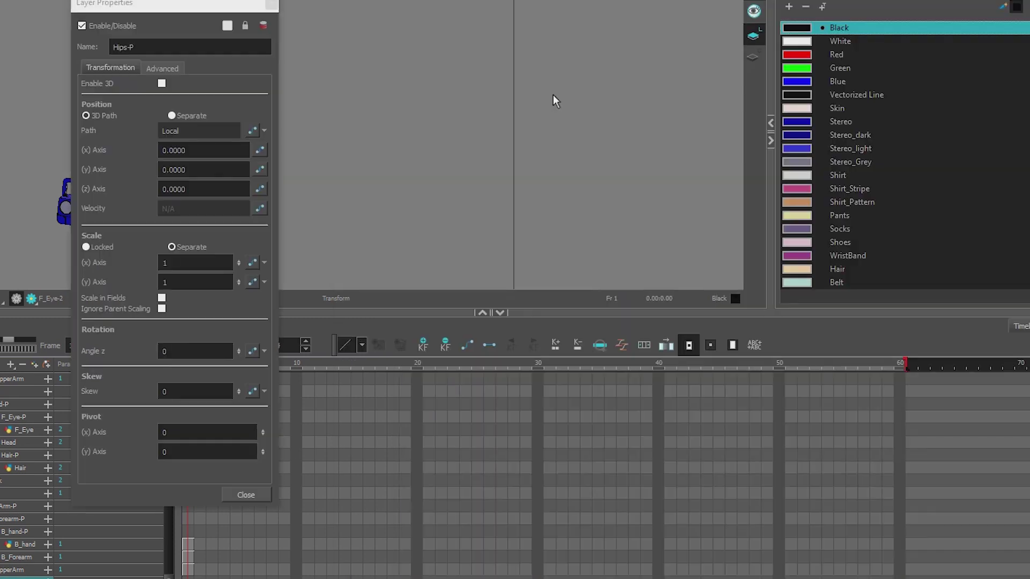
{"action": "left_click", "coordinate": [265, 492]}
{"action": "key", "text": "alt+Tab"}
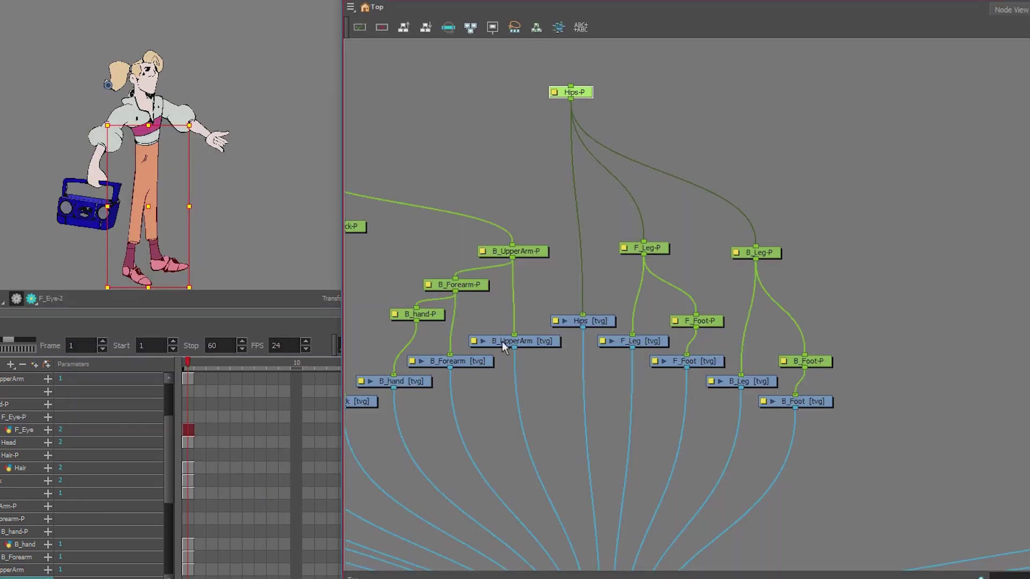
Step: Turn off Animate Using Animation Tools for the Hips drawing and set Apply Embedded Pivot on Parent Peg
{"action": "left_click", "coordinate": [556, 320]}
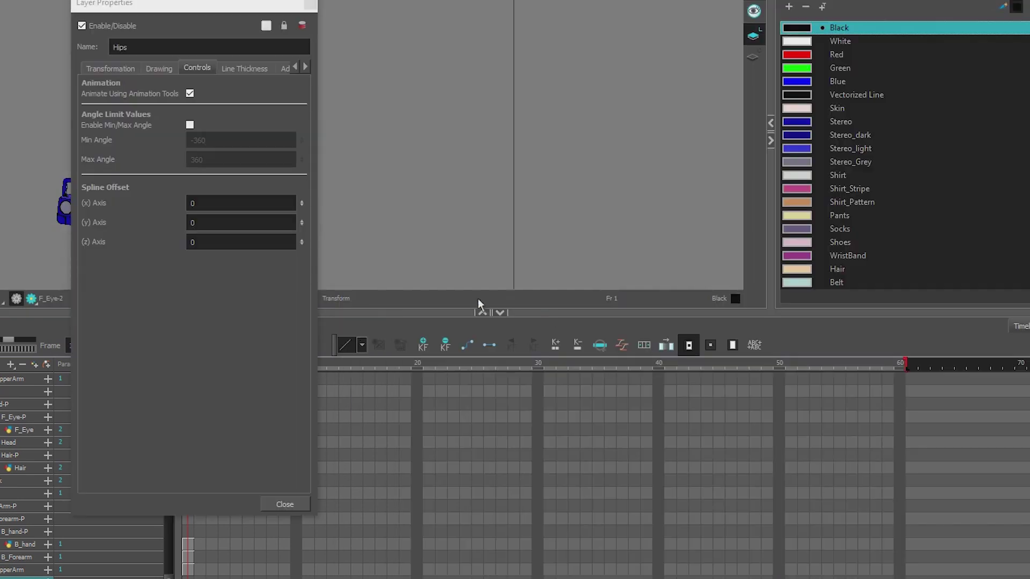
{"action": "left_click", "coordinate": [190, 94]}
{"action": "left_click", "coordinate": [129, 66]}
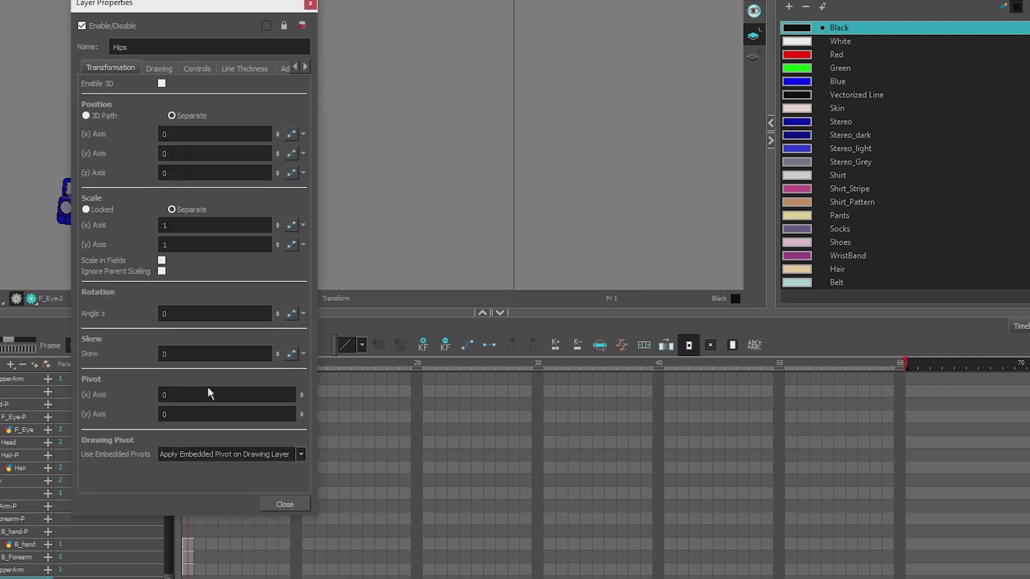
{"action": "left_click", "coordinate": [233, 456]}
{"action": "left_click", "coordinate": [238, 476]}
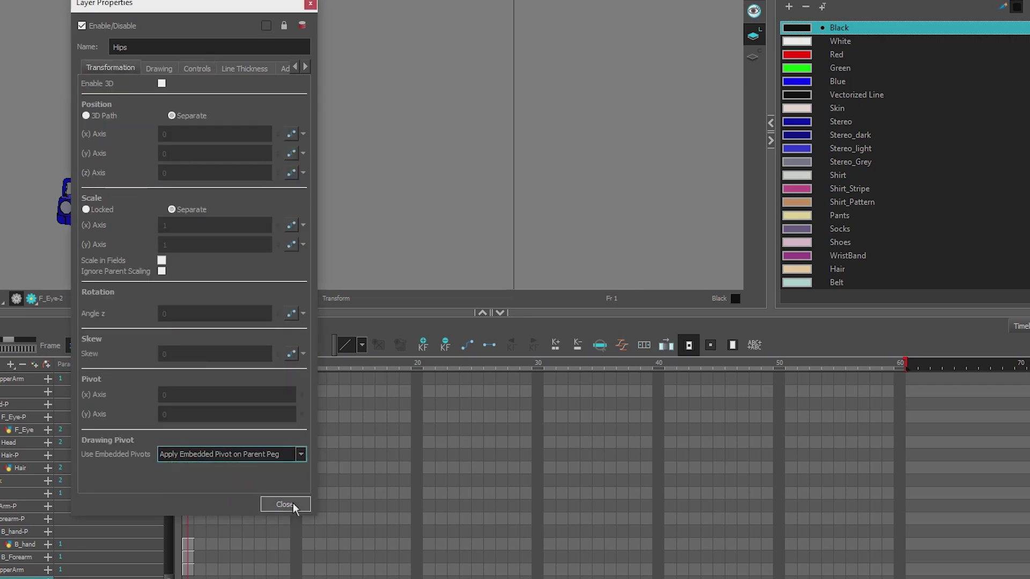
{"action": "left_click", "coordinate": [292, 504]}
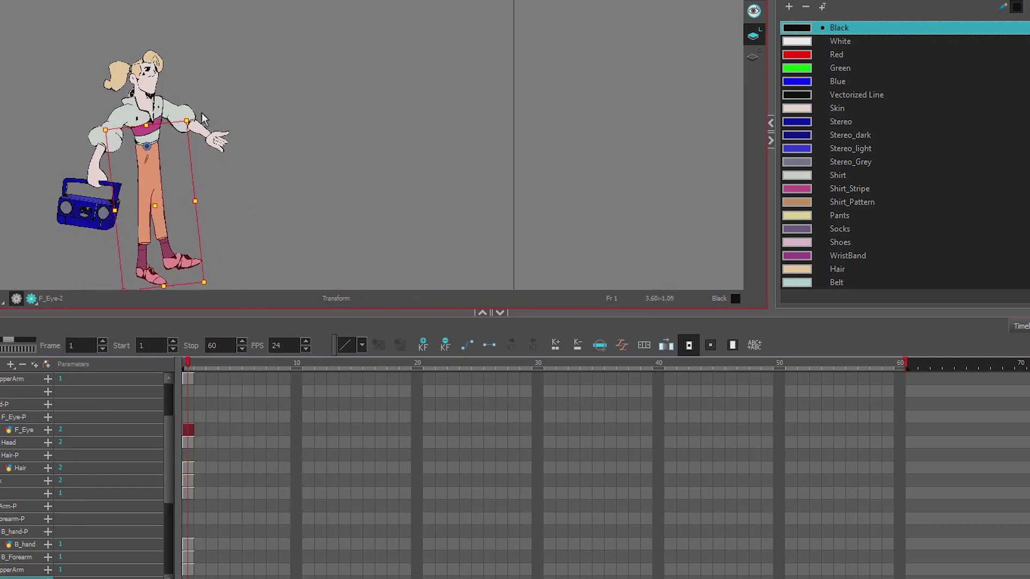
{"action": "key", "text": "alt+Tab"}
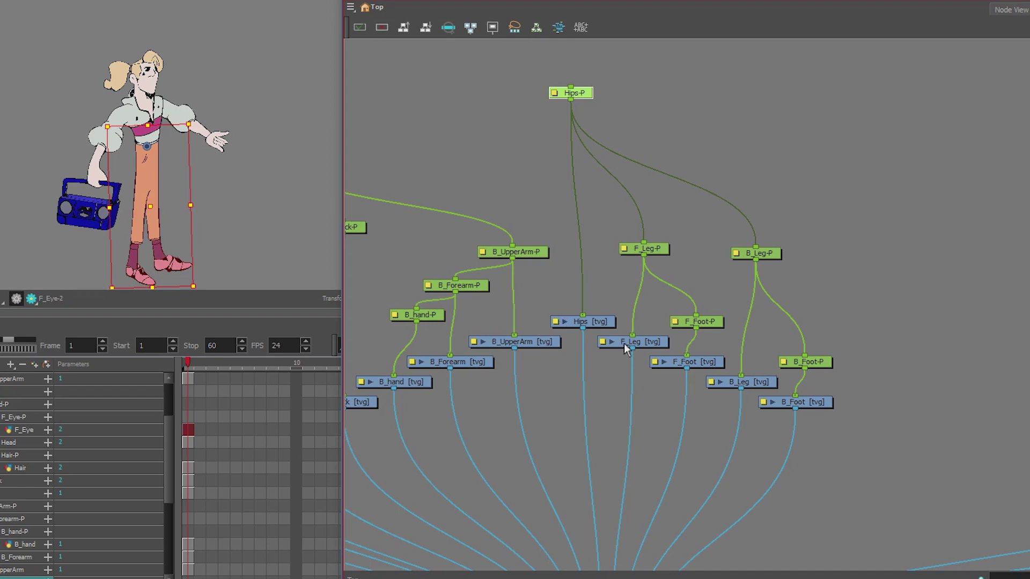
Step: View the F_Leg drawing's properties and close them unchanged
{"action": "double_click", "coordinate": [603, 344]}
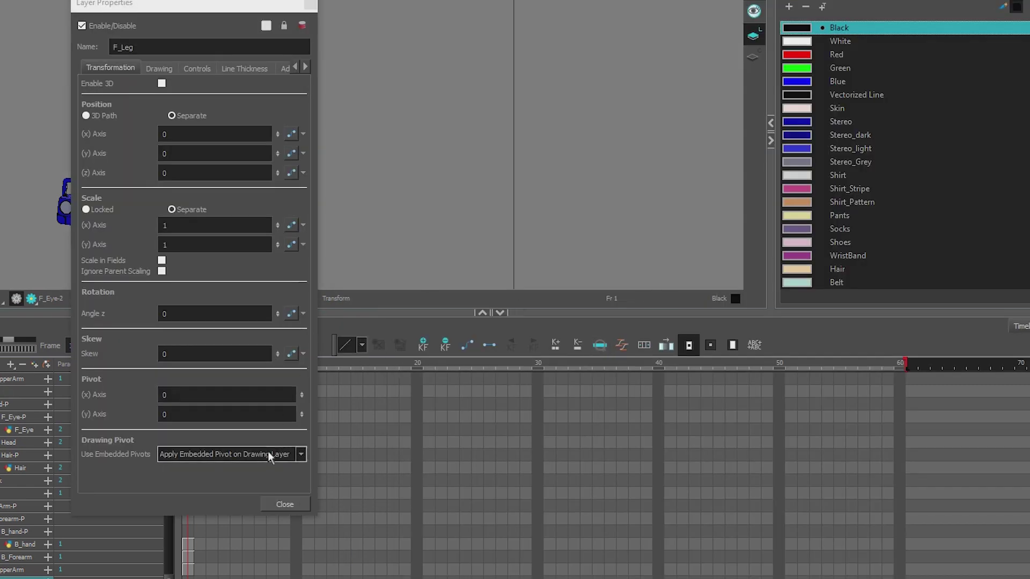
{"action": "left_click", "coordinate": [286, 504]}
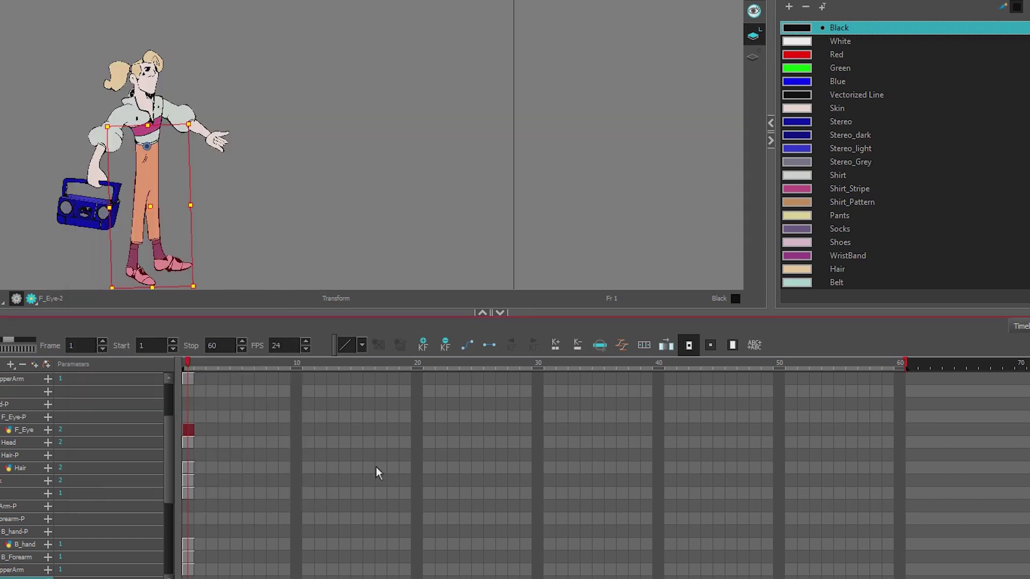
{"action": "key", "text": "alt+Tab"}
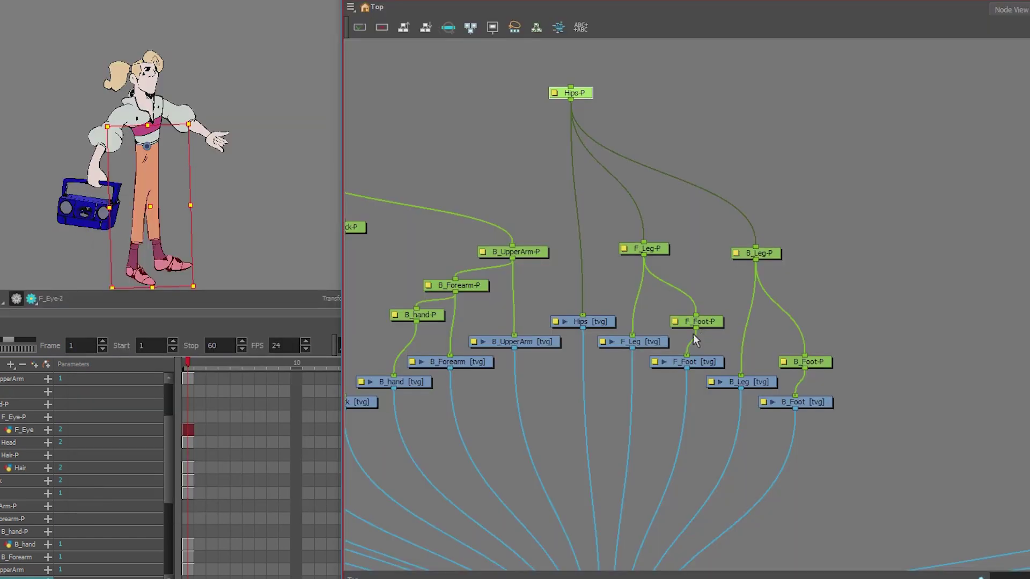
Step: Select the F_Leg, F_Foot, B_Leg and B_Foot drawing nodes together
{"action": "left_click", "coordinate": [656, 343]}
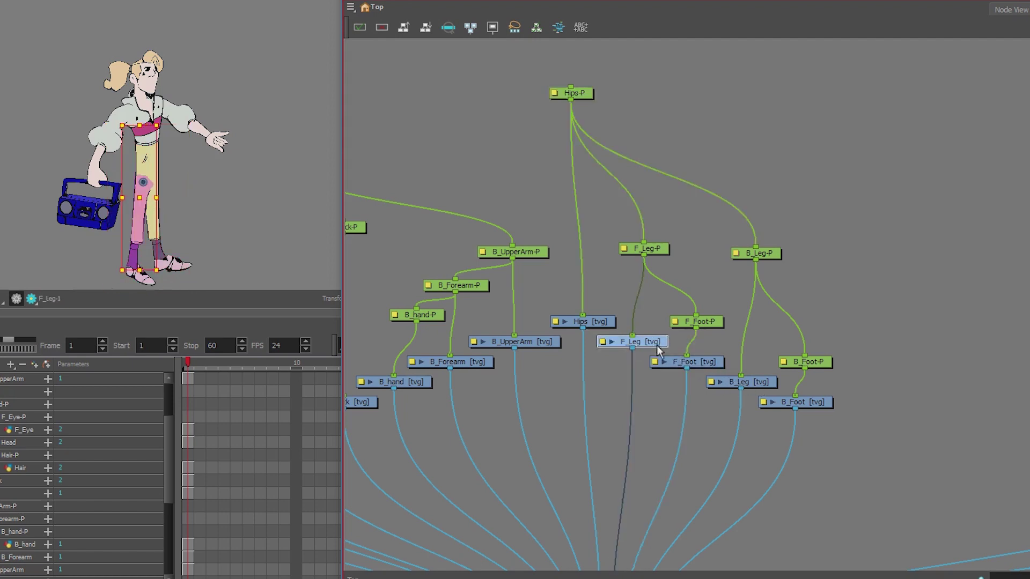
{"action": "left_click", "coordinate": [697, 362], "text": "ctrl"}
{"action": "left_click", "coordinate": [739, 384], "text": "ctrl"}
{"action": "left_click", "coordinate": [806, 404], "text": "ctrl"}
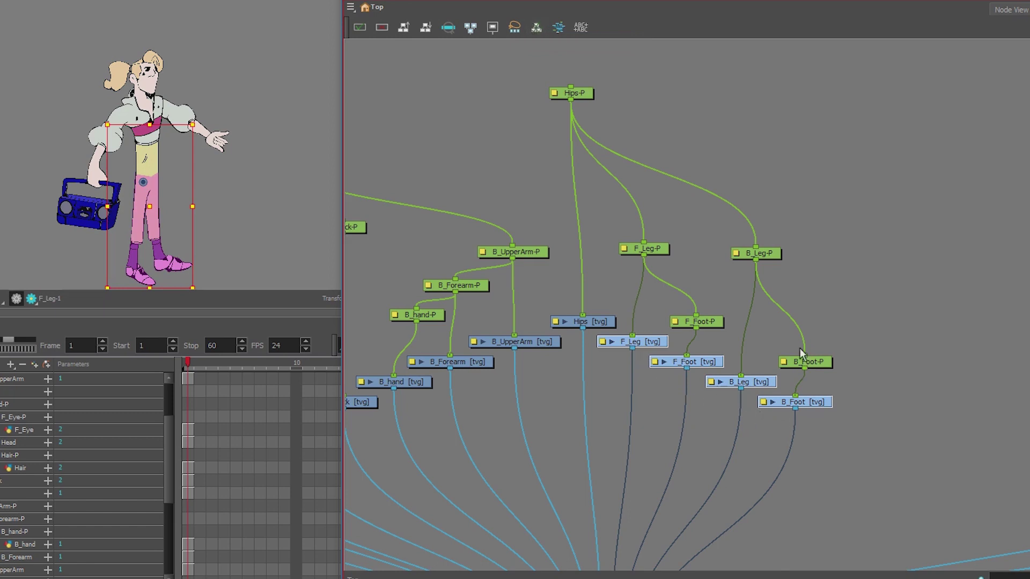
Step: In Set Properties for Many Layers, choose embedded pivots on Parent Peg and Animate Off
{"action": "left_click", "coordinate": [536, 27]}
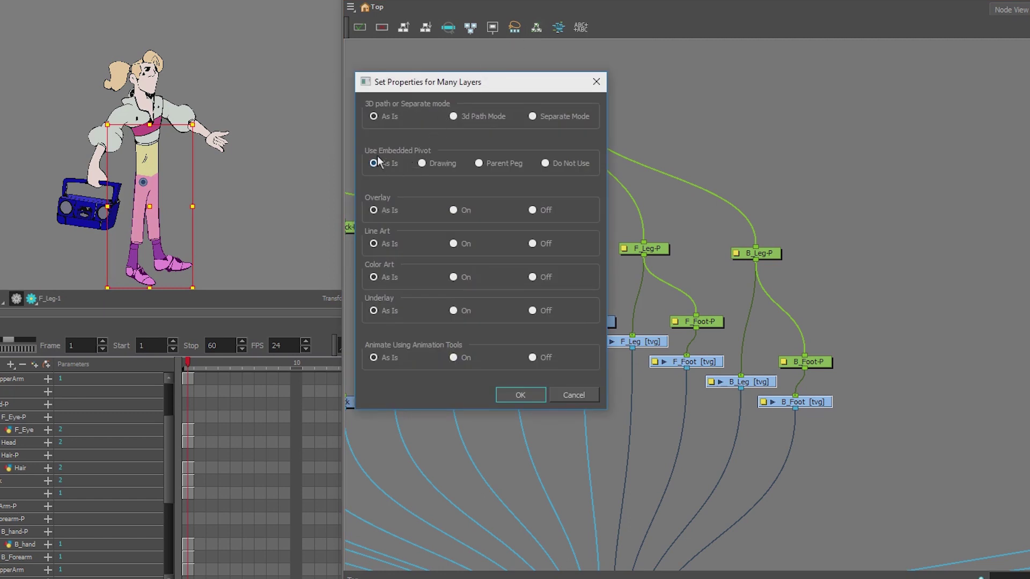
{"action": "left_click", "coordinate": [479, 164]}
{"action": "left_click", "coordinate": [533, 358]}
{"action": "left_click", "coordinate": [521, 393]}
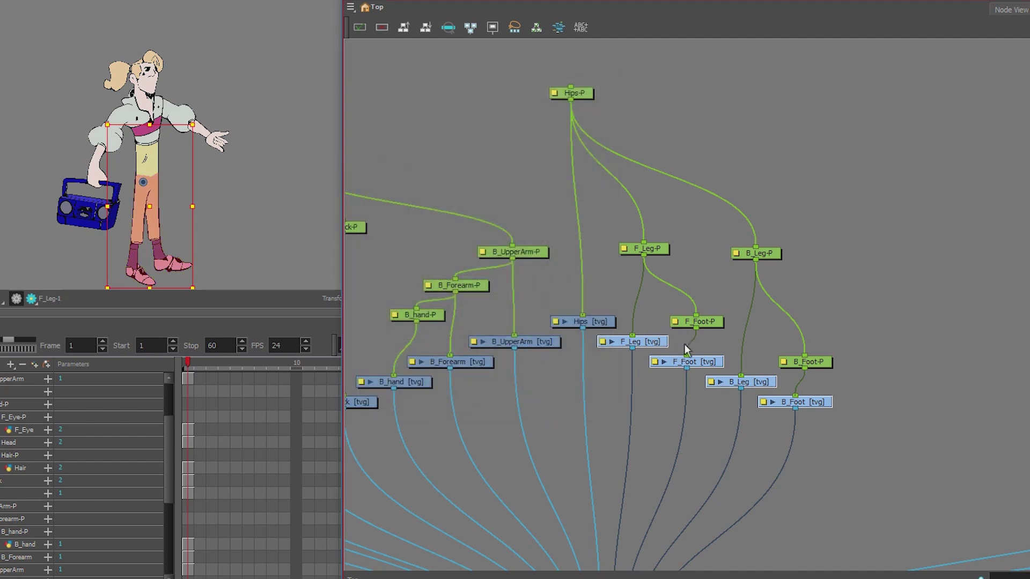
Step: Bring the head and arm nodes into view and nudge Hips-P slightly up and left
{"action": "left_click", "coordinate": [660, 250]}
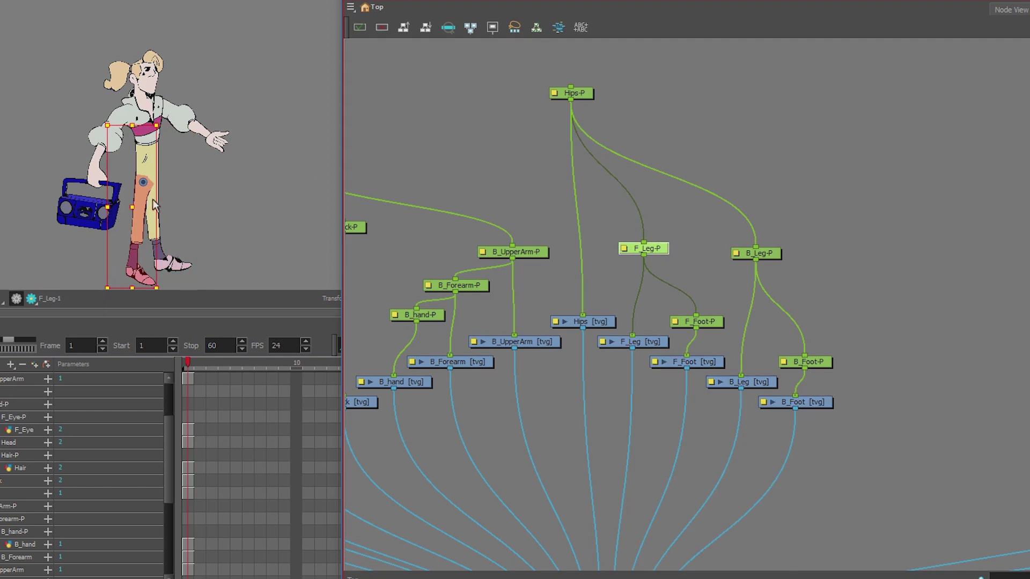
{"action": "left_click", "coordinate": [712, 324]}
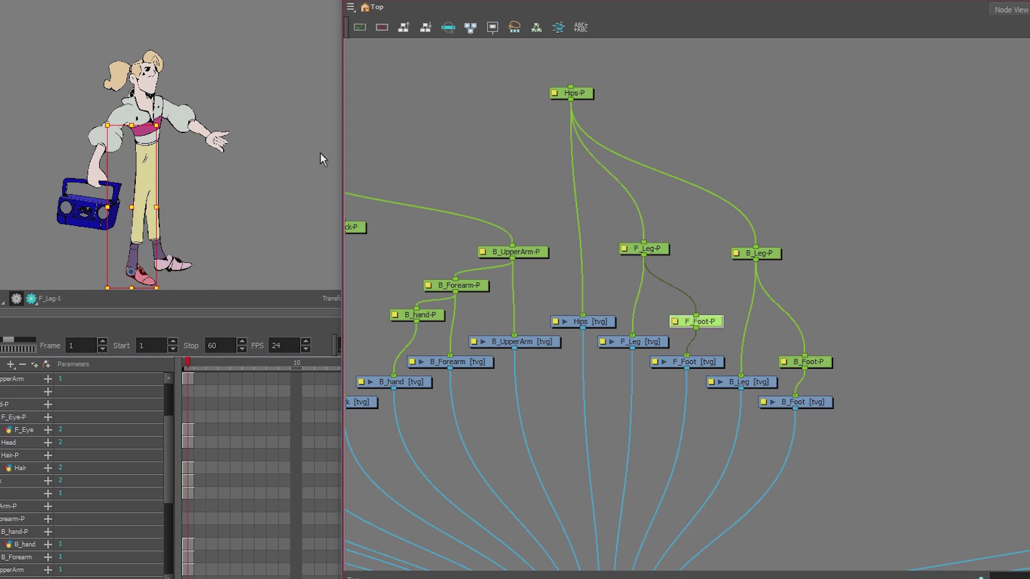
{"action": "scroll", "coordinate": [553, 163], "scroll_direction": "down", "scroll_amount": 5}
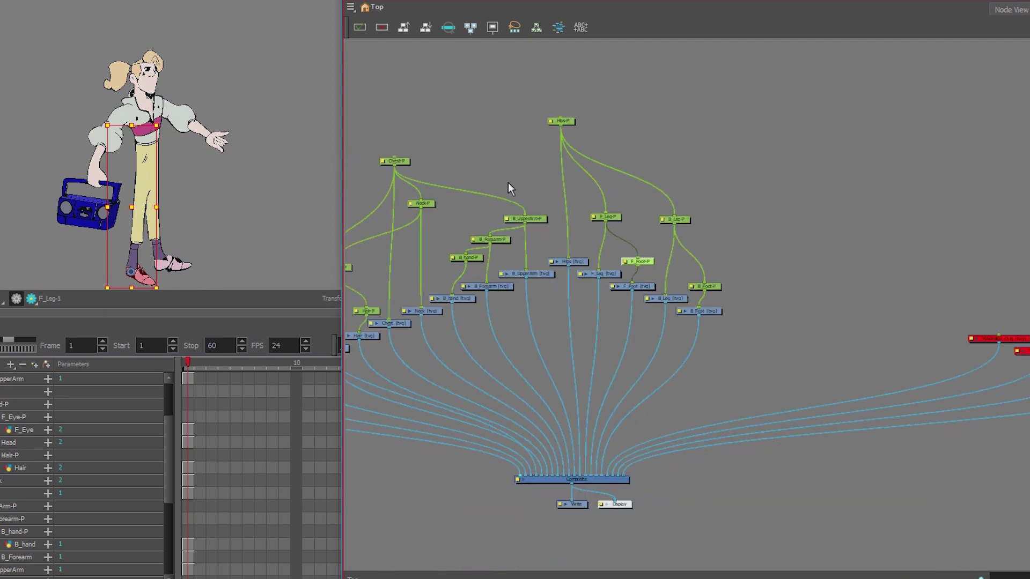
{"action": "left_click_drag", "start_coordinate": [496, 178], "coordinate": [653, 181]}
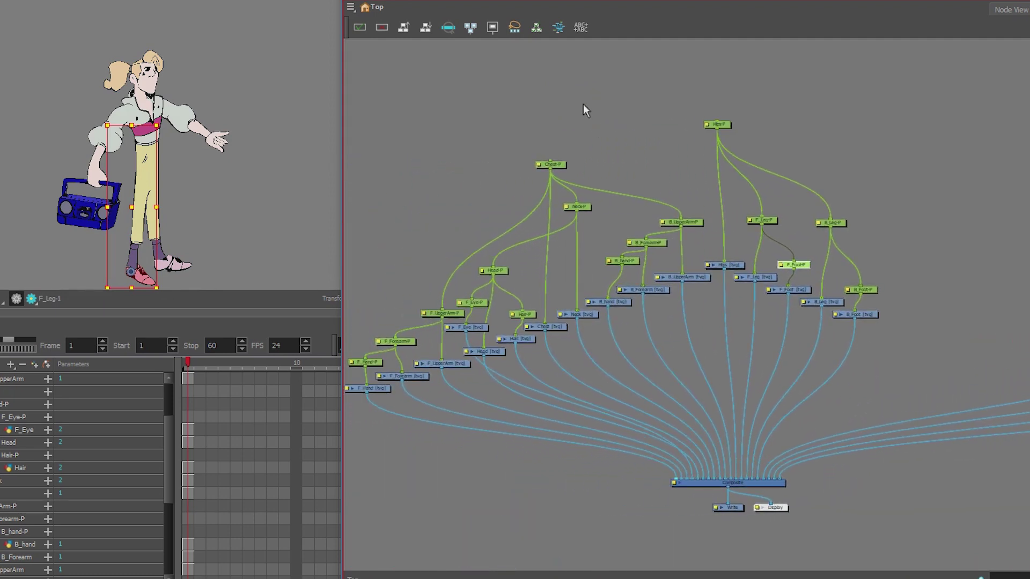
{"action": "left_click", "coordinate": [727, 126]}
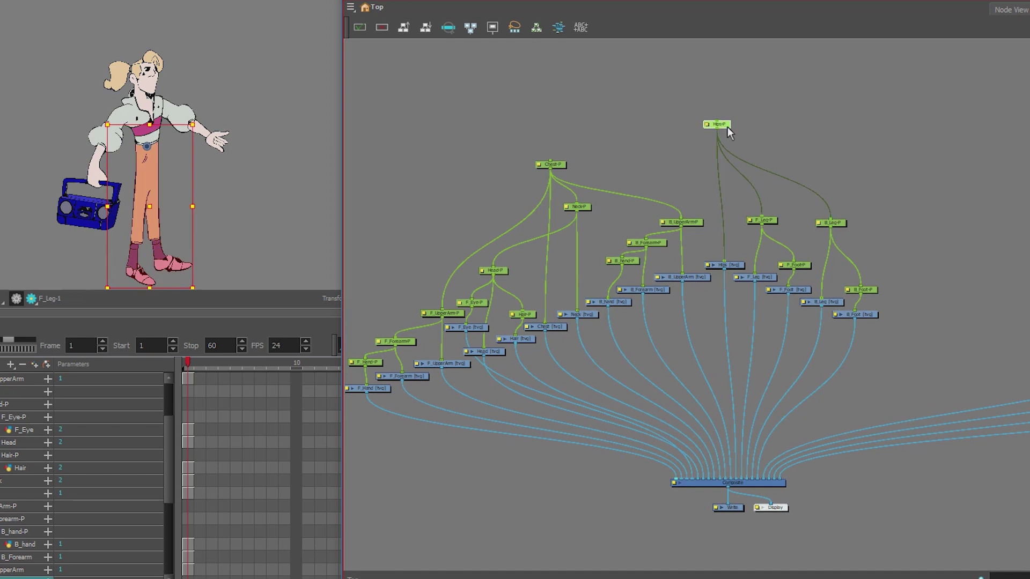
{"action": "left_click_drag", "start_coordinate": [727, 126], "coordinate": [719, 118]}
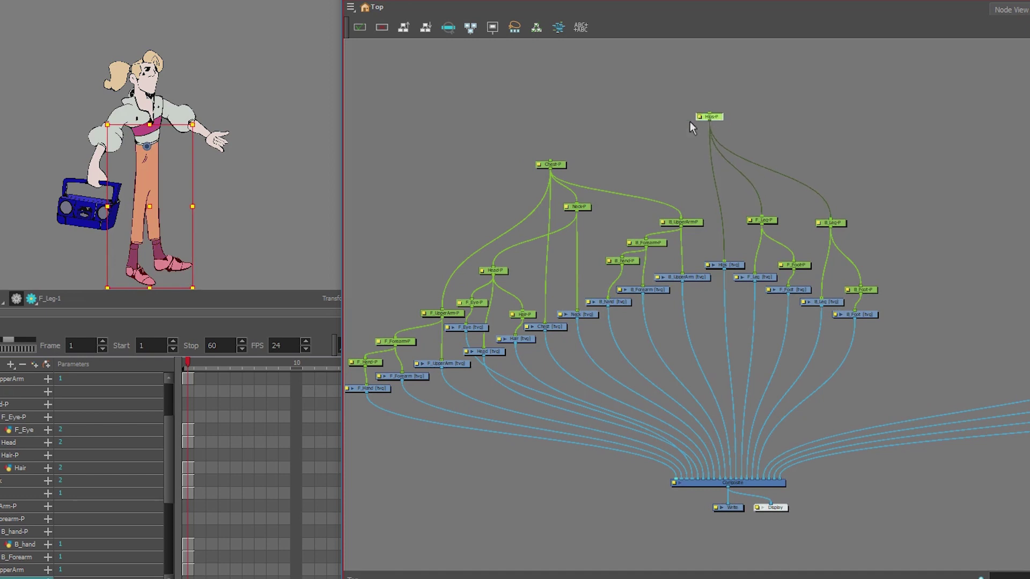
{"action": "scroll", "coordinate": [623, 149], "scroll_direction": "up", "scroll_amount": 2}
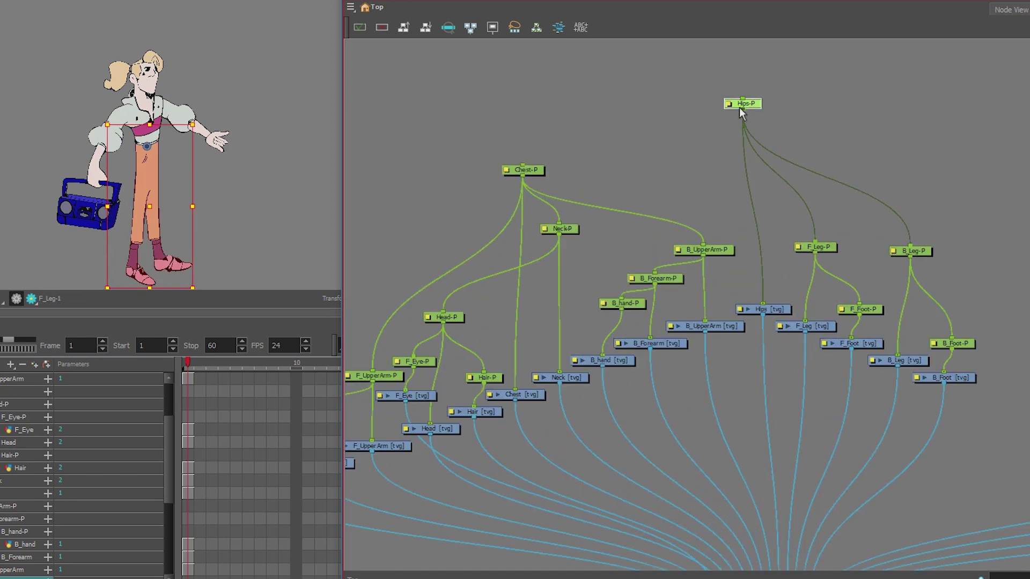
Step: Link Hips-P's output to Chest-P and undo an accidental rotation of the character
{"action": "left_click_drag", "start_coordinate": [730, 117], "coordinate": [522, 163]}
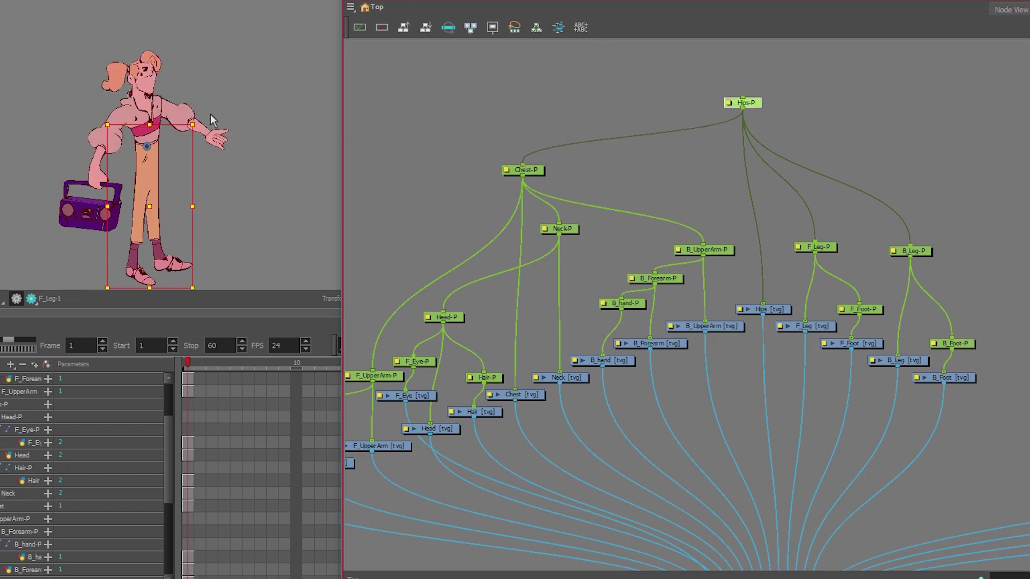
{"action": "left_click_drag", "start_coordinate": [207, 115], "coordinate": [201, 83]}
{"action": "key", "text": "ctrl+z"}
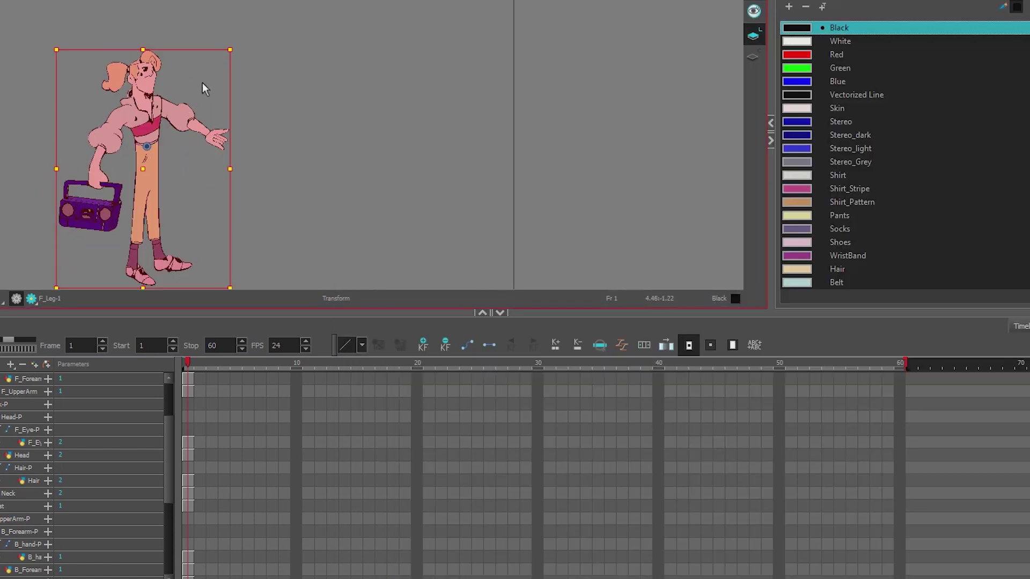
{"action": "key", "text": "alt+Tab"}
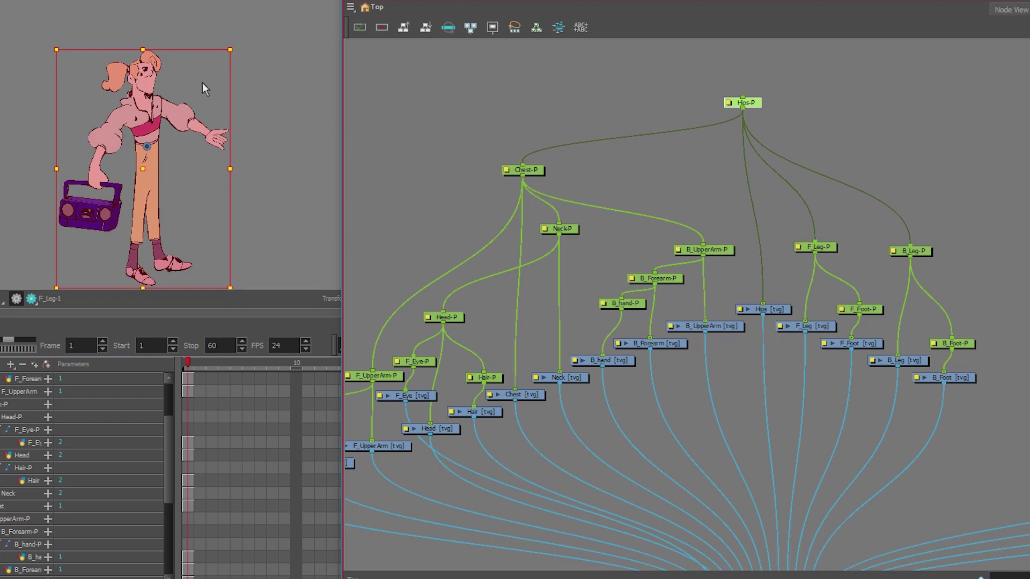
Step: Widen the Node View panel and box-select all the rig nodes
{"action": "left_click_drag", "start_coordinate": [753, 107], "coordinate": [743, 83]}
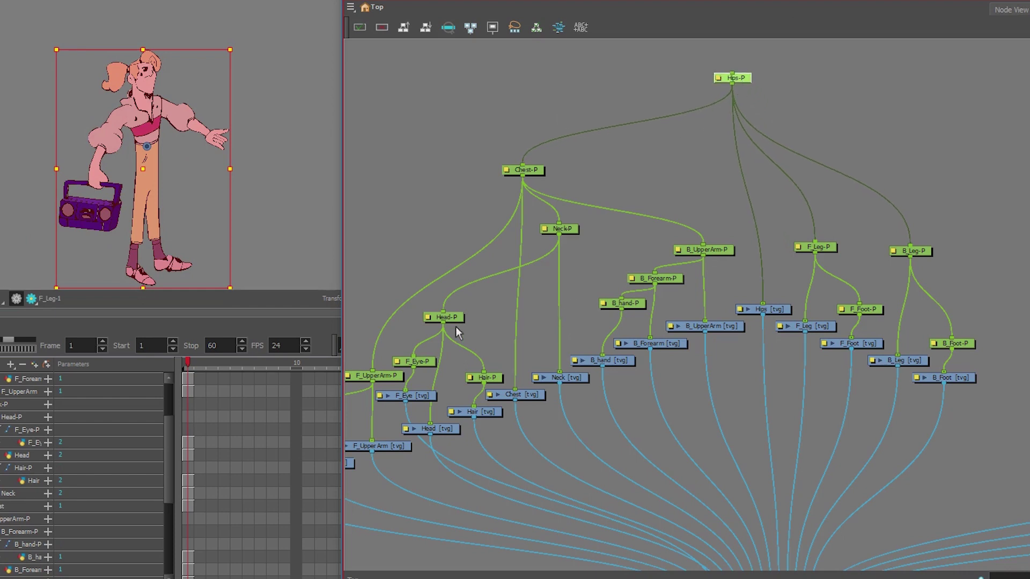
{"action": "left_click_drag", "start_coordinate": [344, 261], "coordinate": [166, 265]}
{"action": "scroll", "coordinate": [360, 280], "scroll_direction": "down", "scroll_amount": 2}
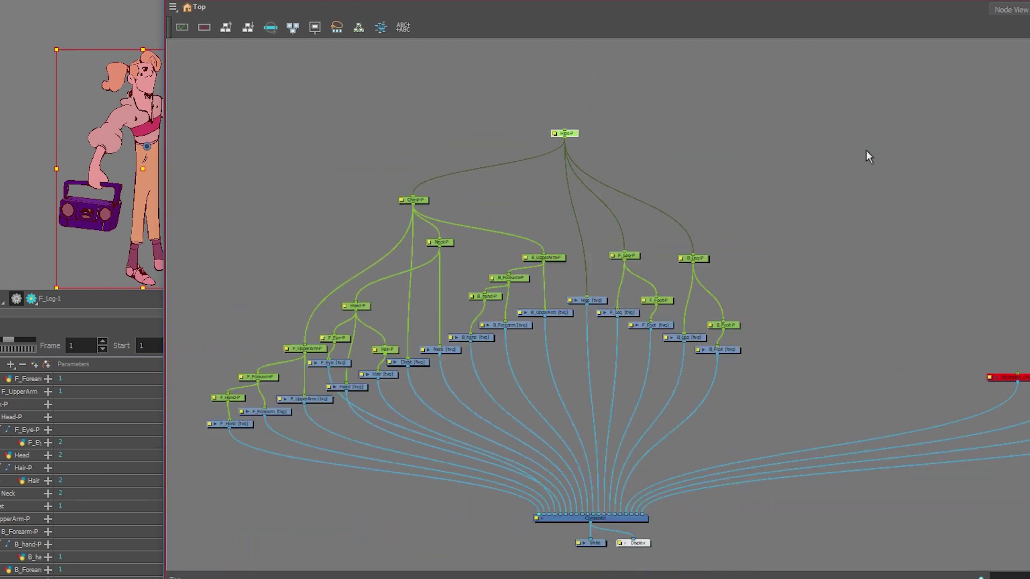
{"action": "left_click_drag", "start_coordinate": [824, 89], "coordinate": [590, 431]}
{"action": "left_click_drag", "start_coordinate": [229, 536], "coordinate": [173, 533]}
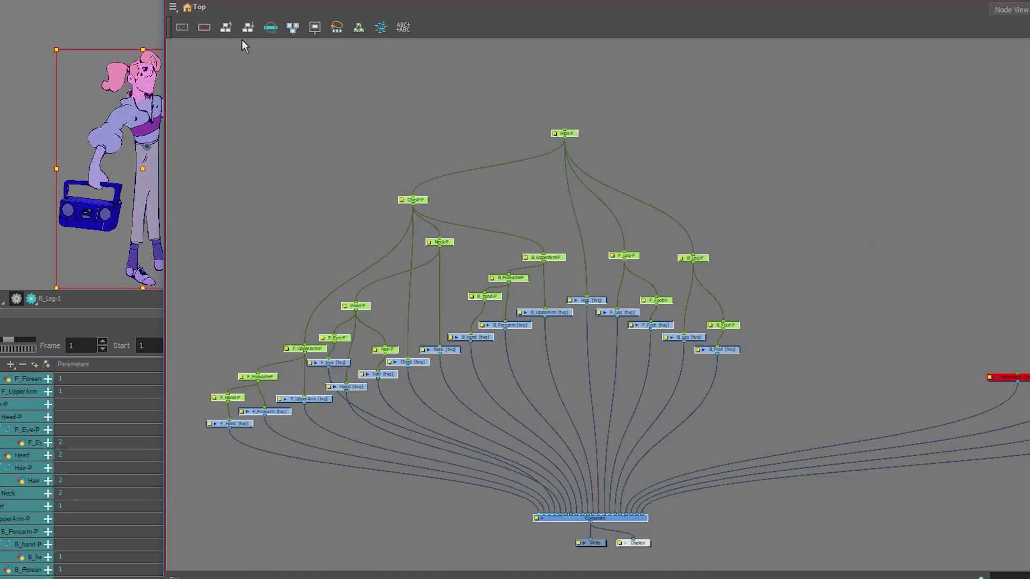
{"action": "left_click_drag", "start_coordinate": [797, 97], "coordinate": [469, 421]}
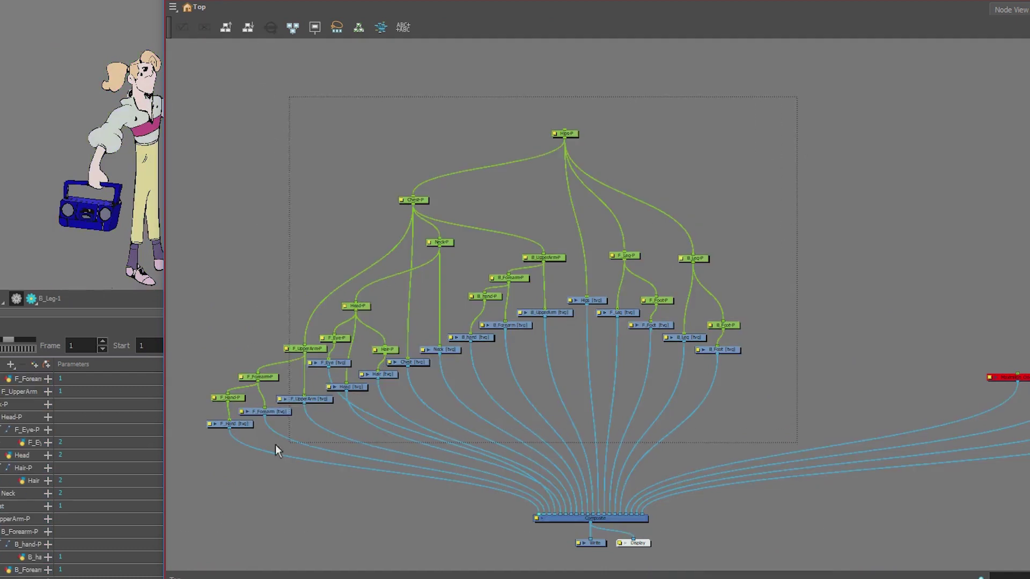
{"action": "left_click_drag", "start_coordinate": [259, 445], "coordinate": [208, 444]}
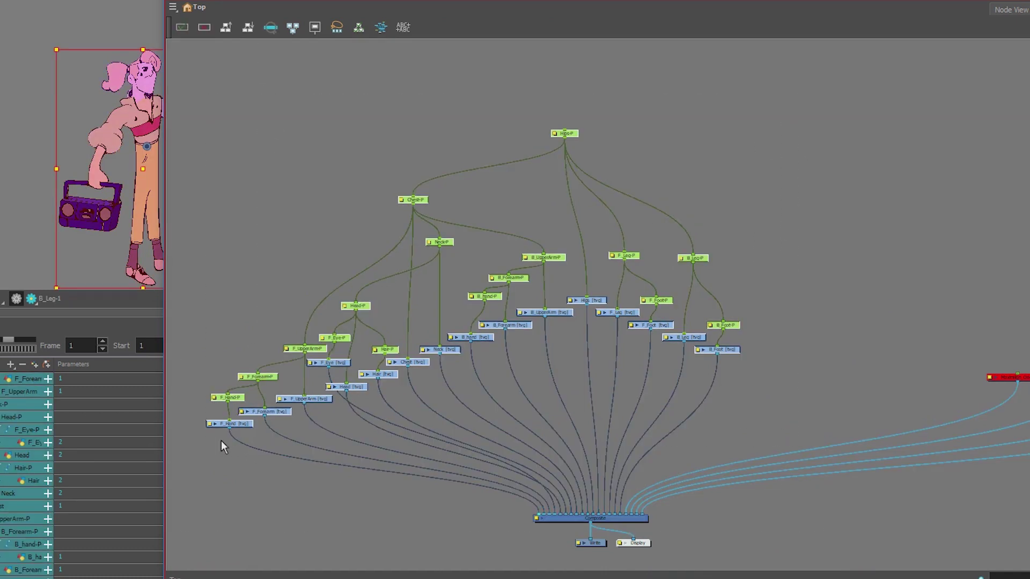
Step: Run Order Network to rearrange the selected nodes into a tidy tree
{"action": "left_click", "coordinate": [232, 28]}
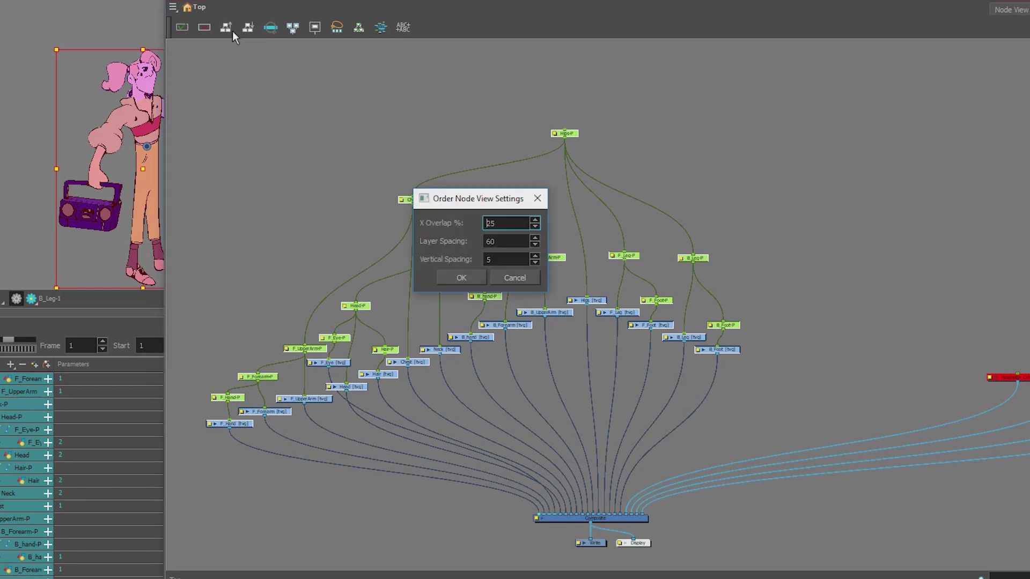
{"action": "left_click", "coordinate": [468, 279]}
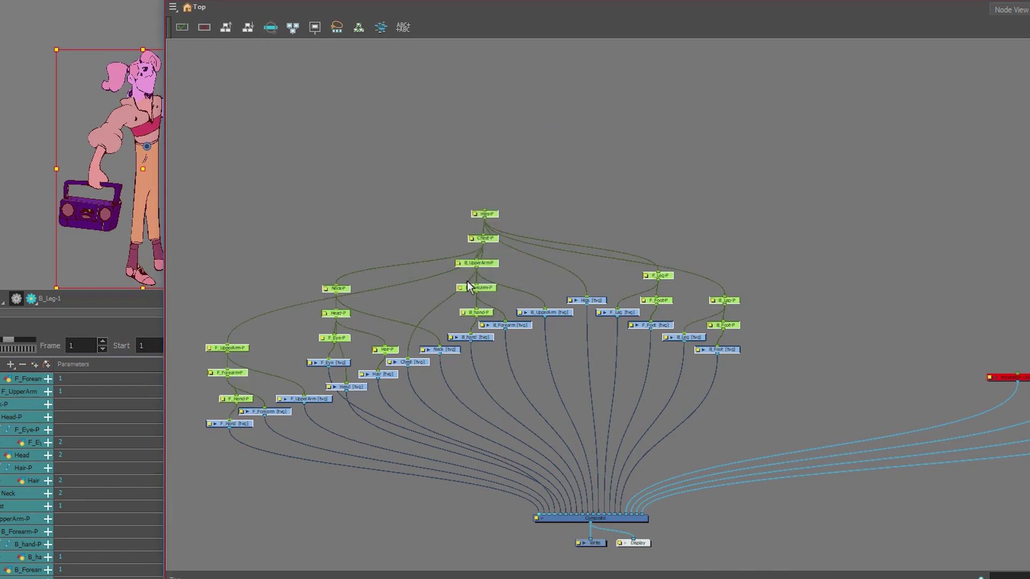
{"action": "scroll", "coordinate": [474, 253], "scroll_direction": "up", "scroll_amount": 3}
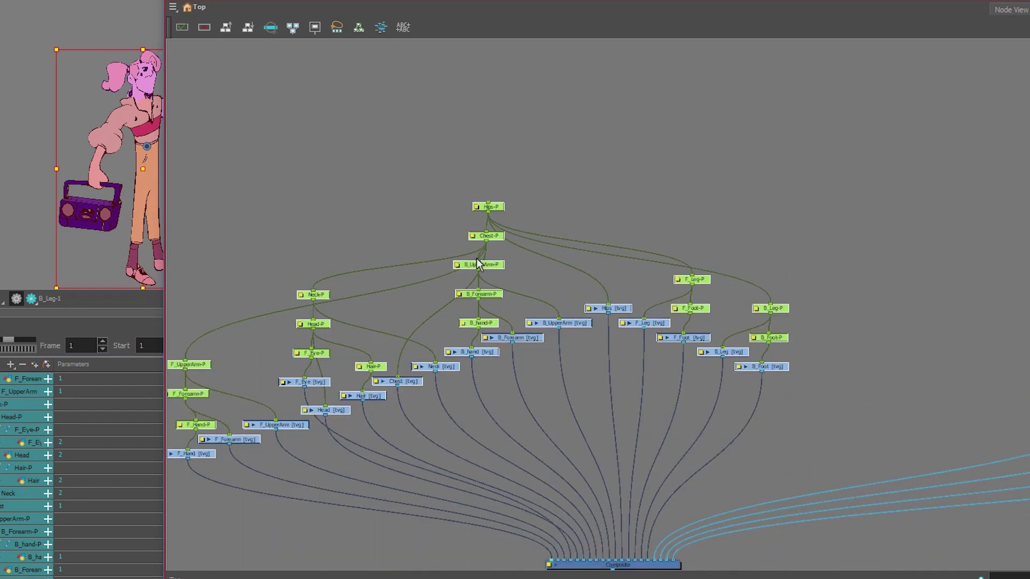
Step: Raise Hips-P to the top of the tree and lift Chest-P up and left
{"action": "left_click", "coordinate": [552, 173]}
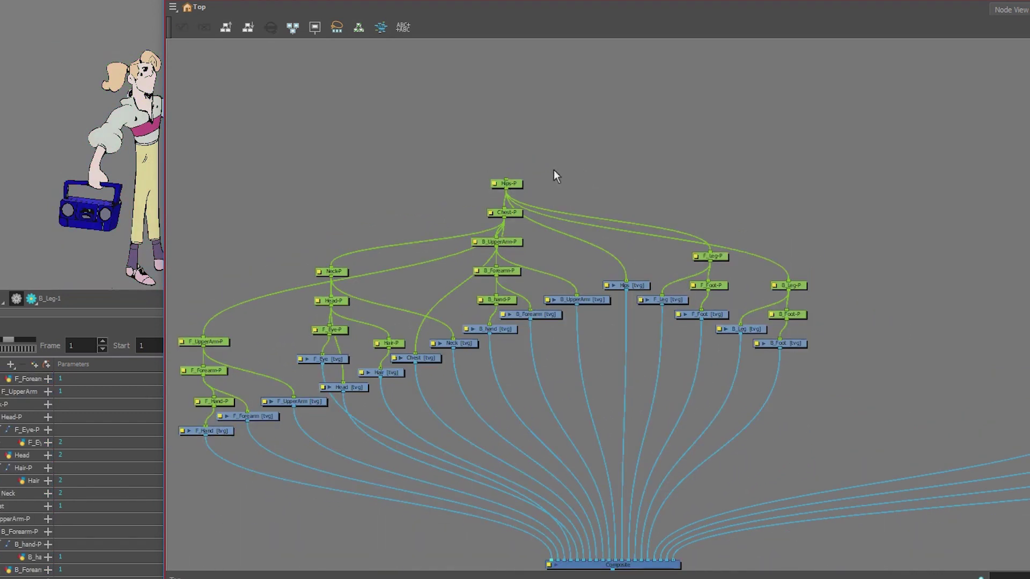
{"action": "left_click_drag", "start_coordinate": [516, 184], "coordinate": [627, 92]}
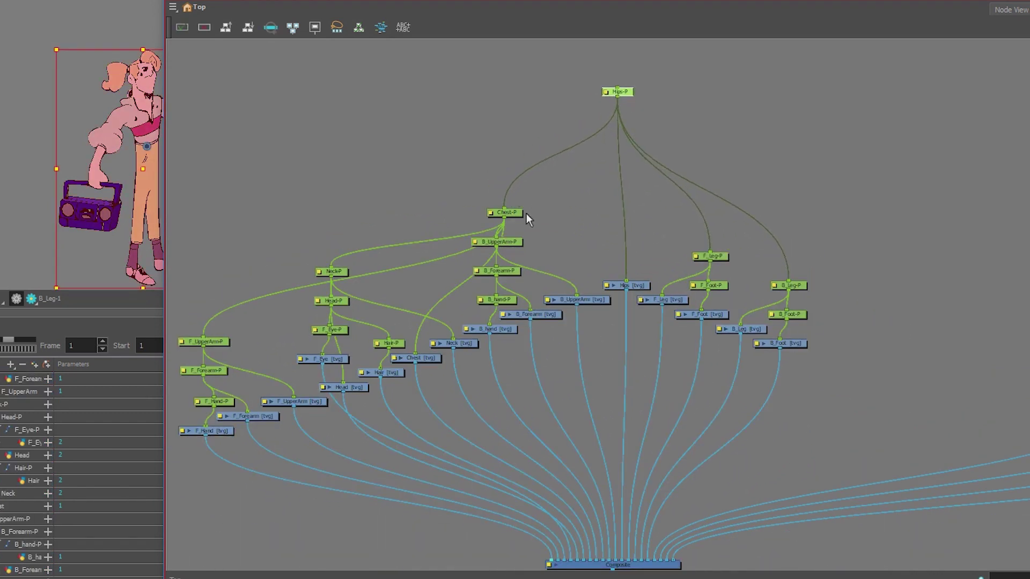
{"action": "left_click_drag", "start_coordinate": [519, 214], "coordinate": [488, 166]}
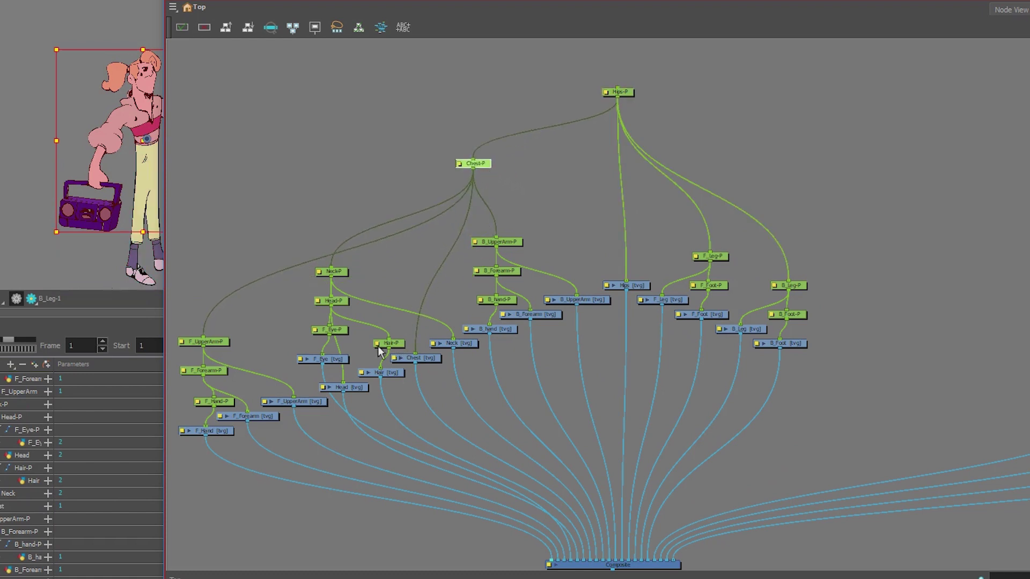
Step: Align F_Eye-P over its F_Eye drawing and bring Hair-P into line with them
{"action": "left_click_drag", "start_coordinate": [341, 331], "coordinate": [314, 326]}
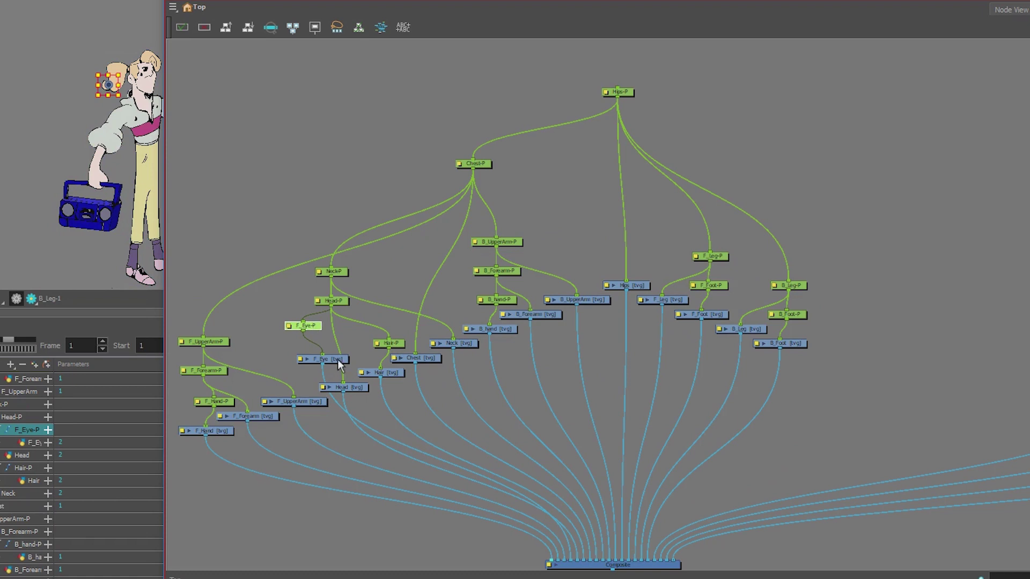
{"action": "left_click_drag", "start_coordinate": [339, 365], "coordinate": [323, 368]}
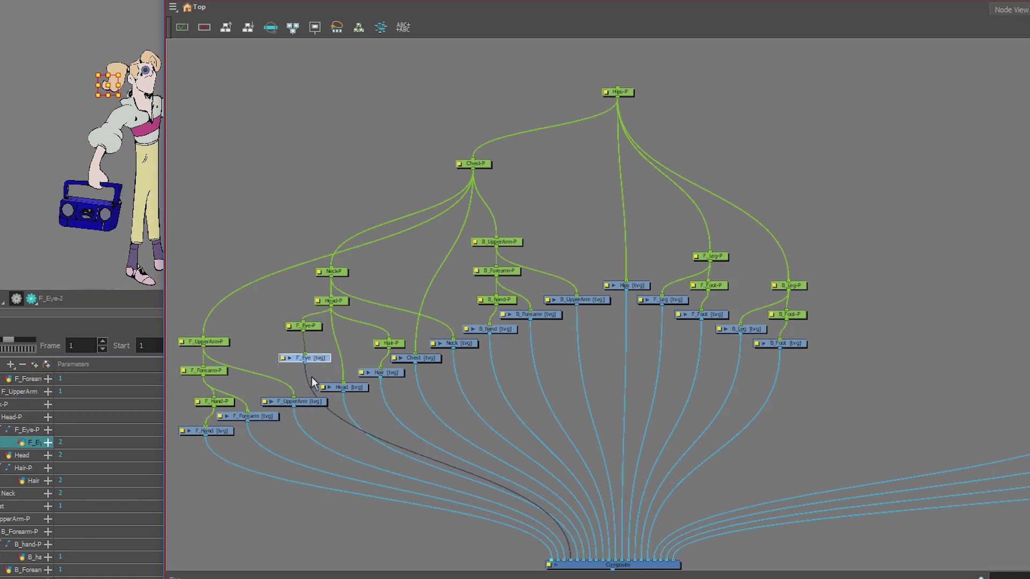
{"action": "left_click_drag", "start_coordinate": [315, 361], "coordinate": [314, 370]}
{"action": "left_click_drag", "start_coordinate": [316, 327], "coordinate": [313, 336]}
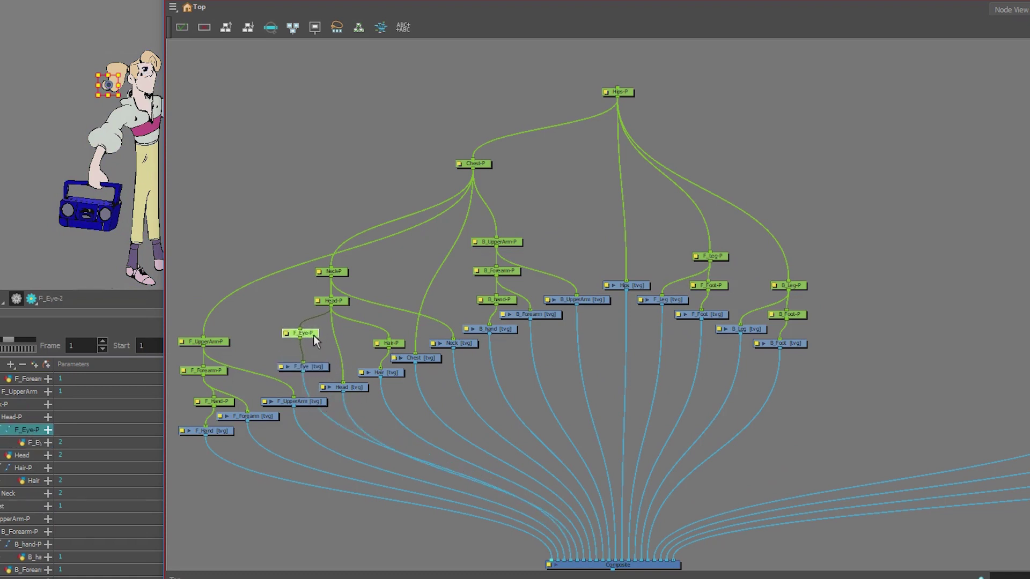
{"action": "left_click_drag", "start_coordinate": [402, 343], "coordinate": [390, 337]}
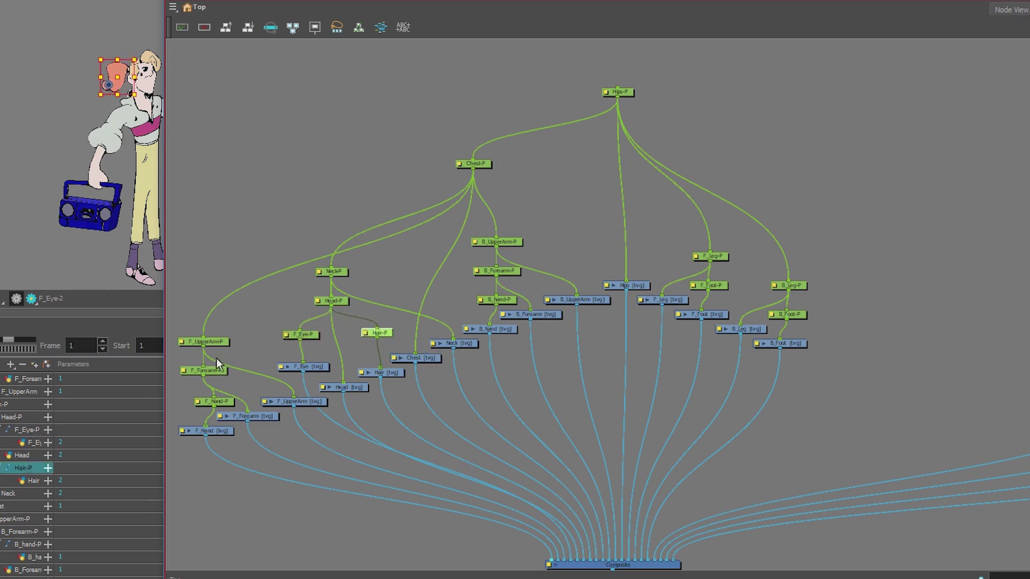
Step: Line up F_Hand-P and F_Forearm-P, and shift F_Foot-P and B_Foot-P slightly right
{"action": "left_click_drag", "start_coordinate": [227, 403], "coordinate": [205, 406]}
{"action": "left_click_drag", "start_coordinate": [214, 371], "coordinate": [212, 374]}
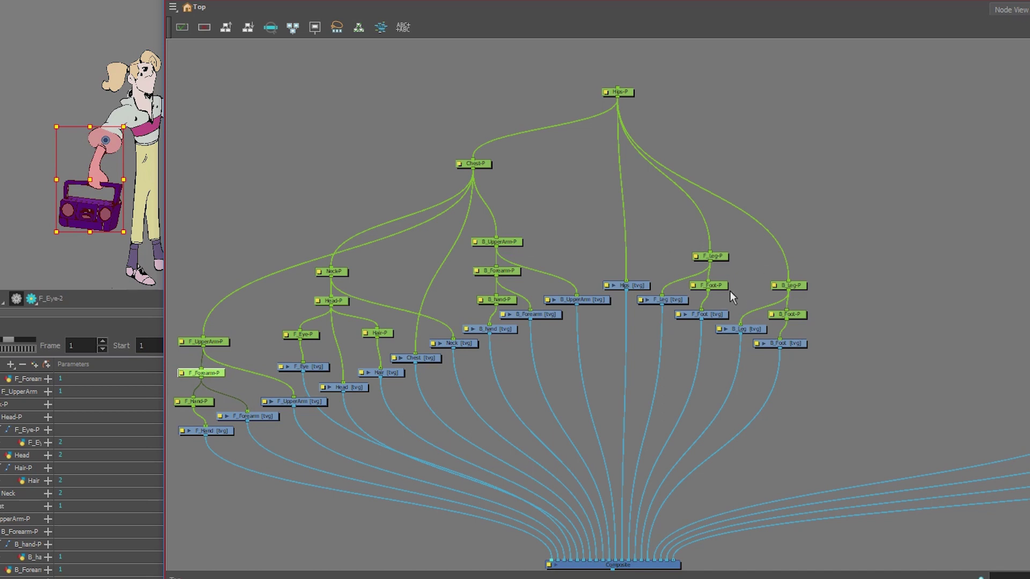
{"action": "left_click_drag", "start_coordinate": [725, 290], "coordinate": [732, 289]}
{"action": "left_click_drag", "start_coordinate": [805, 312], "coordinate": [811, 315]}
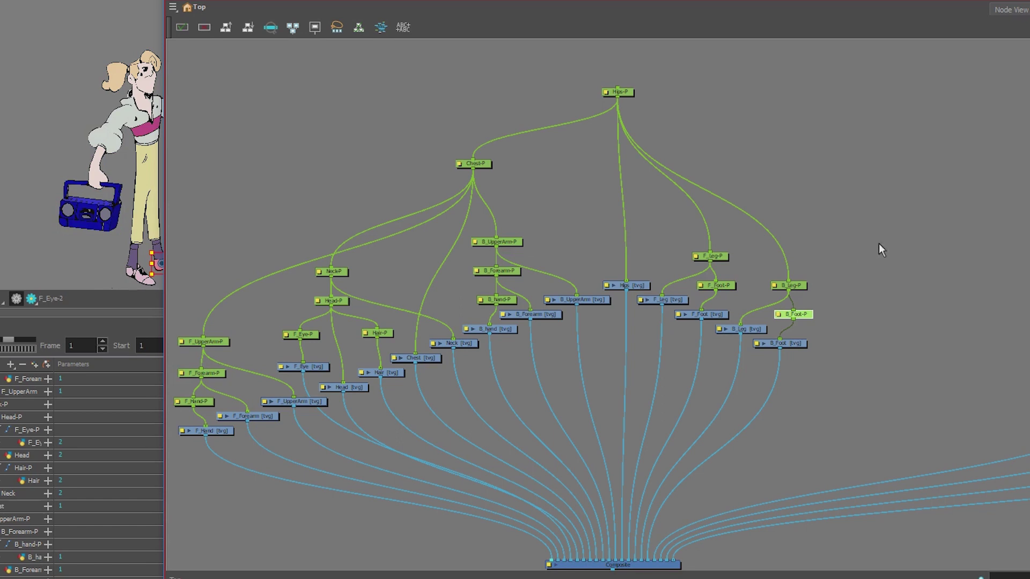
Step: Select the back and front leg branches and shift them up and to the right
{"action": "left_click_drag", "start_coordinate": [873, 244], "coordinate": [863, 263]}
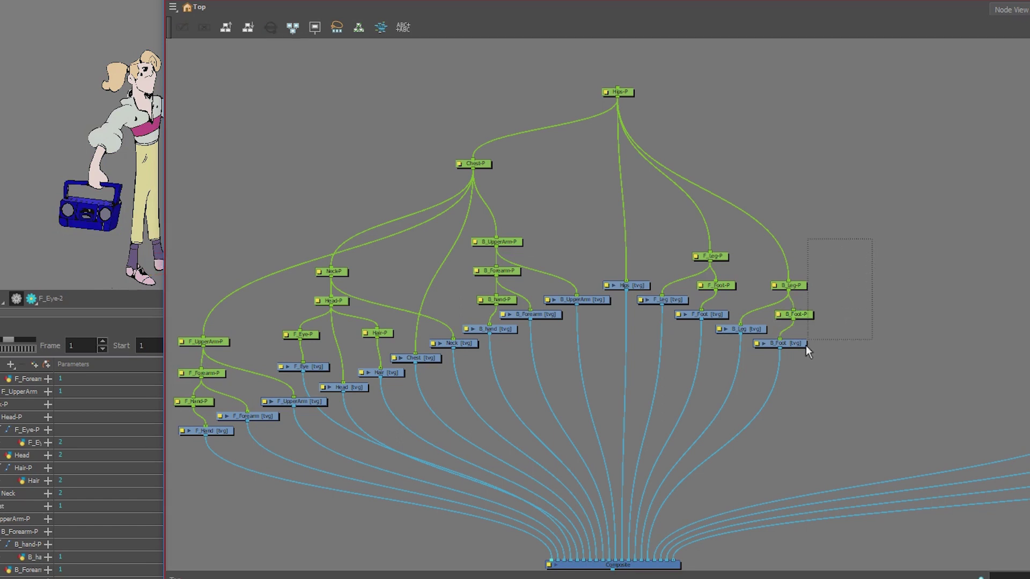
{"action": "left_click_drag", "start_coordinate": [789, 369], "coordinate": [788, 371]}
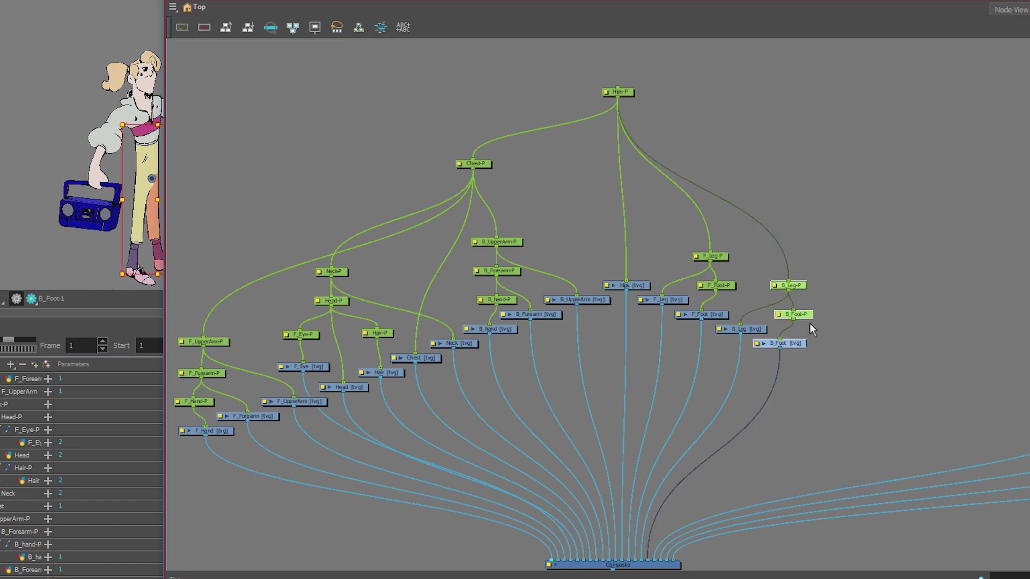
{"action": "left_click_drag", "start_coordinate": [806, 315], "coordinate": [829, 300]}
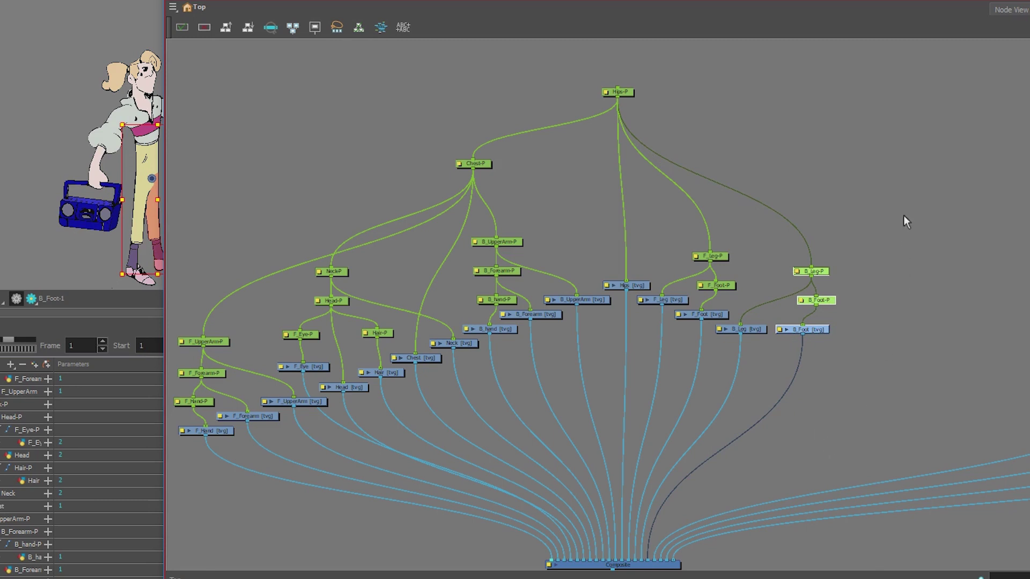
{"action": "left_click_drag", "start_coordinate": [903, 212], "coordinate": [848, 311]}
{"action": "left_click_drag", "start_coordinate": [738, 371], "coordinate": [738, 368]}
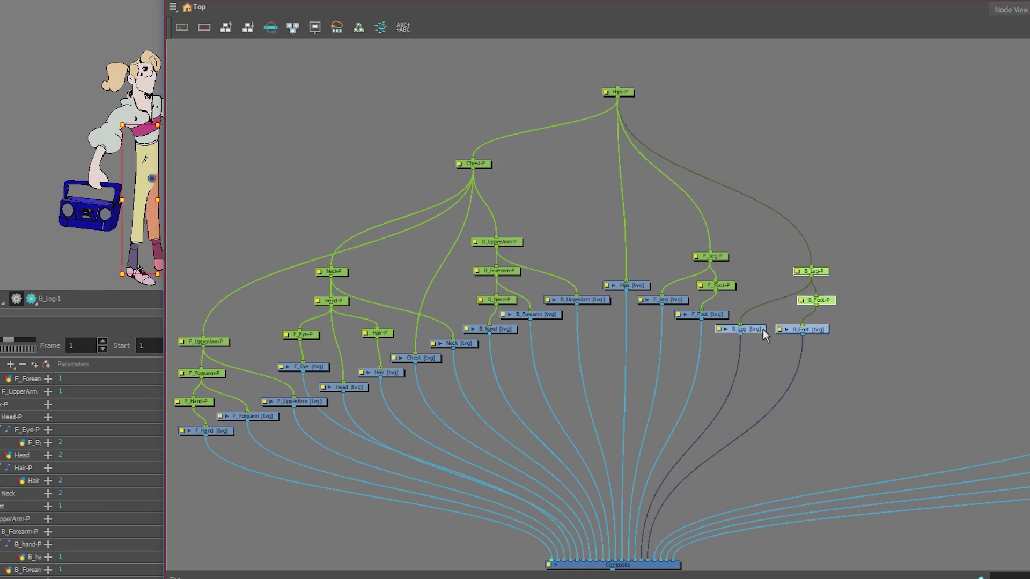
{"action": "left_click_drag", "start_coordinate": [763, 329], "coordinate": [791, 320]}
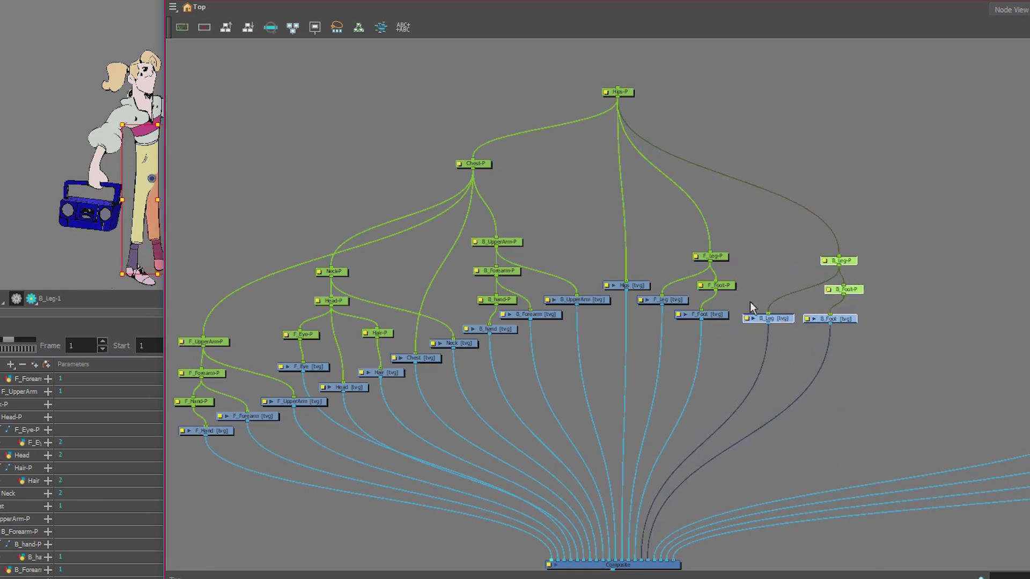
{"action": "left_click", "coordinate": [913, 234]}
{"action": "left_click_drag", "start_coordinate": [908, 196], "coordinate": [704, 362]}
{"action": "left_click_drag", "start_coordinate": [730, 318], "coordinate": [757, 306]}
Step: Line up the B_Foot, B_Leg, F_Foot, F_Leg, Hips and B_UpperArm drawing nodes in one row
{"action": "left_click", "coordinate": [870, 306]}
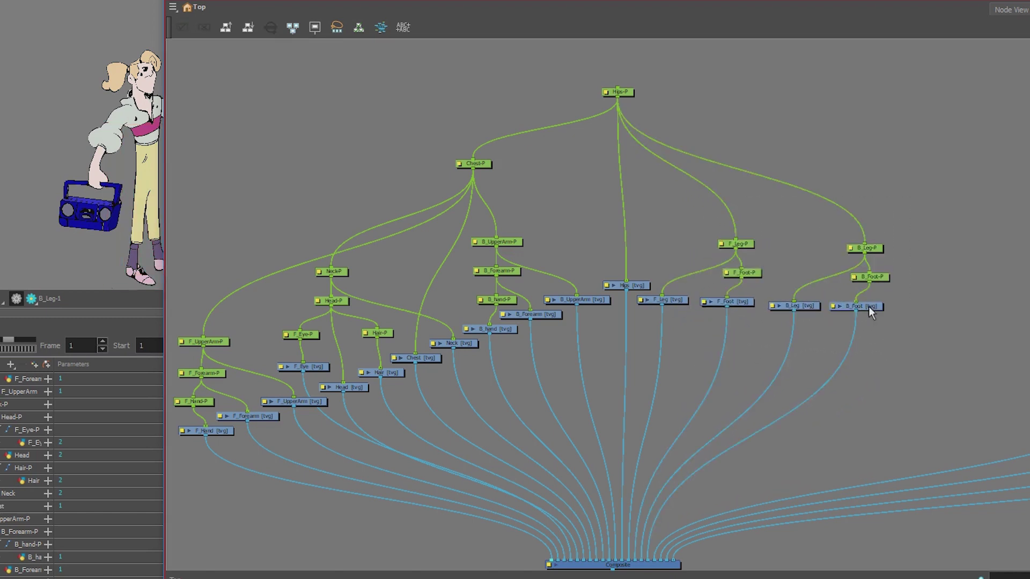
{"action": "left_click_drag", "start_coordinate": [867, 307], "coordinate": [813, 303]}
{"action": "left_click_drag", "start_coordinate": [738, 301], "coordinate": [739, 303]}
{"action": "left_click_drag", "start_coordinate": [677, 301], "coordinate": [738, 307]}
{"action": "left_click", "coordinate": [889, 317]}
{"action": "left_click_drag", "start_coordinate": [646, 290], "coordinate": [669, 299]}
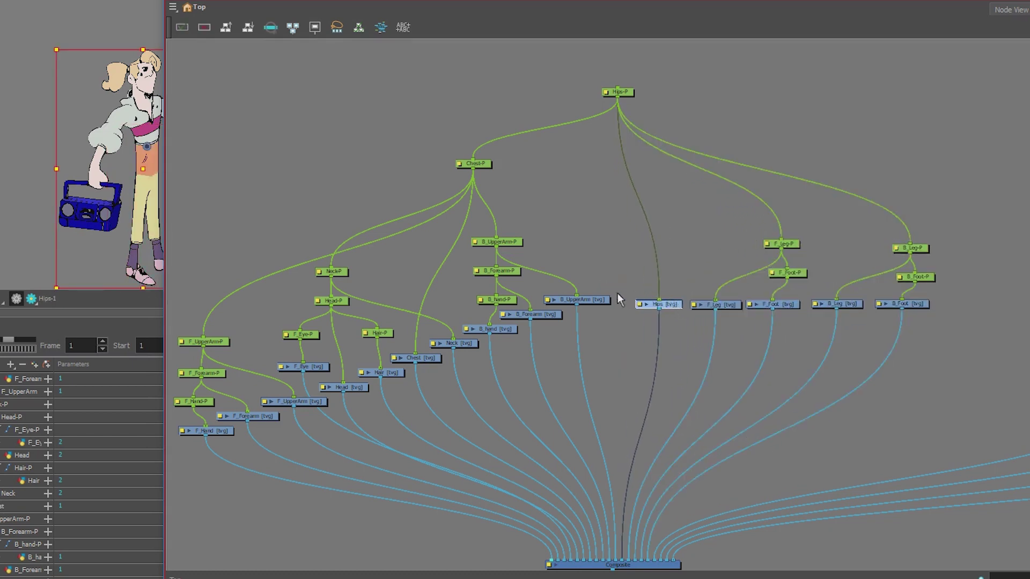
{"action": "left_click_drag", "start_coordinate": [598, 300], "coordinate": [613, 305]}
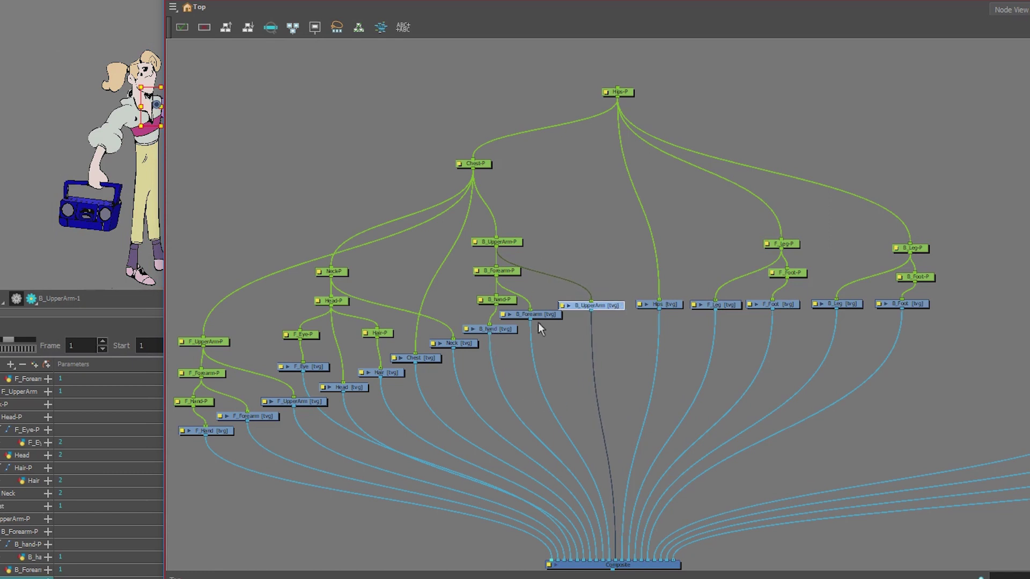
Step: Raise B_Leg-P and F_Leg-P up-left and tuck B_Foot-P under B_Leg-P
{"action": "left_click_drag", "start_coordinate": [925, 249], "coordinate": [893, 237]}
{"action": "left_click", "coordinate": [794, 246]}
{"action": "left_click_drag", "start_coordinate": [793, 246], "coordinate": [781, 239]}
{"action": "left_click_drag", "start_coordinate": [921, 278], "coordinate": [914, 272]}
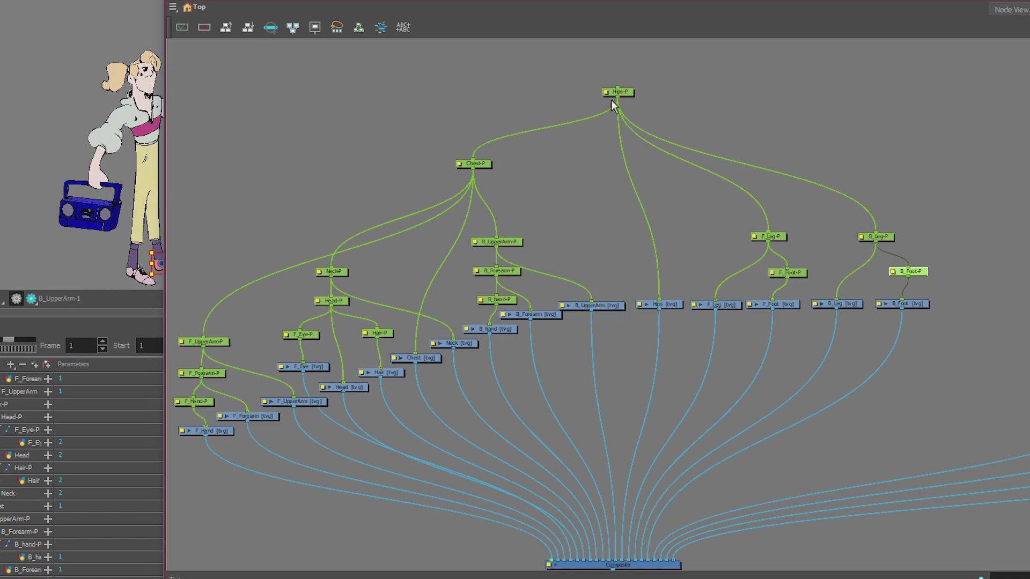
Step: Stack Hips-P, Chest-P and the back arm pegs in a column and push the leg branches further right
{"action": "left_click_drag", "start_coordinate": [622, 95], "coordinate": [616, 76]}
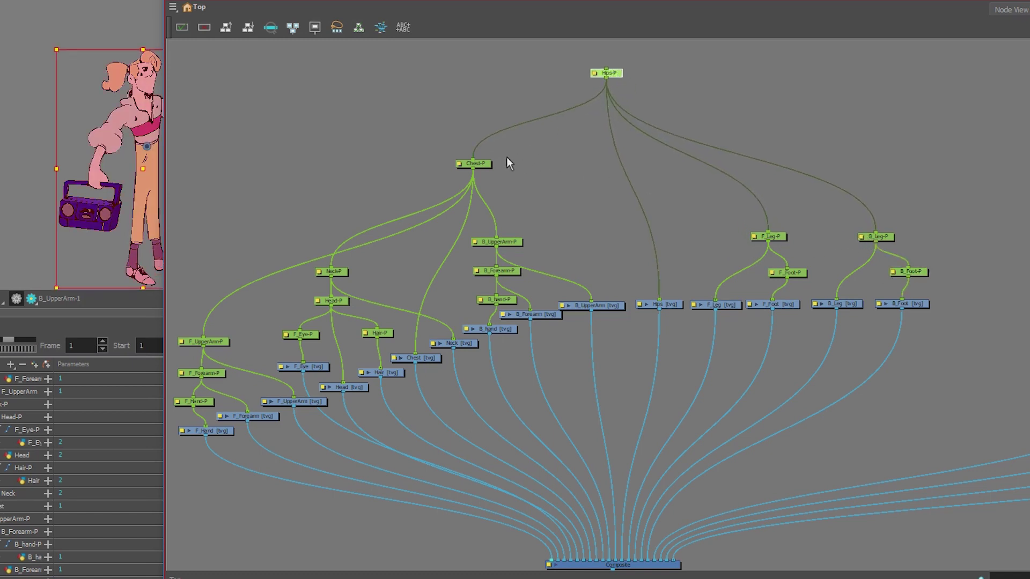
{"action": "left_click_drag", "start_coordinate": [488, 164], "coordinate": [503, 150]}
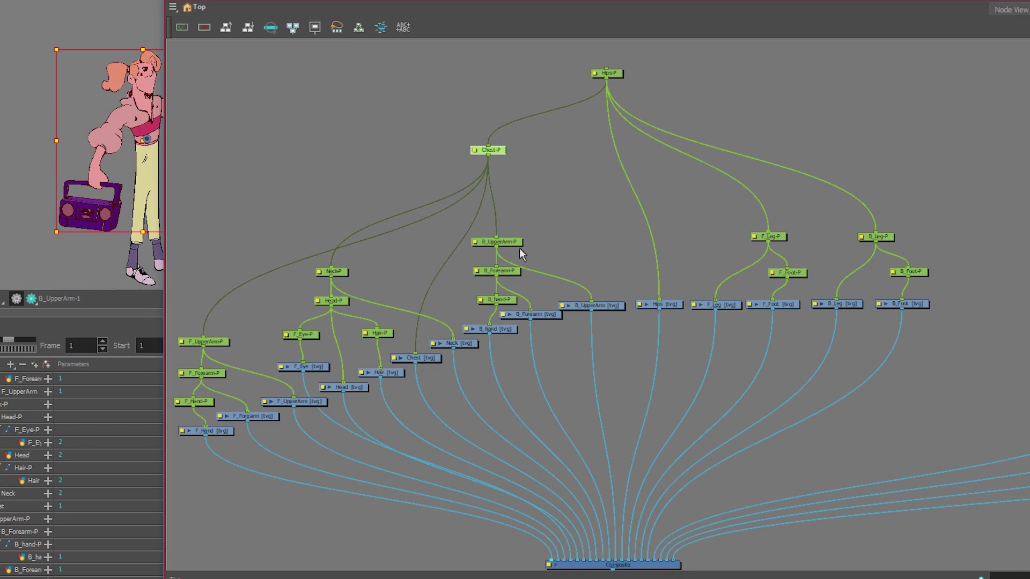
{"action": "left_click_drag", "start_coordinate": [521, 245], "coordinate": [561, 197]}
{"action": "left_click_drag", "start_coordinate": [518, 270], "coordinate": [538, 234]}
{"action": "left_click_drag", "start_coordinate": [505, 304], "coordinate": [505, 276]}
{"action": "left_click_drag", "start_coordinate": [548, 319], "coordinate": [540, 310]}
{"action": "left_click_drag", "start_coordinate": [1015, 185], "coordinate": [540, 356]}
{"action": "left_click_drag", "start_coordinate": [546, 306], "coordinate": [590, 307]}
Step: Line B_Forearm-P and B_hand-P up under B_UpperArm-P and lift the left branch nodes higher
{"action": "left_click_drag", "start_coordinate": [540, 237], "coordinate": [565, 236]}
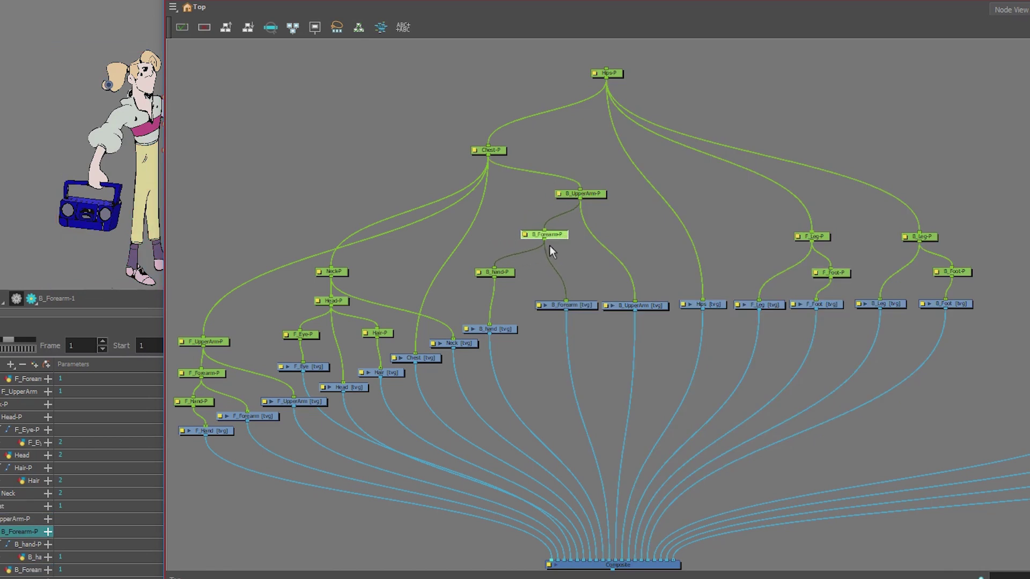
{"action": "left_click_drag", "start_coordinate": [479, 246], "coordinate": [515, 305]}
{"action": "left_click", "coordinate": [516, 265]}
{"action": "left_click_drag", "start_coordinate": [517, 253], "coordinate": [516, 257]}
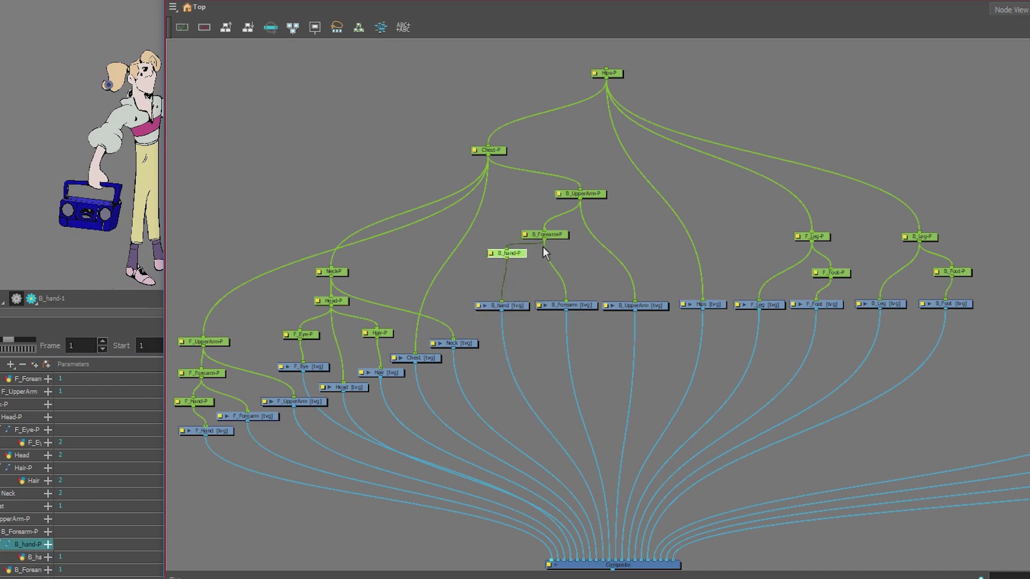
{"action": "left_click_drag", "start_coordinate": [563, 233], "coordinate": [523, 272]}
{"action": "left_click", "coordinate": [565, 237]}
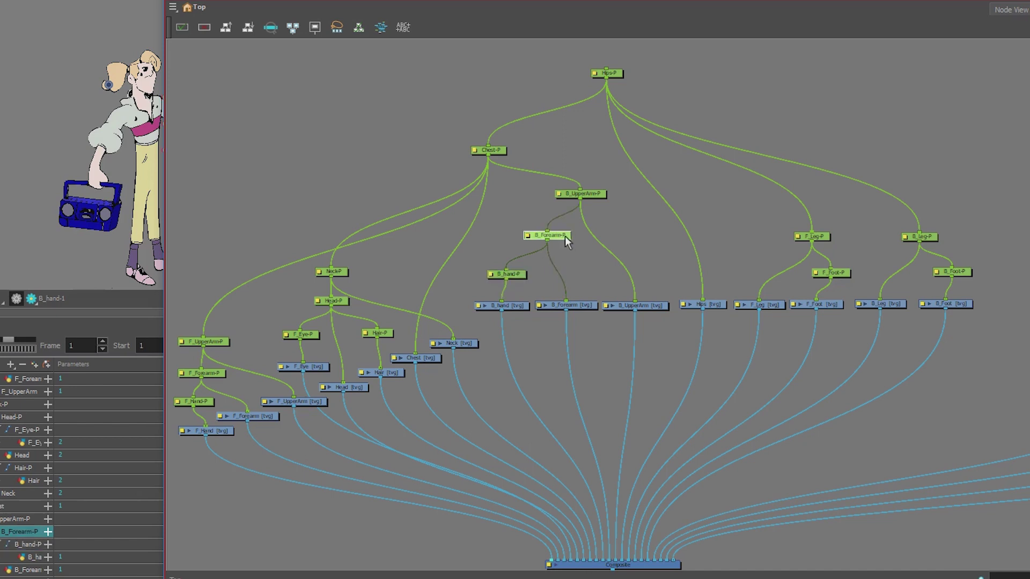
{"action": "left_click_drag", "start_coordinate": [565, 238], "coordinate": [559, 238]}
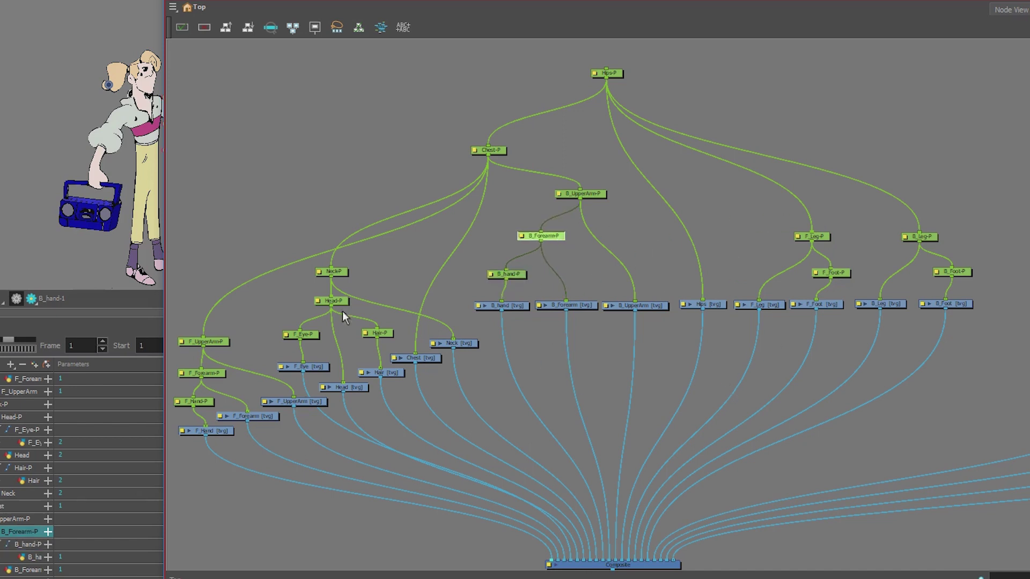
{"action": "mouse_move", "coordinate": [182, 194]}
{"action": "left_mouse_down"}
{"action": "mouse_move", "coordinate": [220, 304]}
{"action": "mouse_move", "coordinate": [393, 492]}
{"action": "mouse_move", "coordinate": [449, 493]}
{"action": "left_mouse_up"}
{"action": "left_click_drag", "start_coordinate": [469, 344], "coordinate": [444, 304]}
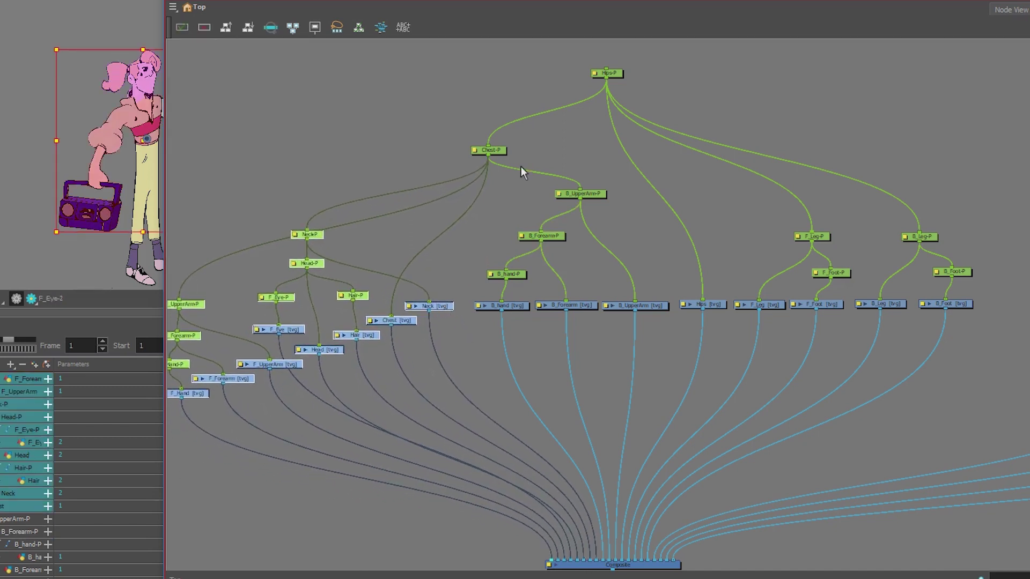
Step: Shift the left node branch, including the head and front-arm nodes, up and to the left
{"action": "left_click_drag", "start_coordinate": [412, 353], "coordinate": [577, 359]}
{"action": "left_click_drag", "start_coordinate": [283, 168], "coordinate": [557, 470]}
{"action": "left_click_drag", "start_coordinate": [570, 321], "coordinate": [553, 307]}
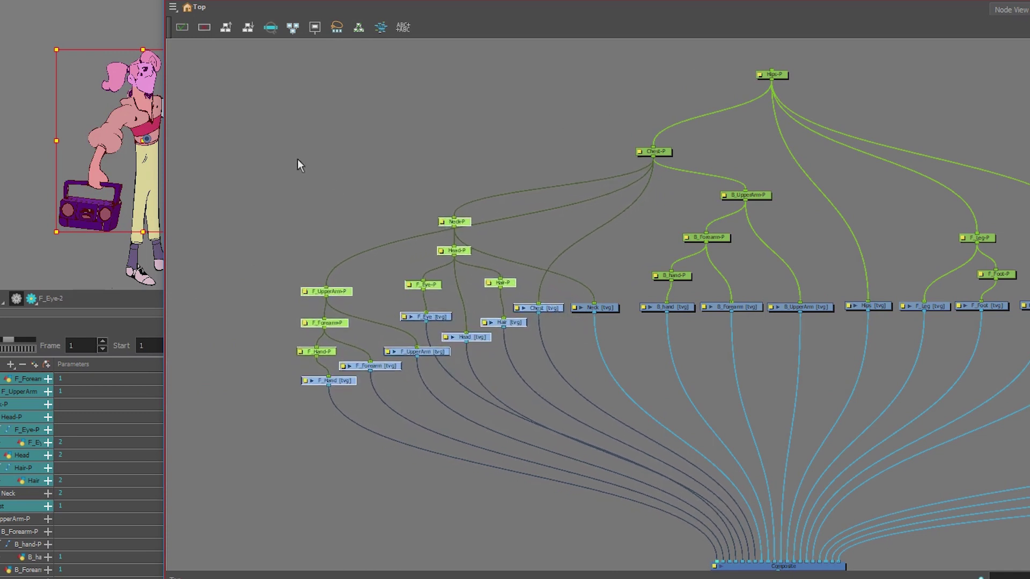
{"action": "left_click_drag", "start_coordinate": [296, 160], "coordinate": [508, 429]}
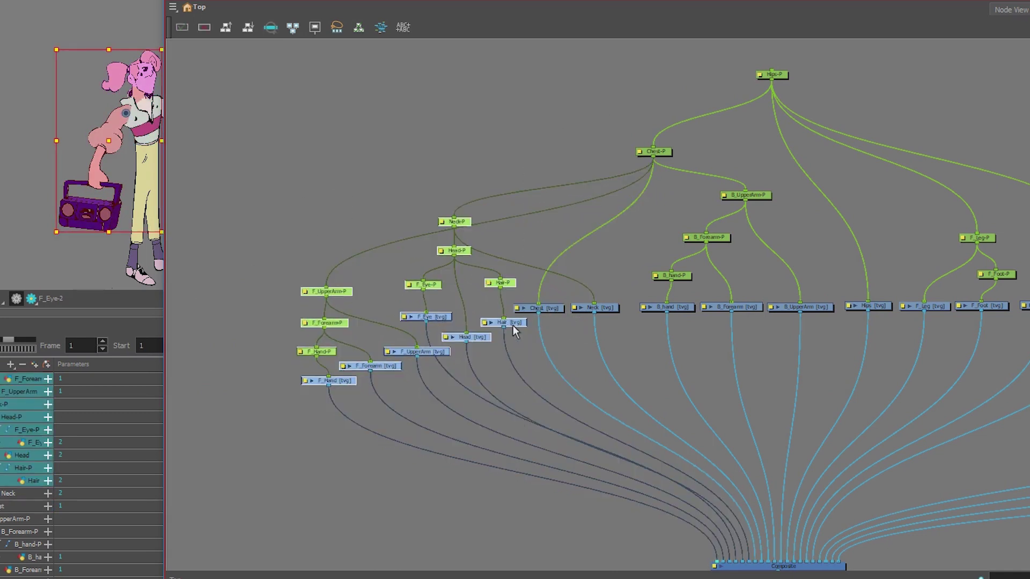
{"action": "left_click_drag", "start_coordinate": [512, 324], "coordinate": [492, 314]}
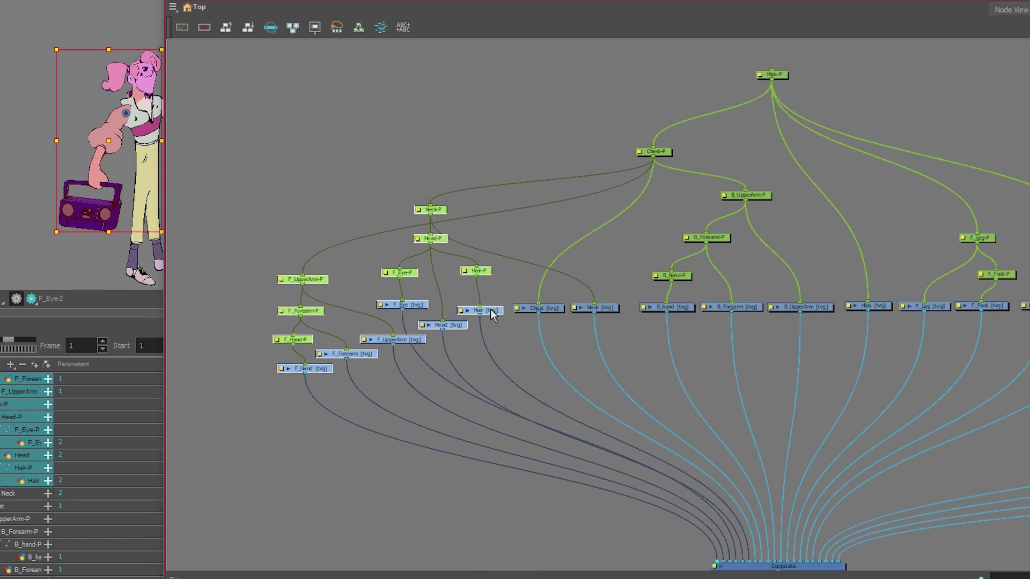
Step: Move the left-branch nodes and the front arm and eye nodes further up-left into line
{"action": "left_click_drag", "start_coordinate": [247, 173], "coordinate": [314, 330]}
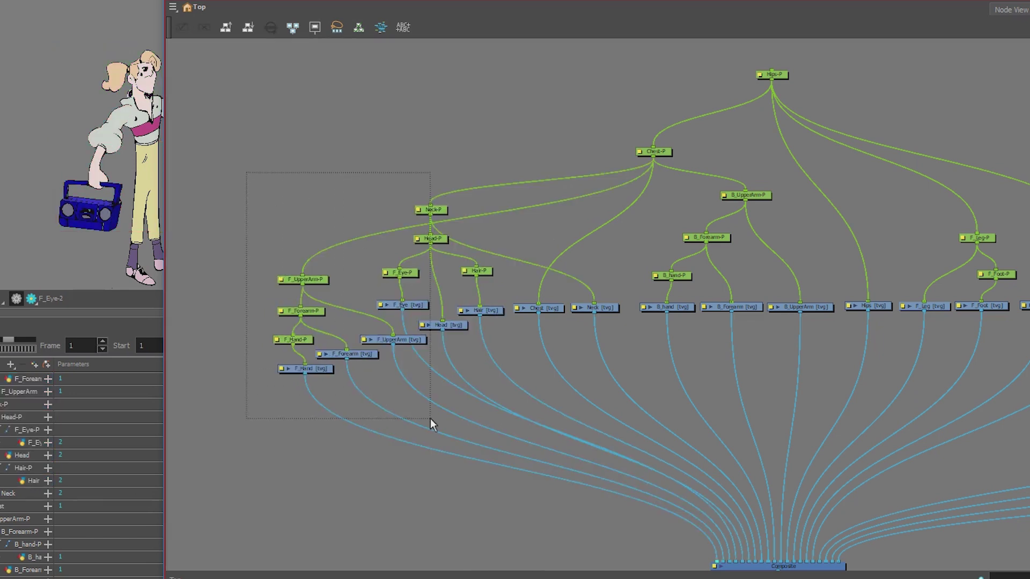
{"action": "left_click_drag", "start_coordinate": [429, 418], "coordinate": [427, 417]}
{"action": "left_click_drag", "start_coordinate": [451, 323], "coordinate": [436, 308]}
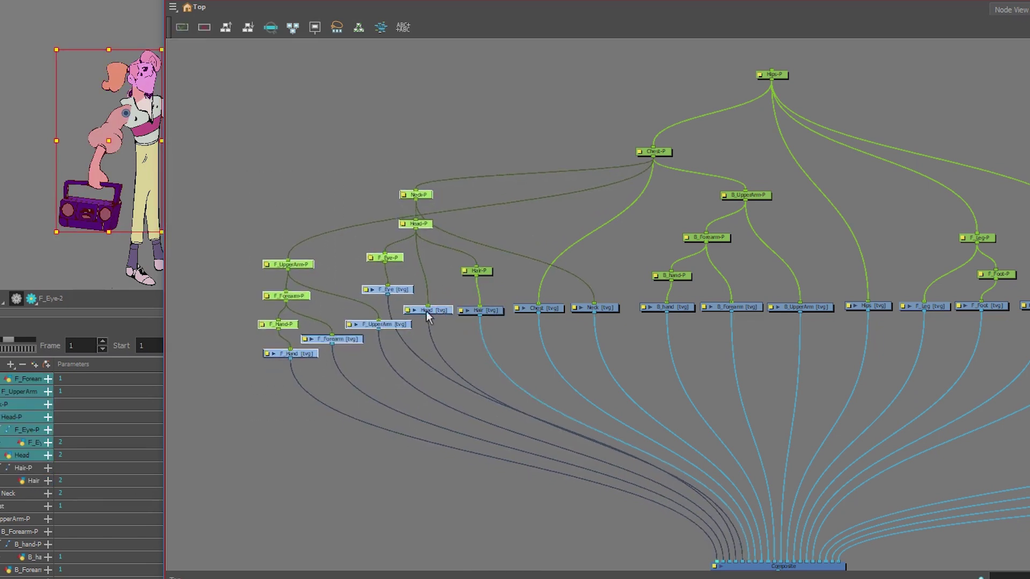
{"action": "left_click_drag", "start_coordinate": [253, 205], "coordinate": [269, 293]}
{"action": "left_click_drag", "start_coordinate": [382, 414], "coordinate": [382, 413]}
{"action": "left_click_drag", "start_coordinate": [397, 326], "coordinate": [382, 310]}
Step: Raise Neck-P, Head-P, Hips-P and Chest-P, and bring B_UpperArm-P level with Neck-P
{"action": "left_click_drag", "start_coordinate": [391, 159], "coordinate": [420, 213]}
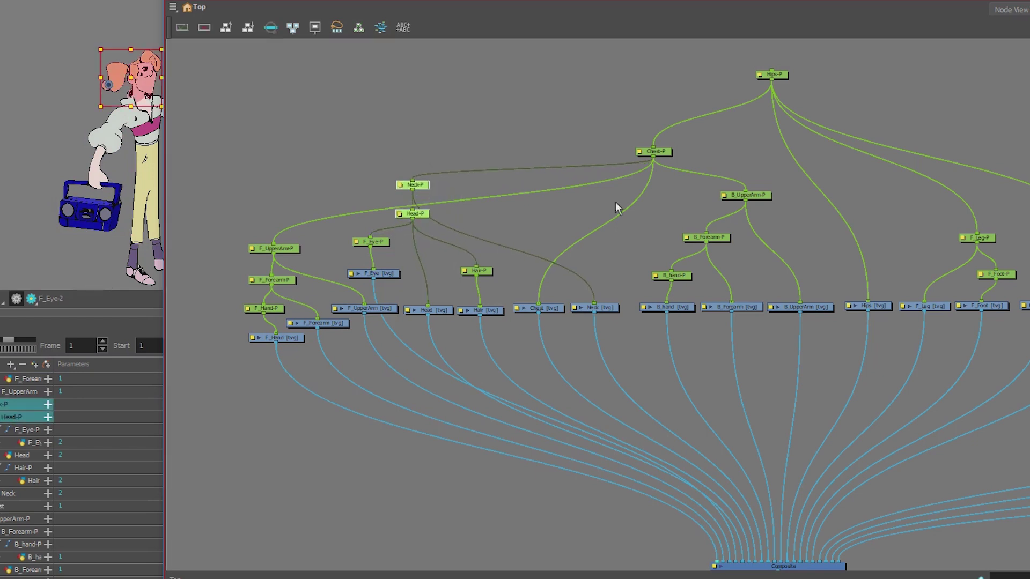
{"action": "left_click_drag", "start_coordinate": [699, 47], "coordinate": [730, 155]}
{"action": "left_click_drag", "start_coordinate": [797, 174], "coordinate": [797, 174]}
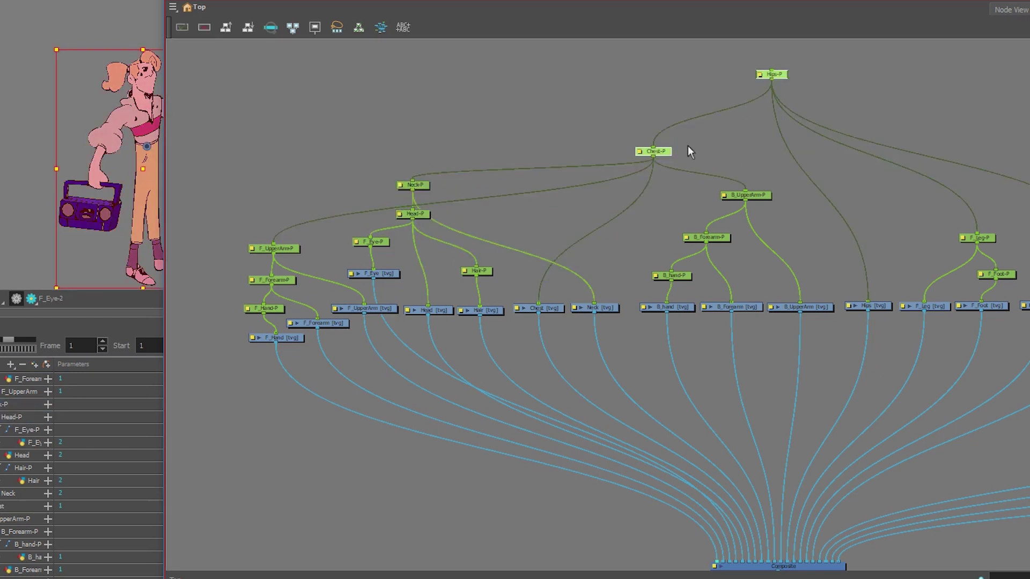
{"action": "left_click_drag", "start_coordinate": [665, 152], "coordinate": [661, 124]}
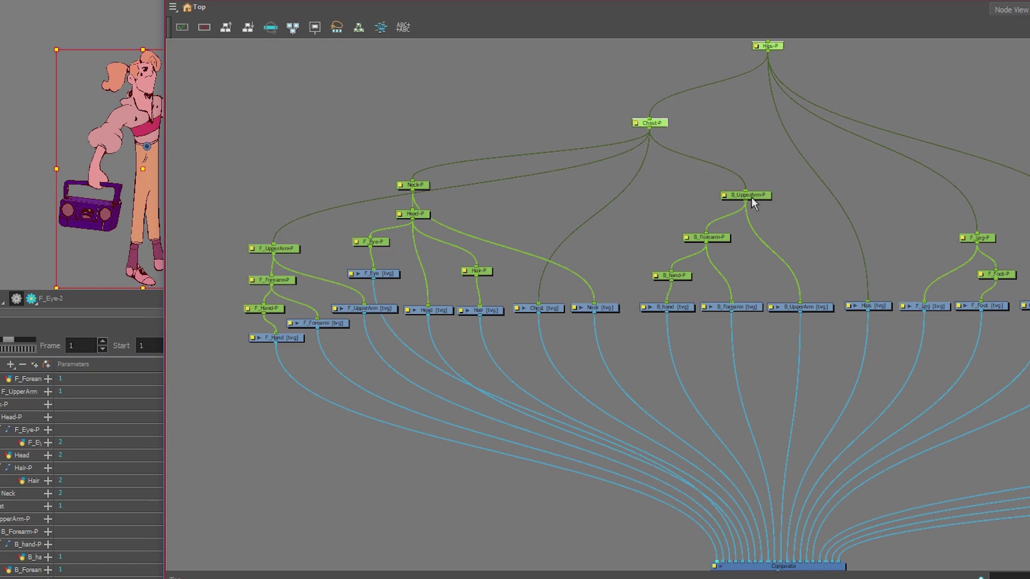
{"action": "left_click_drag", "start_coordinate": [762, 196], "coordinate": [763, 183]}
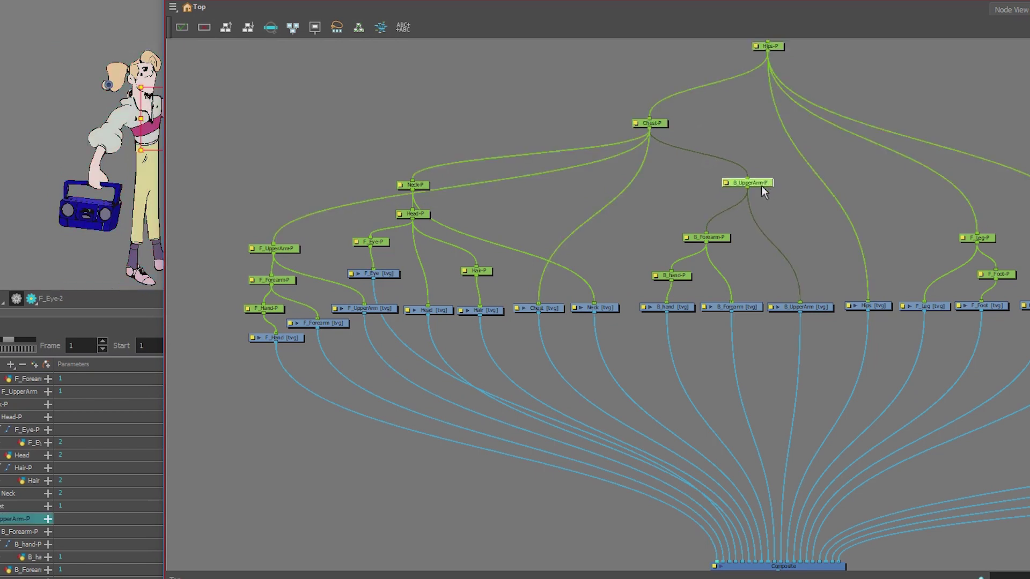
Step: Move the front arm pegs and drawing nodes far to the left
{"action": "left_click_drag", "start_coordinate": [233, 186], "coordinate": [299, 307]}
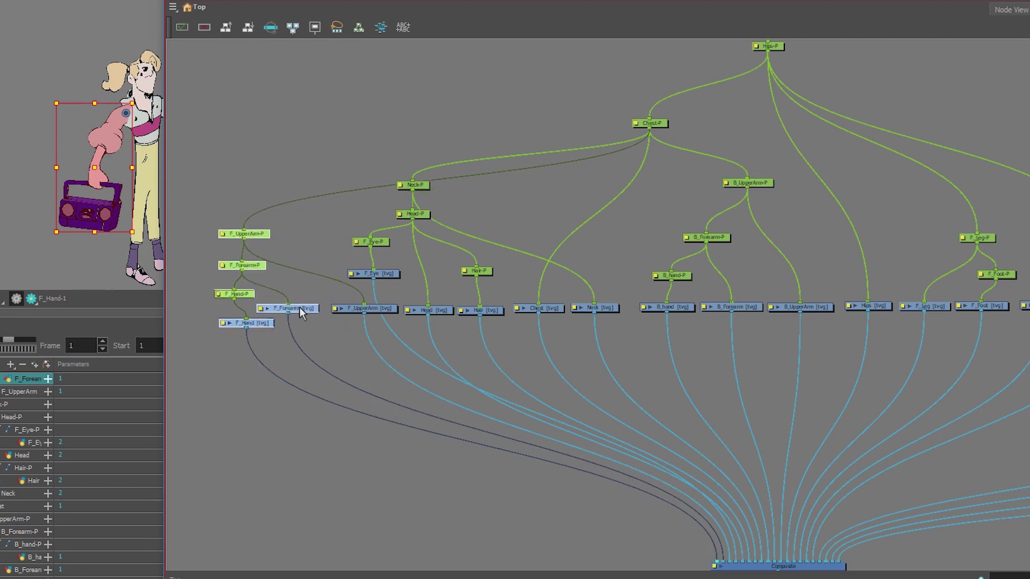
{"action": "left_click", "coordinate": [192, 279]}
{"action": "left_click_drag", "start_coordinate": [206, 210], "coordinate": [231, 313]}
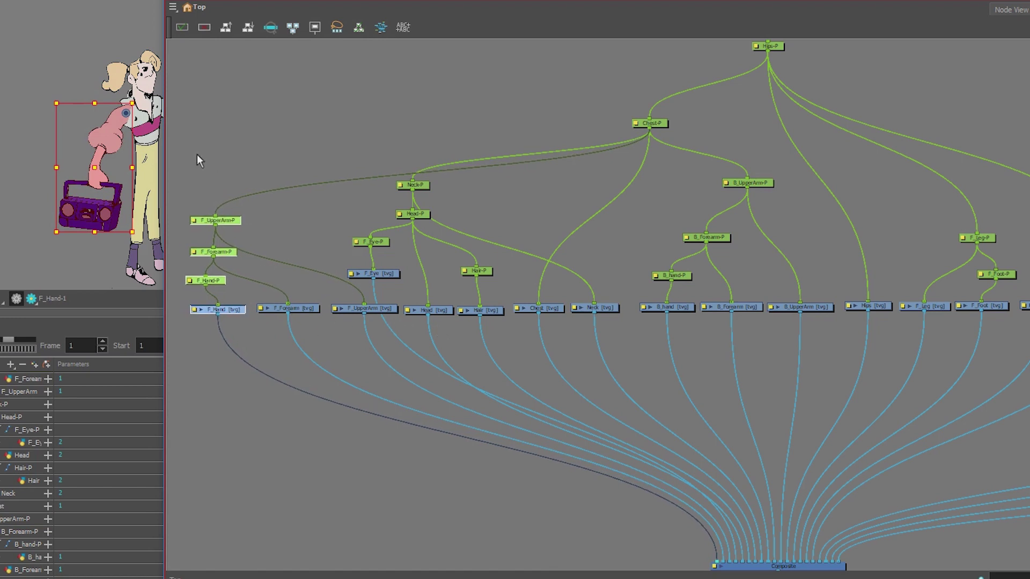
{"action": "left_click_drag", "start_coordinate": [196, 155], "coordinate": [340, 369]}
{"action": "left_click_drag", "start_coordinate": [387, 315], "coordinate": [313, 314]}
Step: Lower Head-P toward F_Eye-P and Hair-P, align Neck-P above it, and move Chest-P up-left
{"action": "left_click_drag", "start_coordinate": [337, 217], "coordinate": [377, 310]}
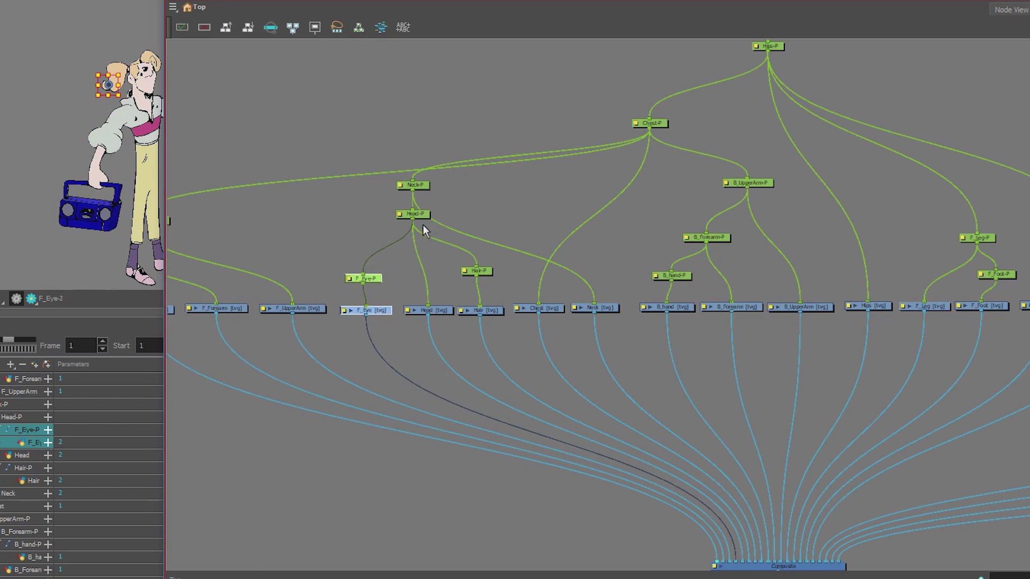
{"action": "left_click_drag", "start_coordinate": [422, 215], "coordinate": [423, 235]}
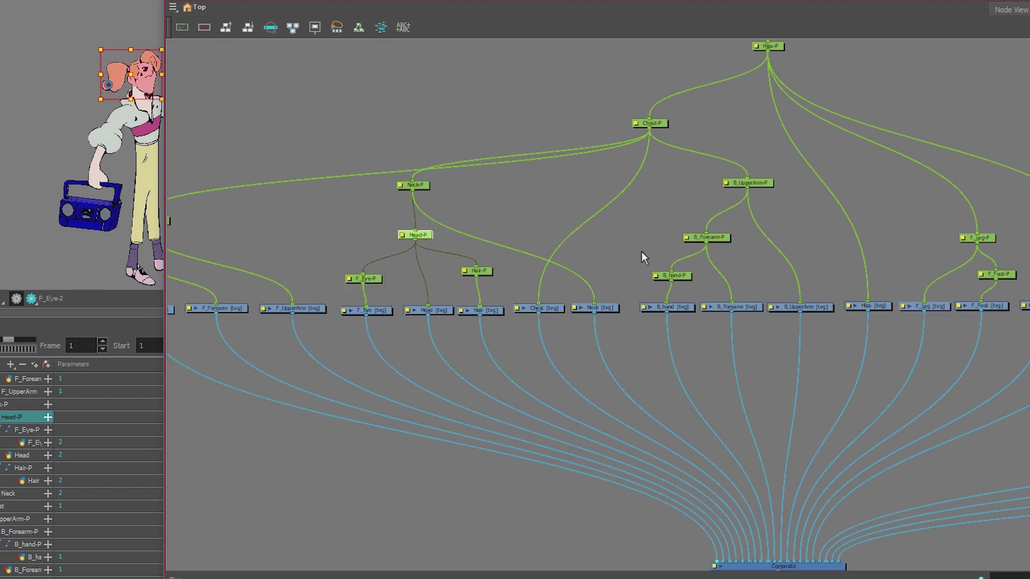
{"action": "left_click_drag", "start_coordinate": [419, 184], "coordinate": [423, 187]}
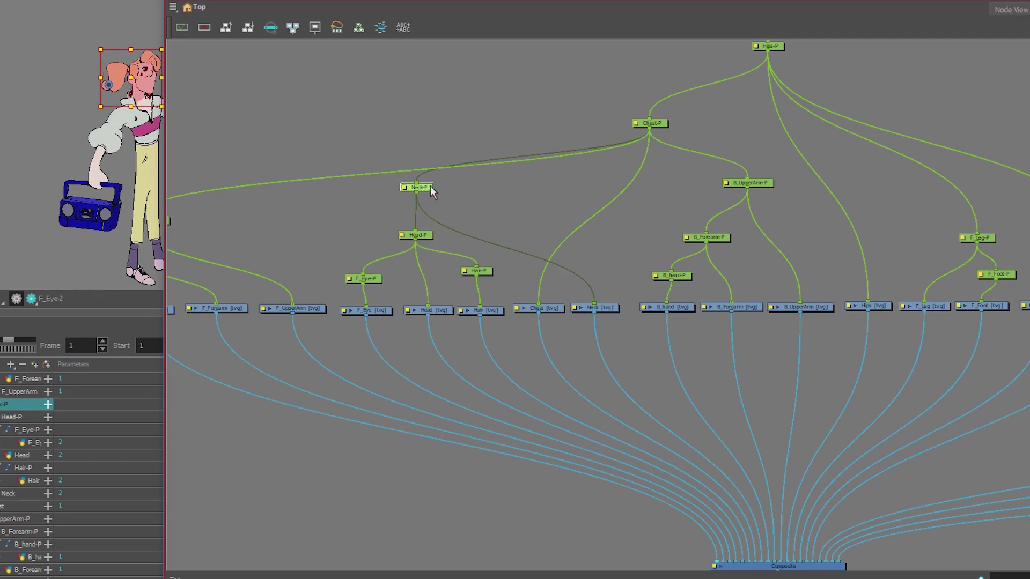
{"action": "left_click_drag", "start_coordinate": [661, 124], "coordinate": [649, 79]}
Step: Lift Hips-P slightly higher so it clearly tops Chest-P in the rig tree
{"action": "scroll", "coordinate": [377, 276], "scroll_direction": "down", "scroll_amount": 3}
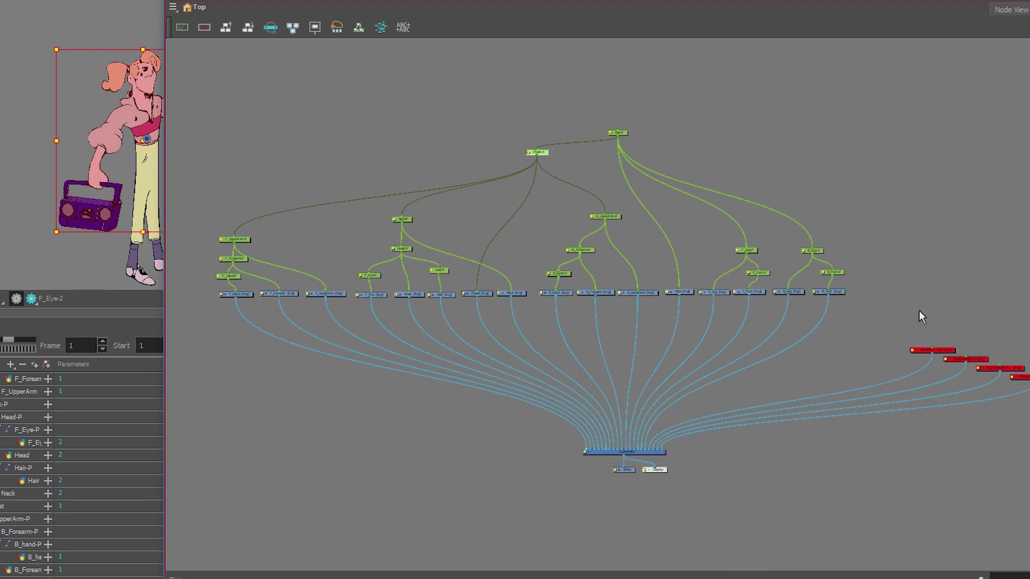
{"action": "left_click", "coordinate": [628, 133]}
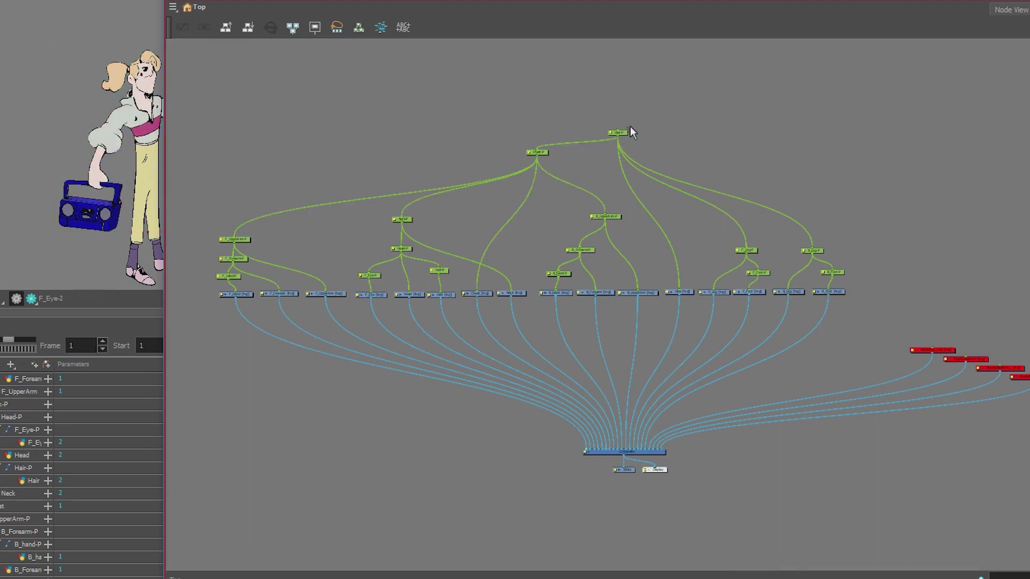
{"action": "left_click_drag", "start_coordinate": [624, 132], "coordinate": [634, 114]}
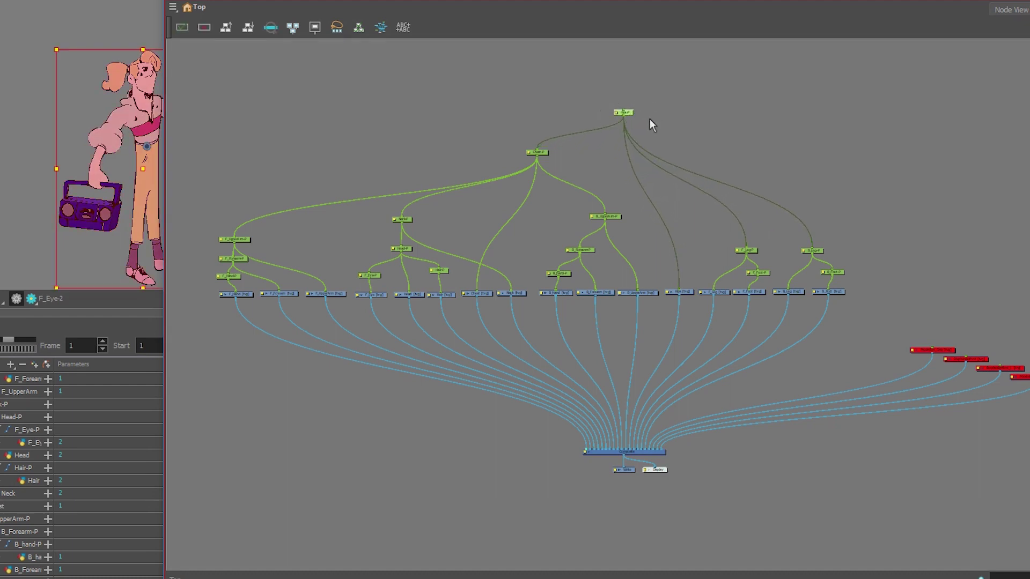
{"action": "scroll", "coordinate": [633, 115], "scroll_direction": "up", "scroll_amount": 5}
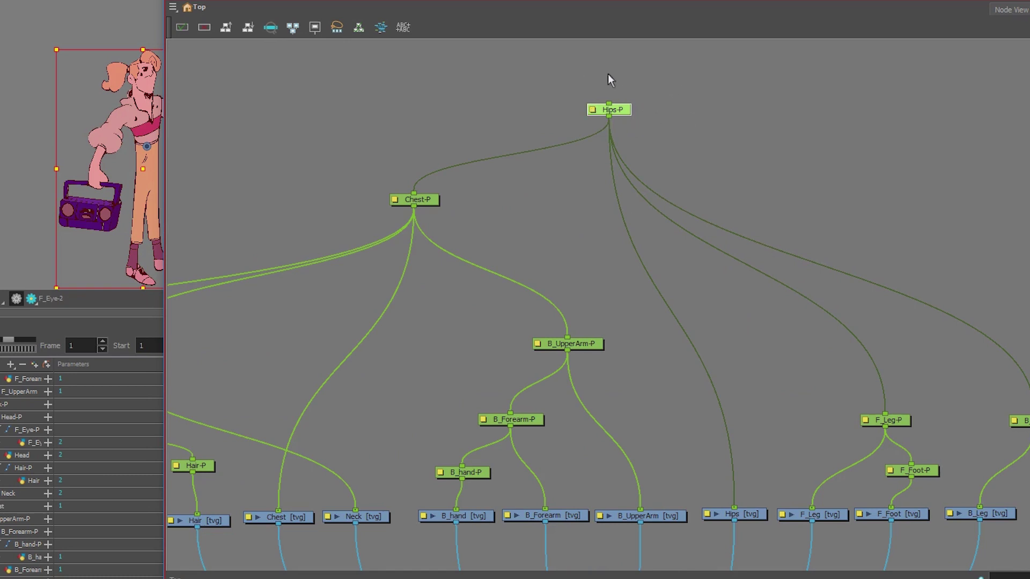
Step: Add a new parent peg above Hips-P with Ctrl+Shift+P
{"action": "left_click", "coordinate": [561, 115]}
{"action": "left_click", "coordinate": [626, 114]}
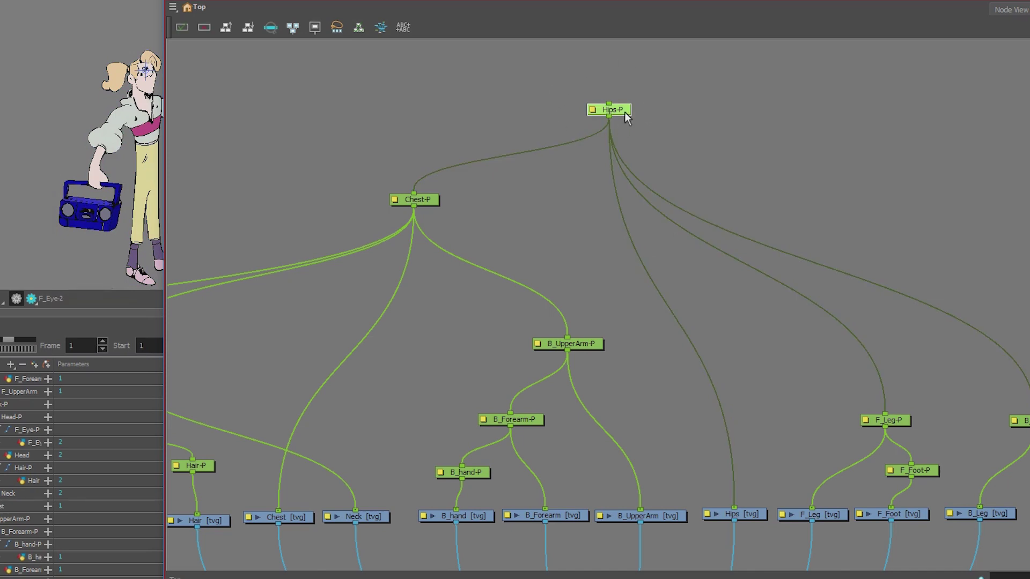
{"action": "key", "text": "ctrl+shift+p"}
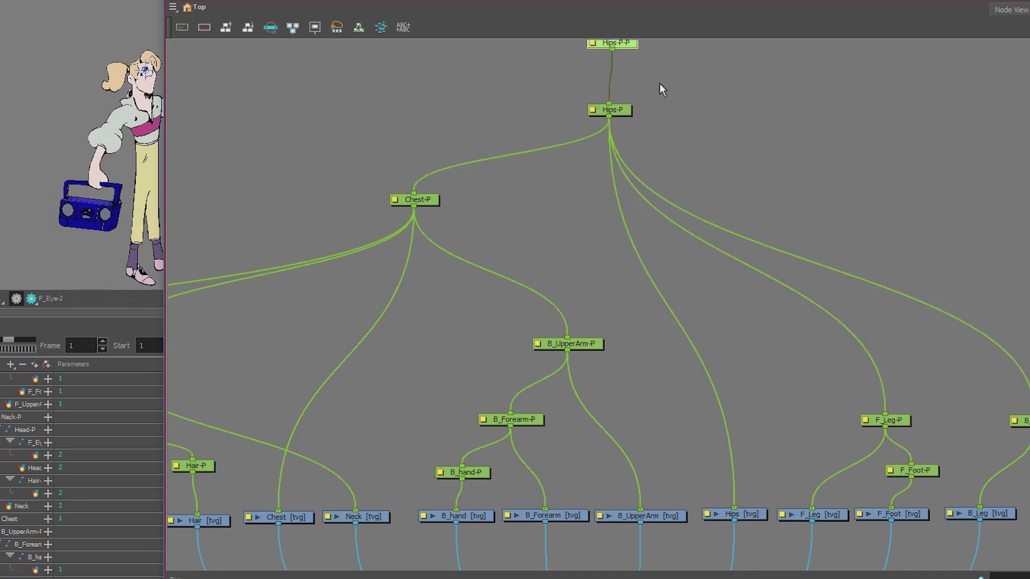
{"action": "scroll", "coordinate": [665, 107], "scroll_direction": "up", "scroll_amount": 4}
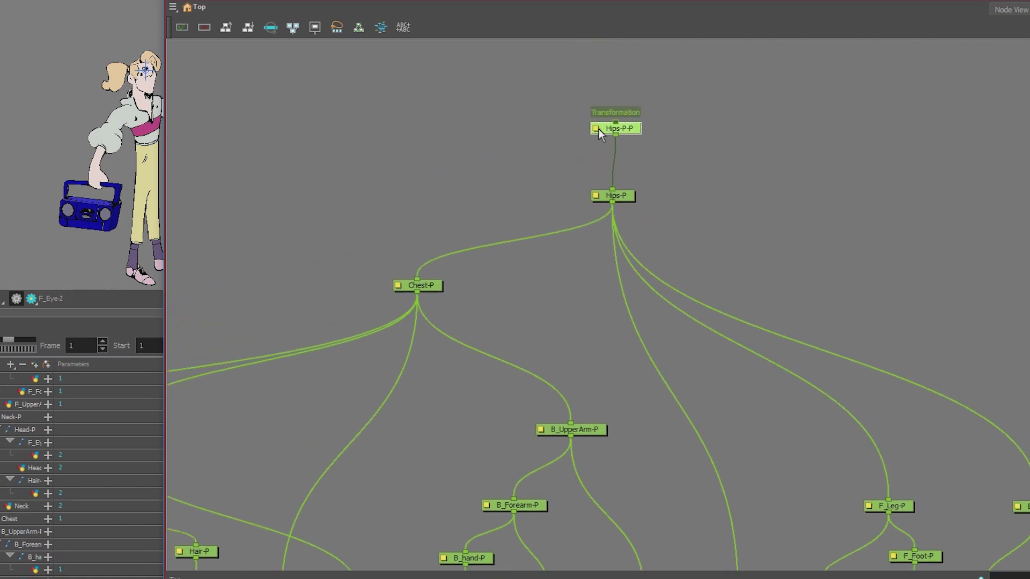
Step: Rename the new peg to Master-P in its Layer Properties
{"action": "double_click", "coordinate": [597, 129]}
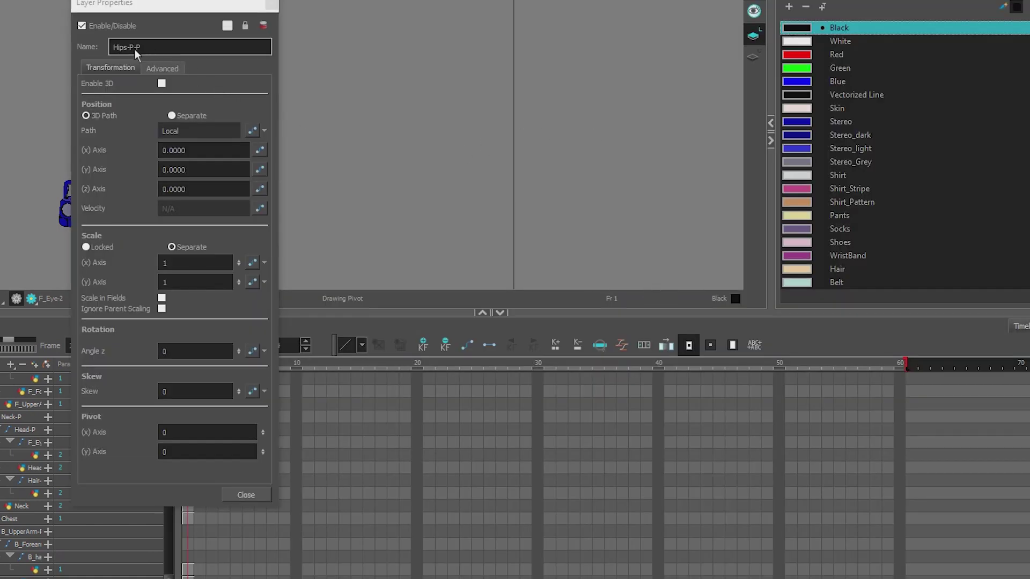
{"action": "left_click_drag", "start_coordinate": [134, 48], "coordinate": [68, 48]}
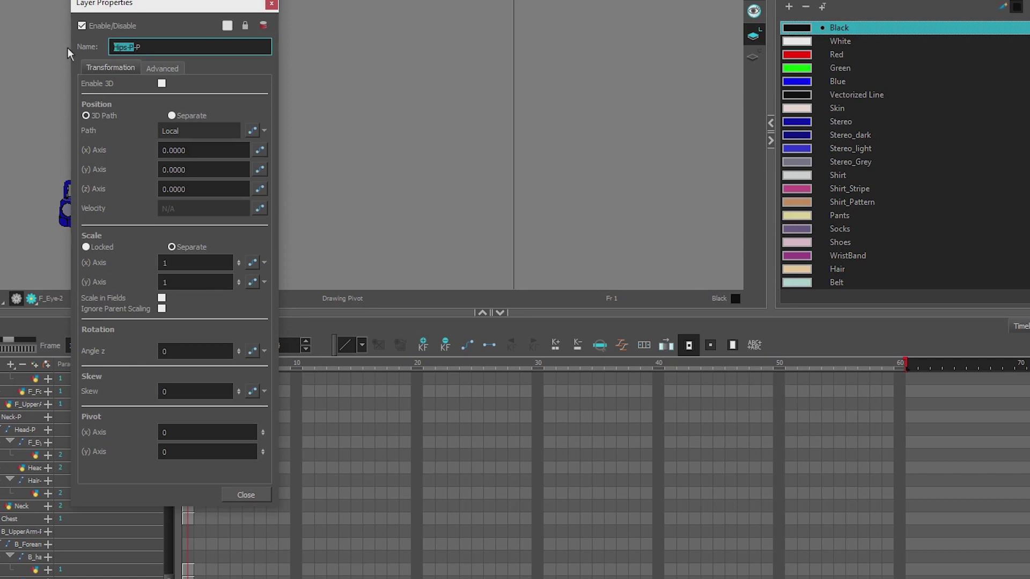
{"action": "type", "text": "Master"}
{"action": "left_click", "coordinate": [261, 496]}
{"action": "key", "text": "alt+Tab"}
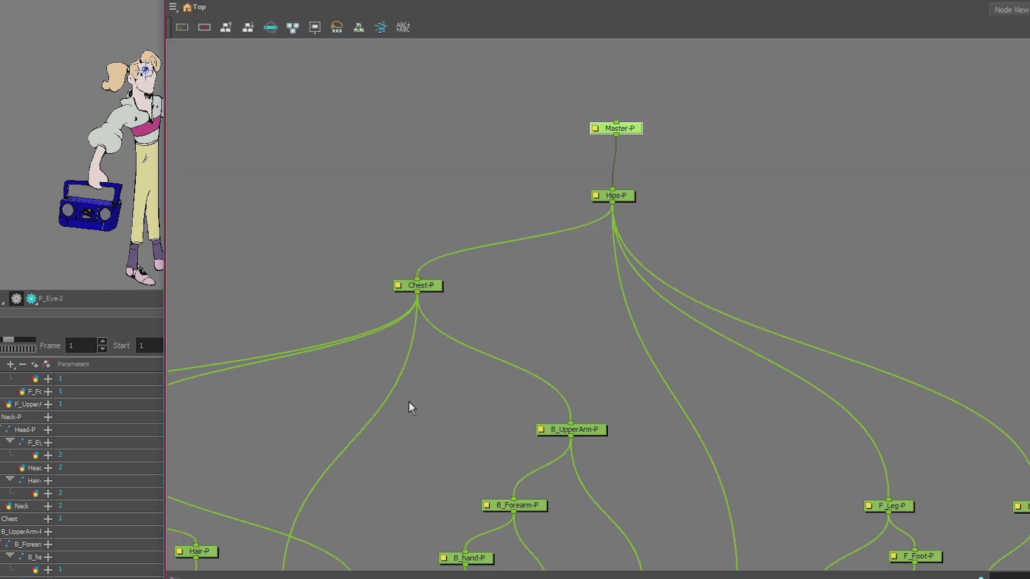